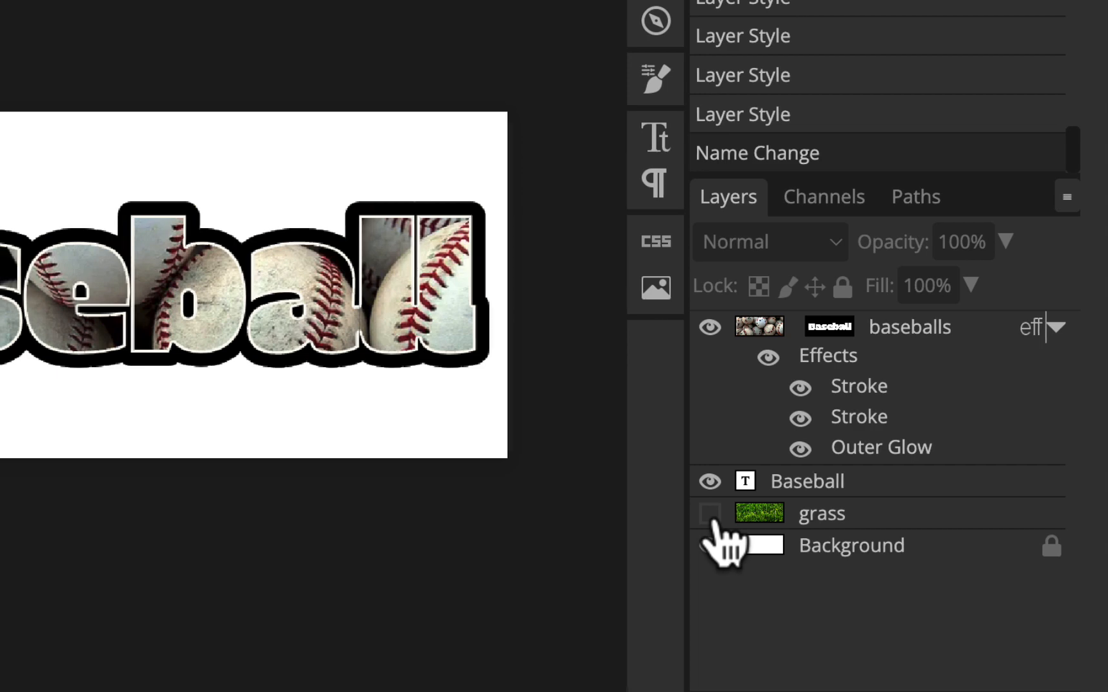
Step: Examine the finished baseball design by toggling the visibility of the grass, Baseball text and baseballs layers
click(709, 514)
click(708, 482)
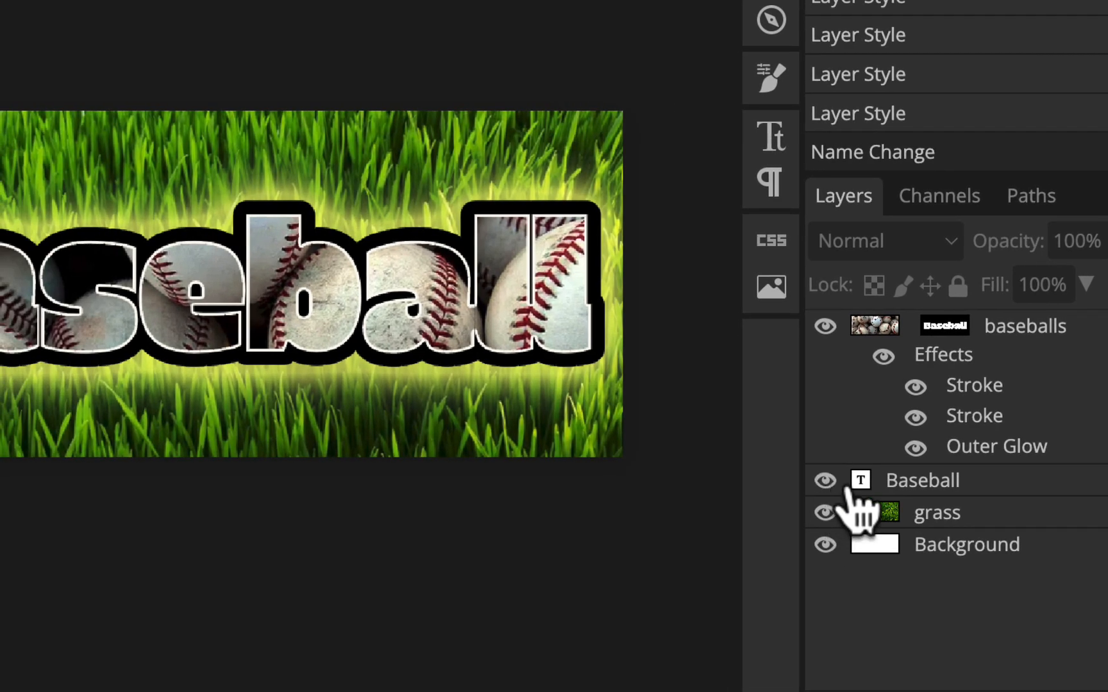
click(825, 481)
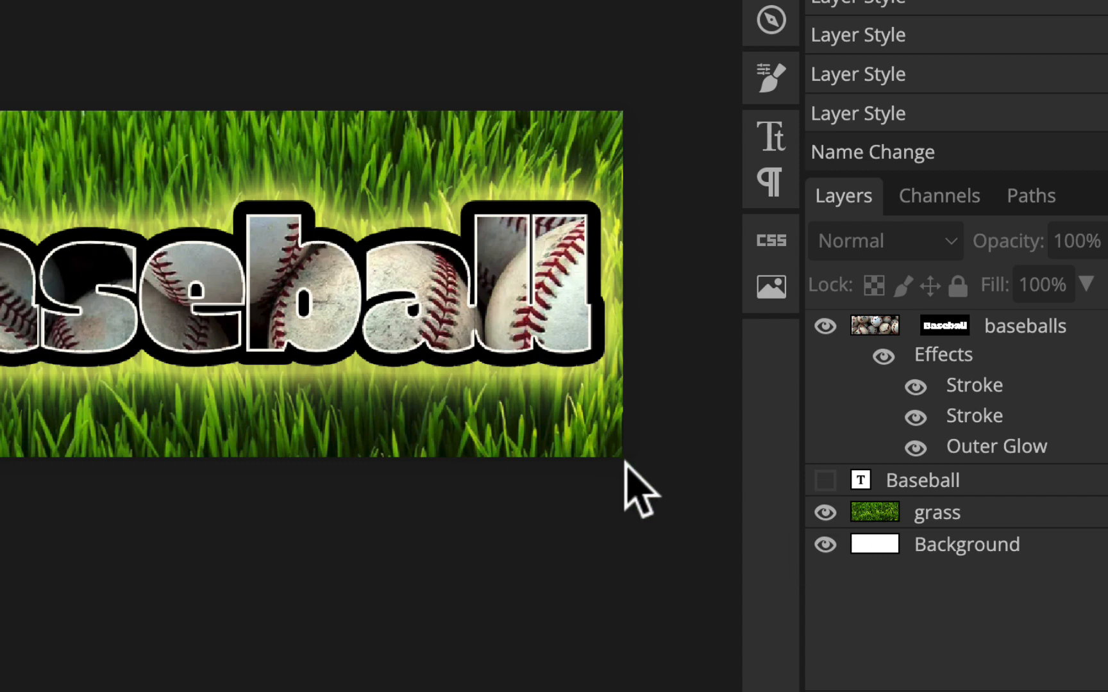
click(825, 327)
click(825, 327)
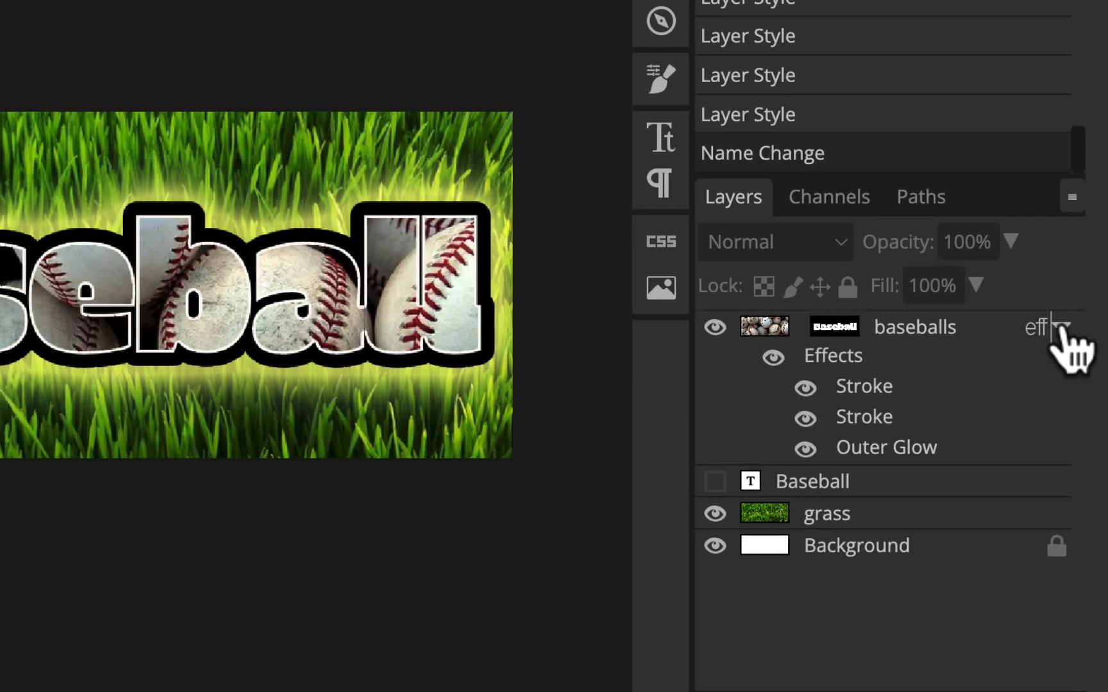
Step: Inspect the baseballs layer's effects by switching both Strokes and the Outer Glow off and on individually
click(1056, 326)
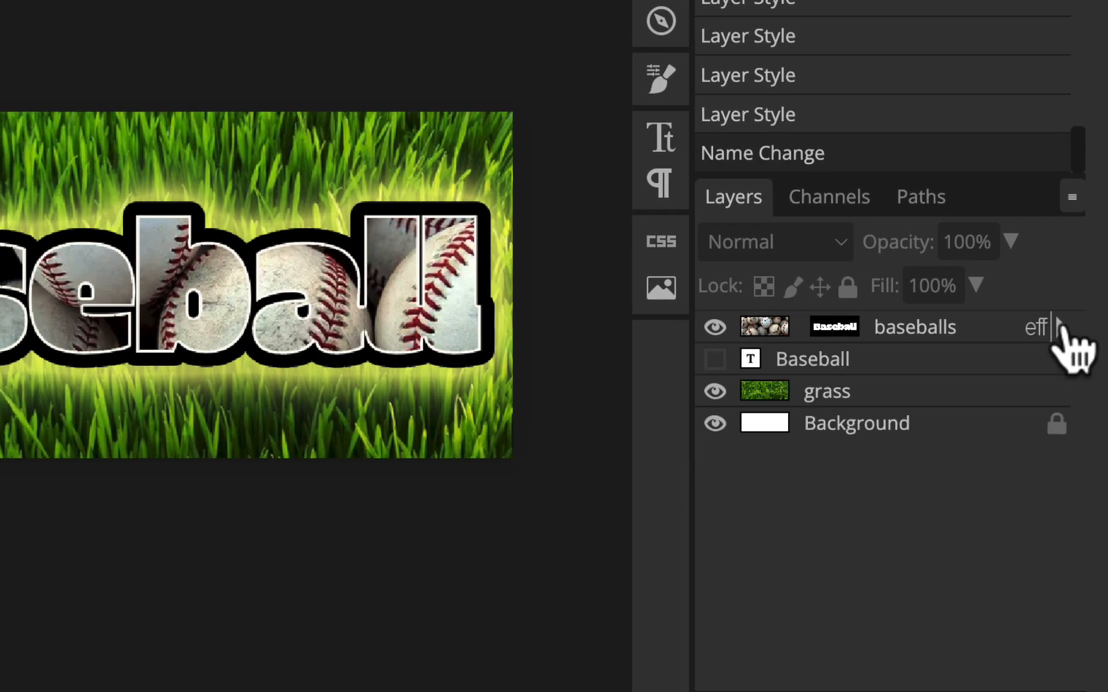
click(1057, 326)
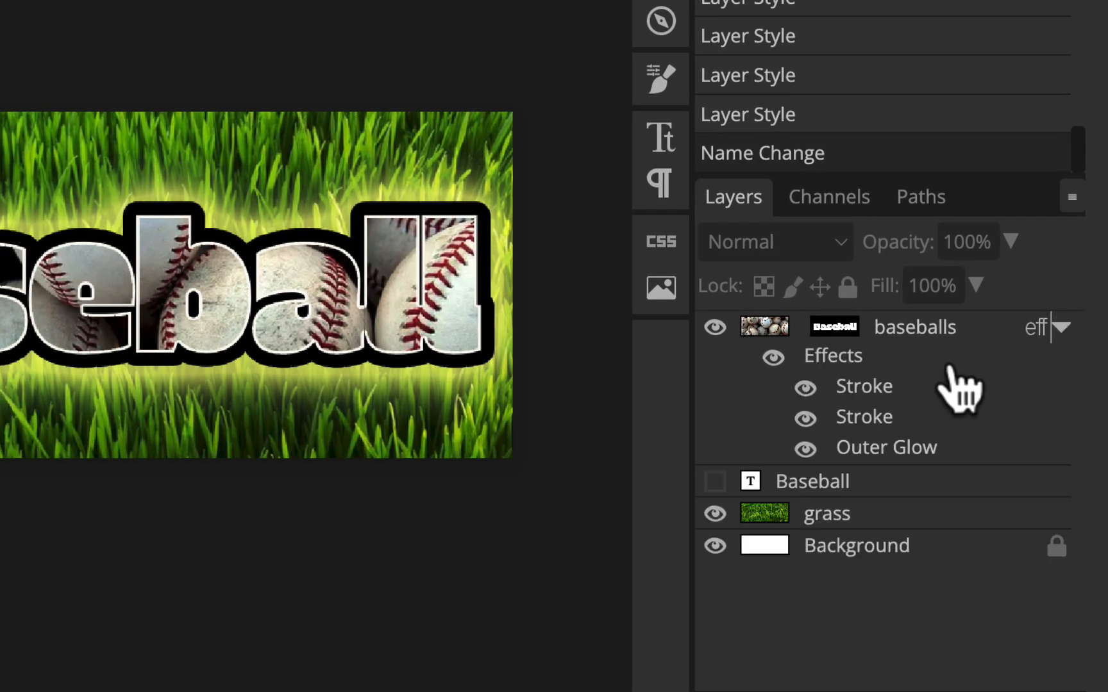
click(805, 388)
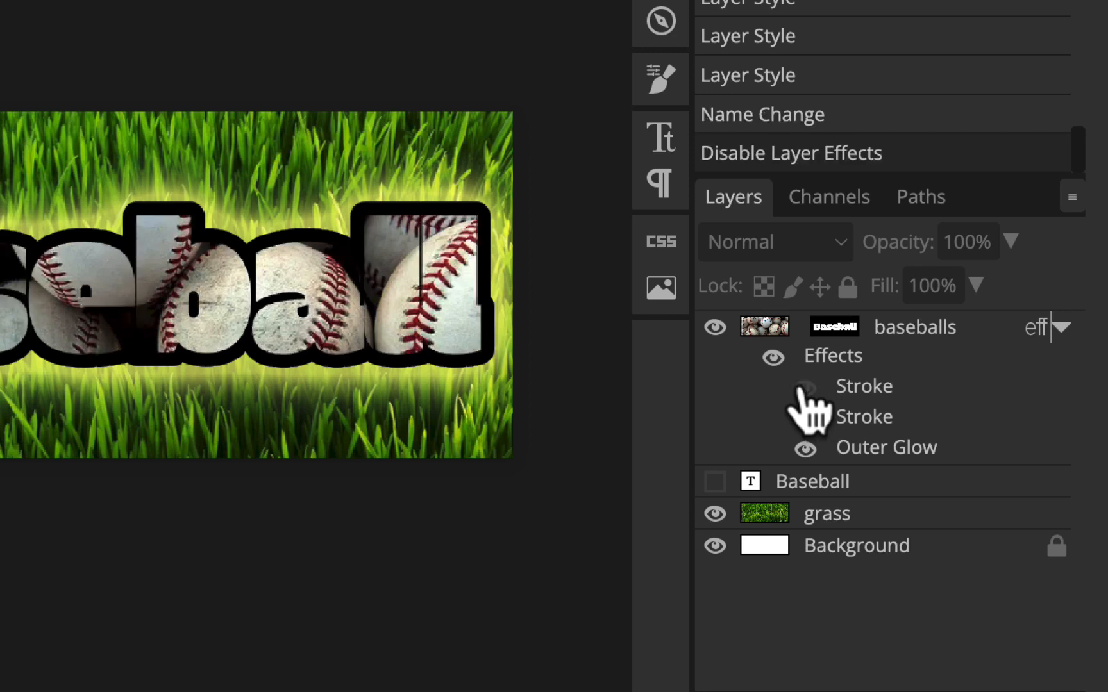
click(804, 388)
click(806, 418)
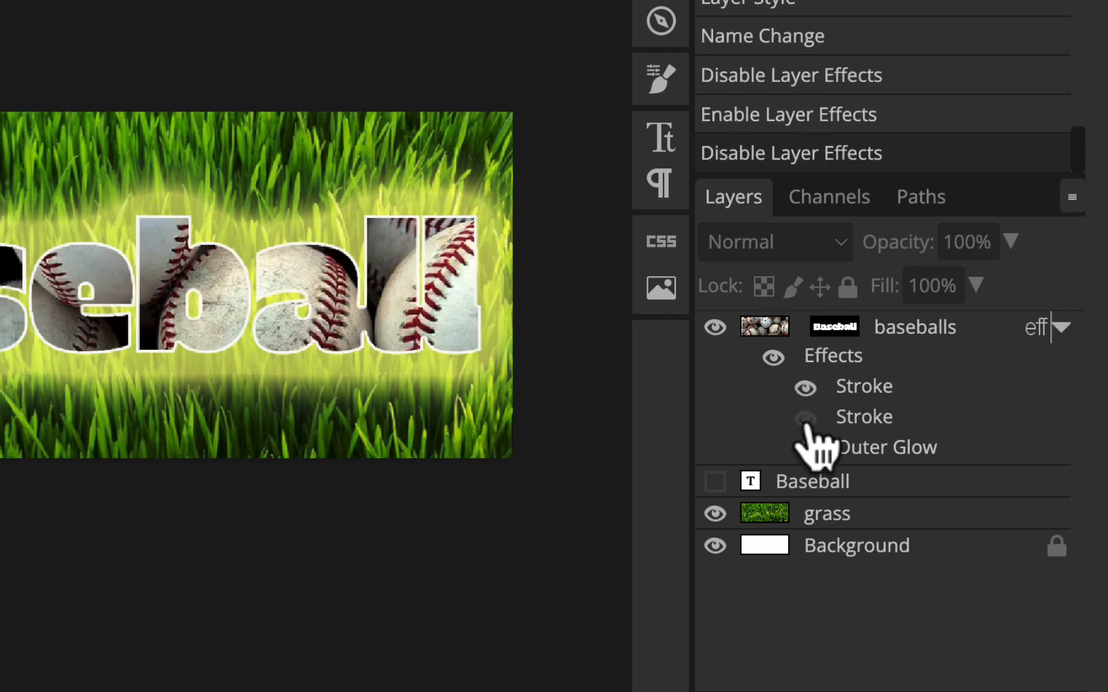
click(805, 418)
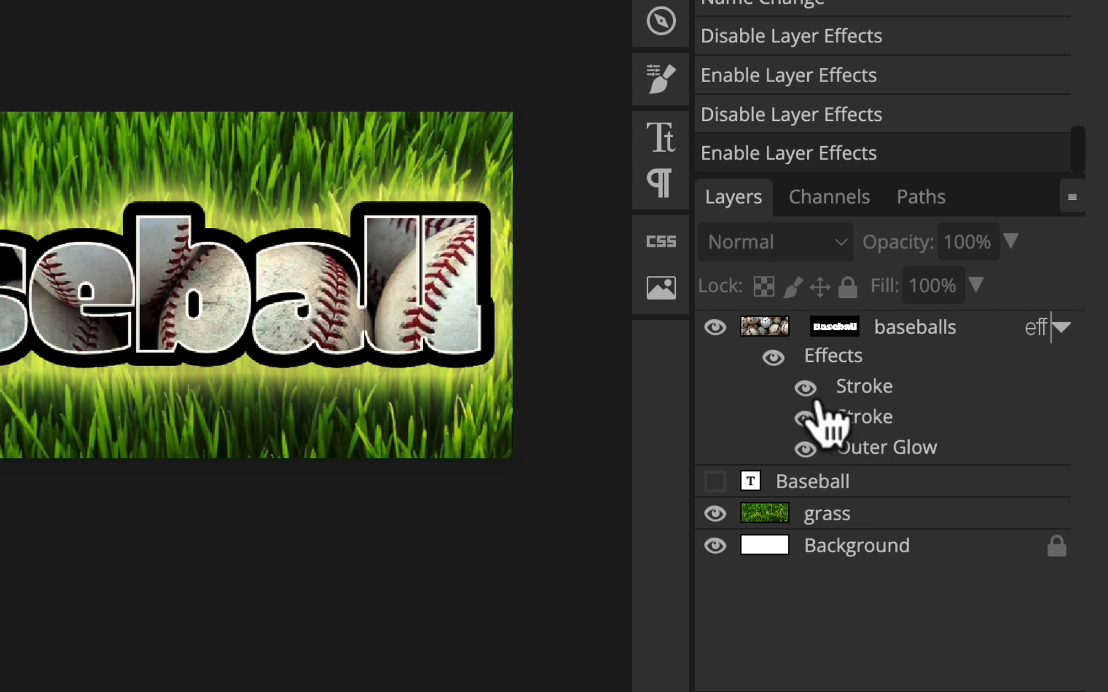
click(805, 449)
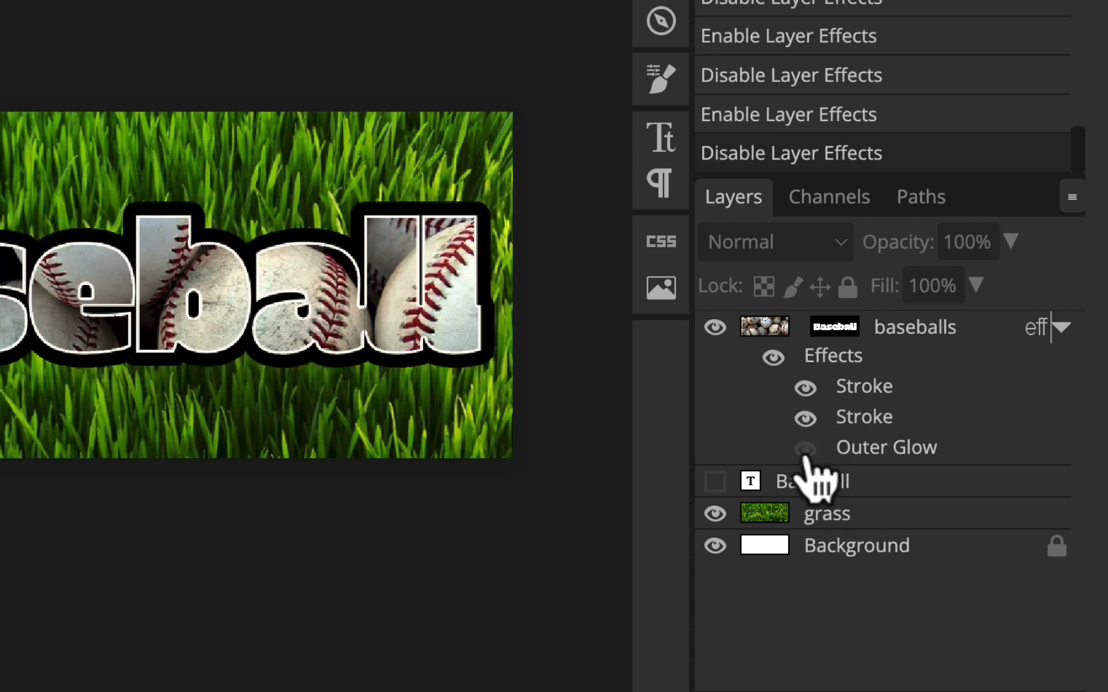
click(805, 449)
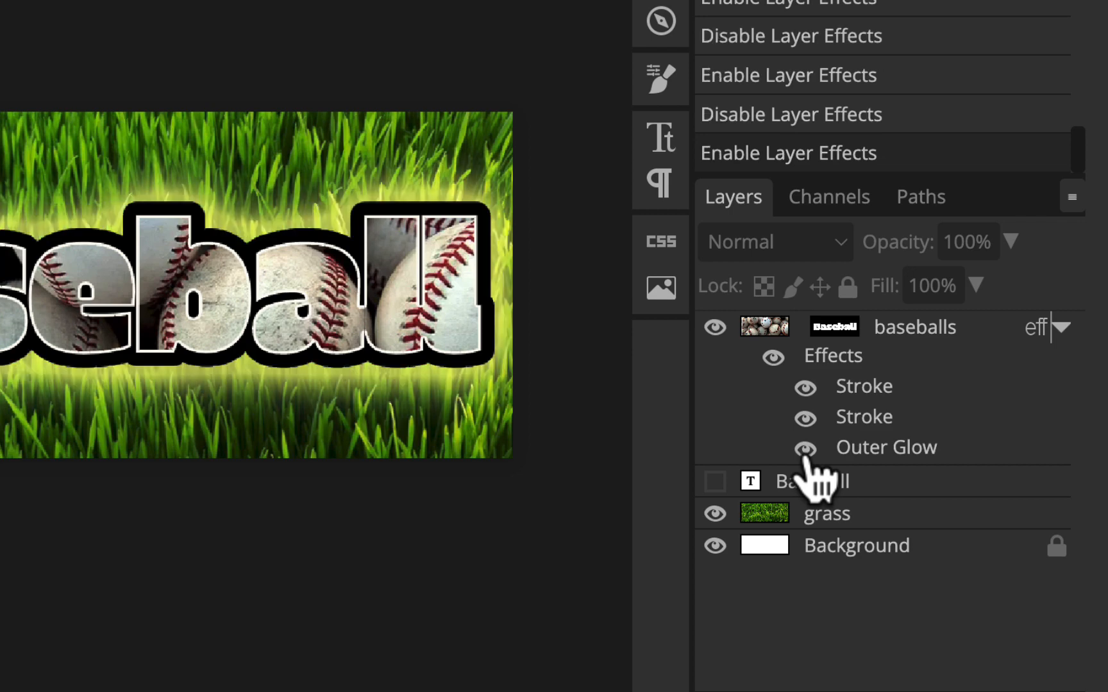
click(806, 448)
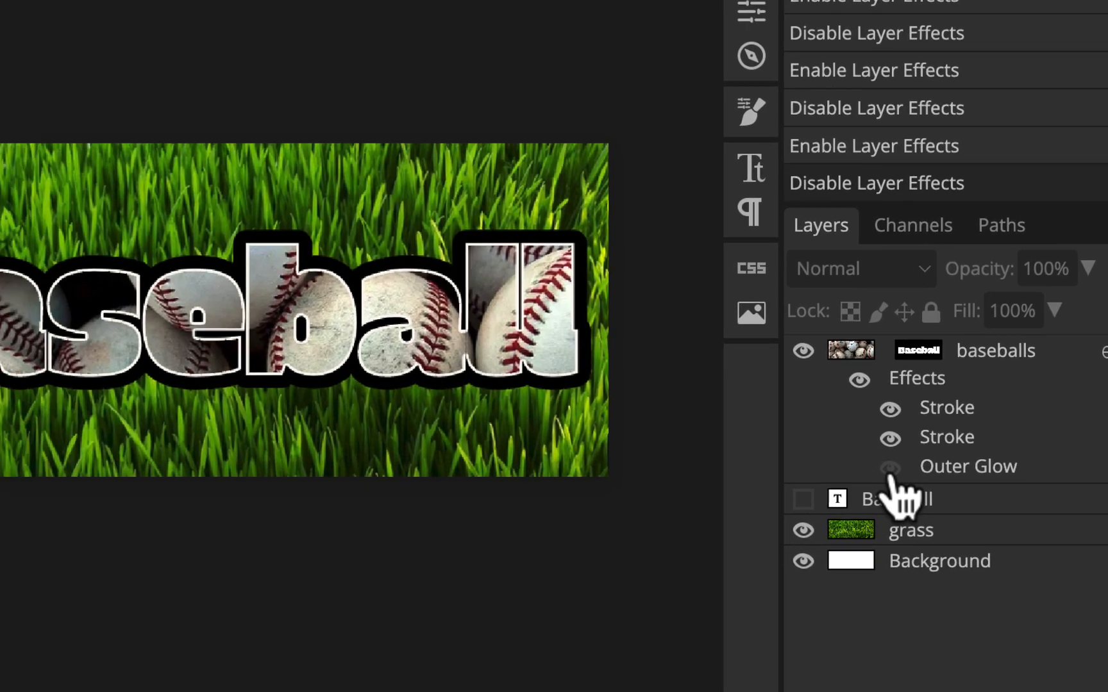
click(806, 449)
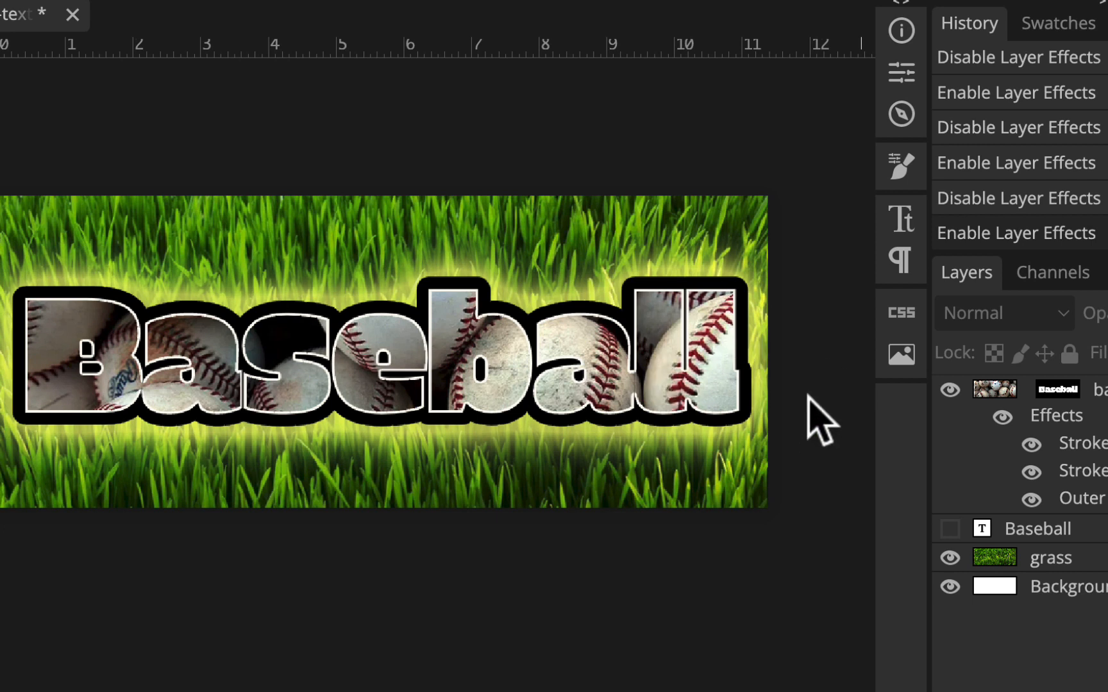
Step: Compare the lettering with and without the grass, Background and Baseball text layers by toggling their visibility
click(949, 559)
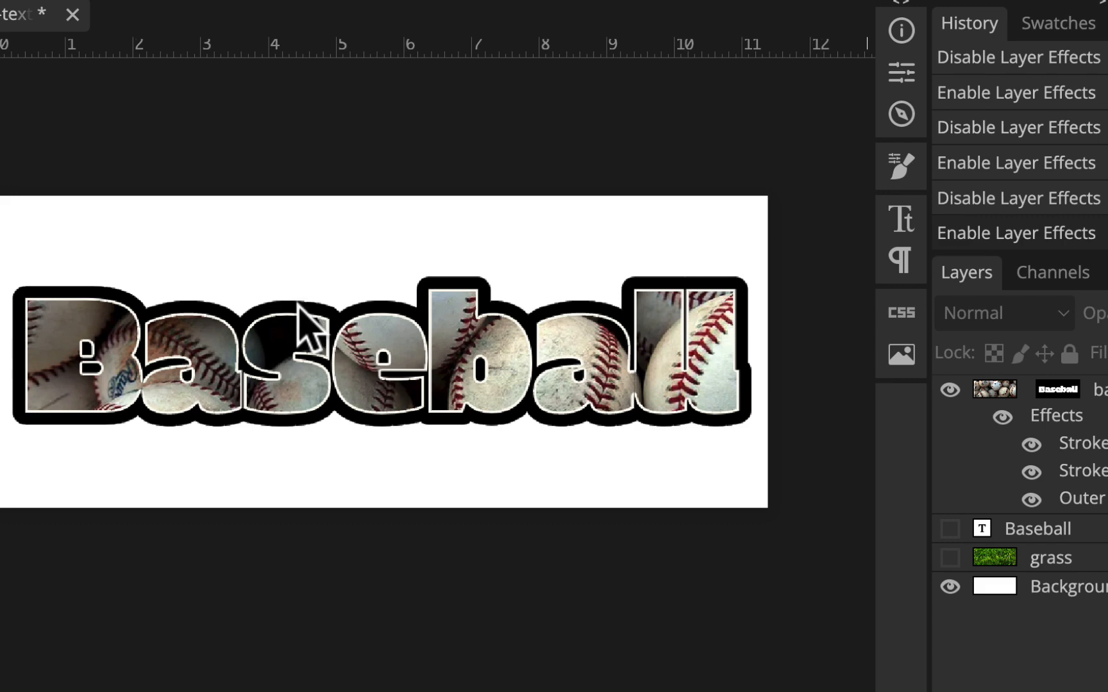
click(949, 587)
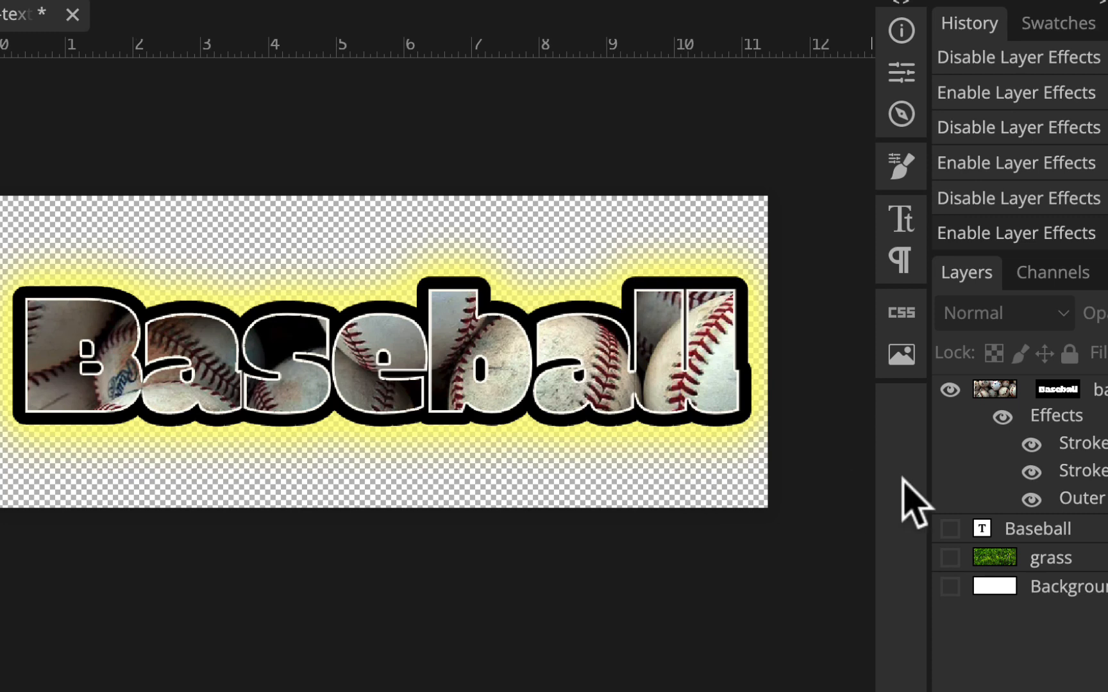
click(950, 529)
click(950, 558)
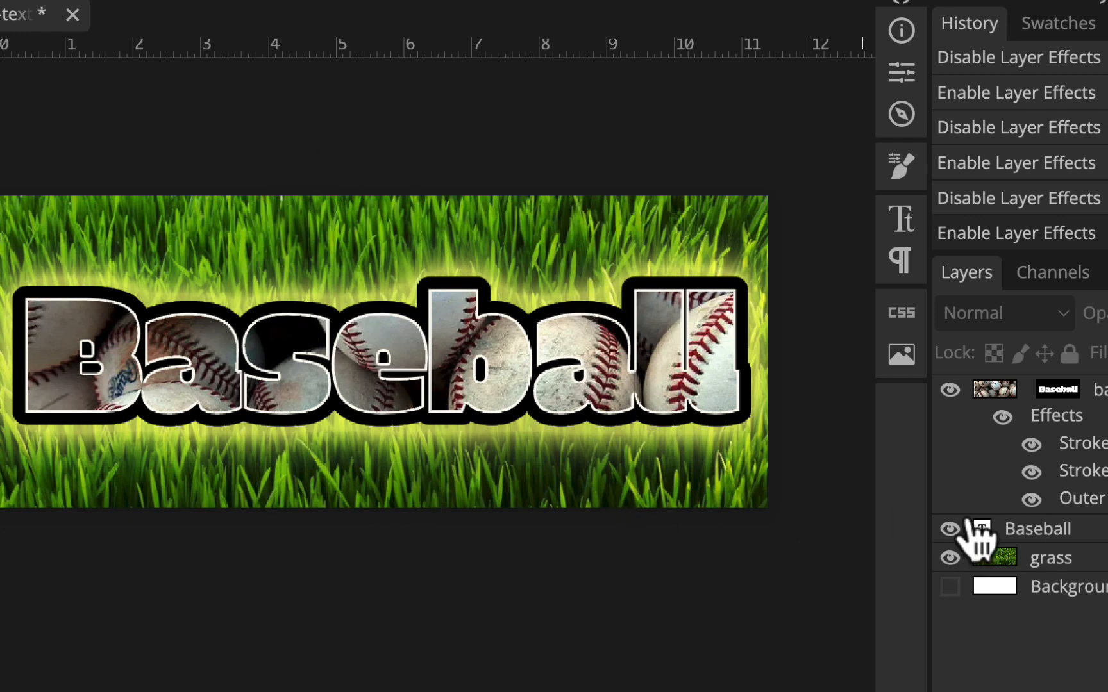
click(951, 560)
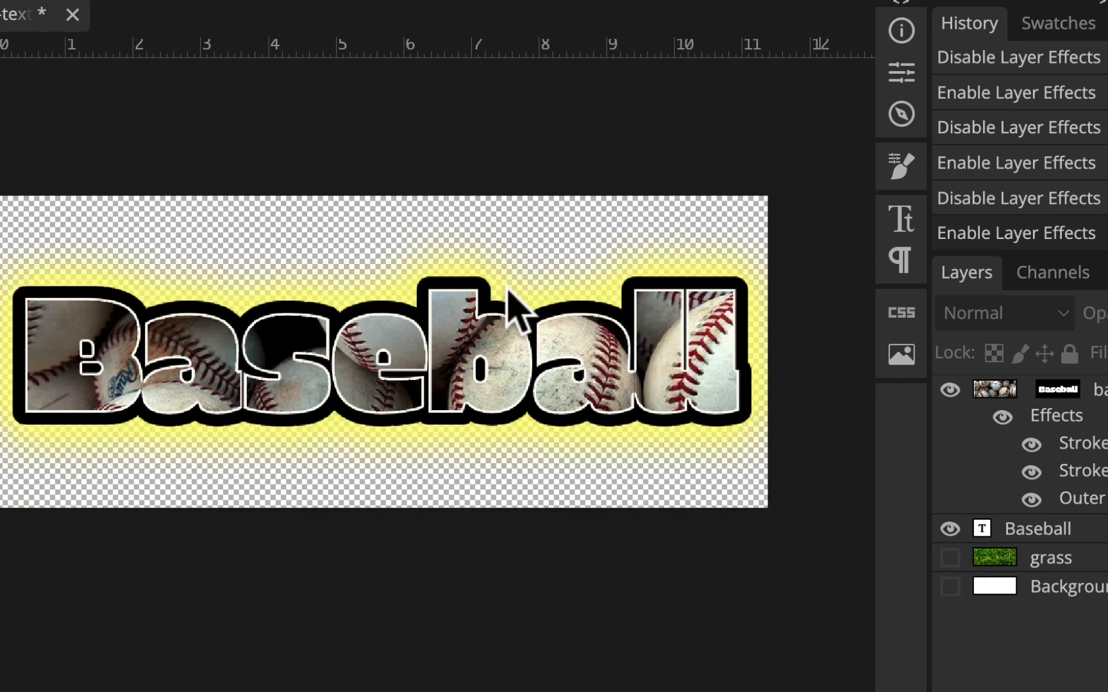
click(950, 559)
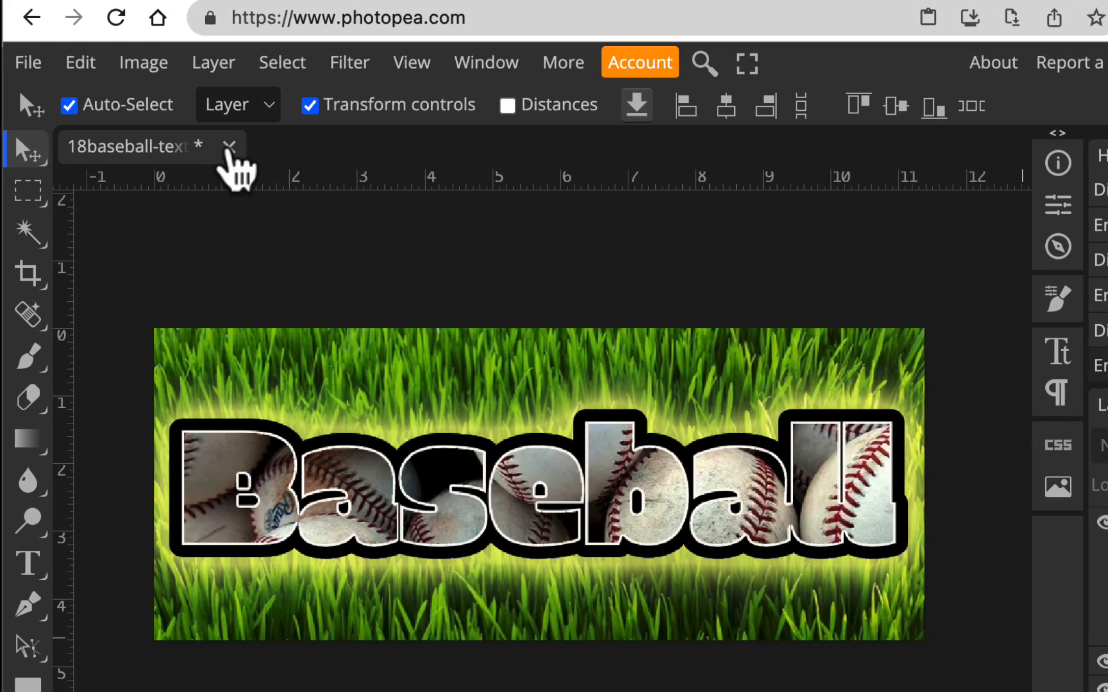
Step: Close the sample baseball document and create a new project from the FB Page Cover preset, resized to 820 x 332 pixels
click(230, 147)
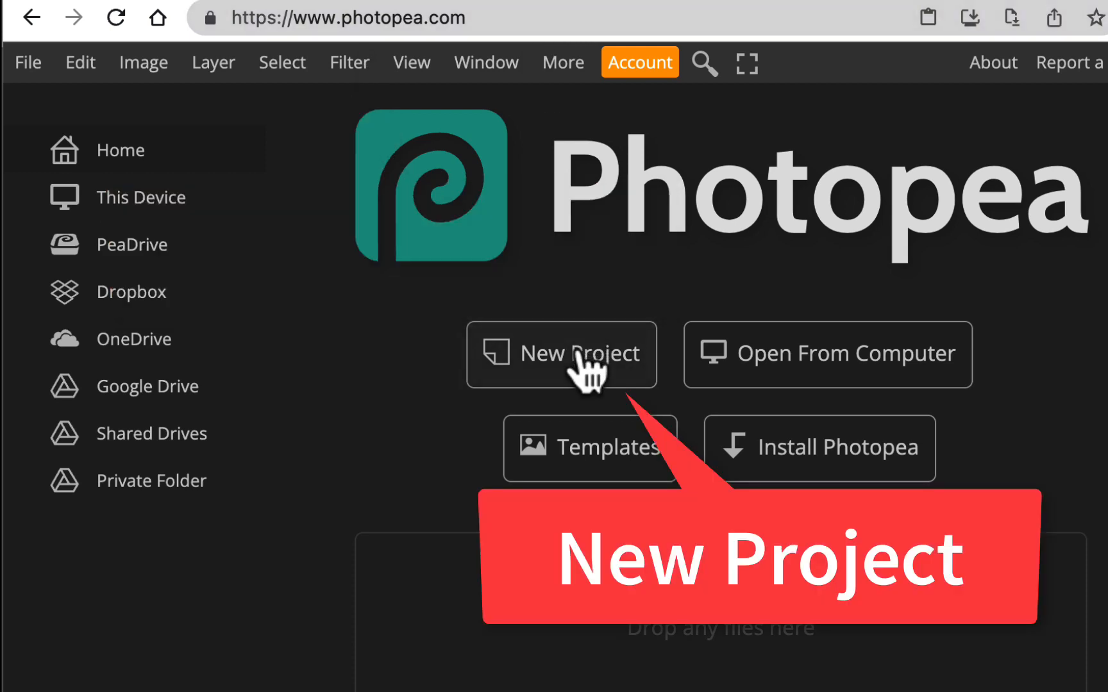
click(581, 362)
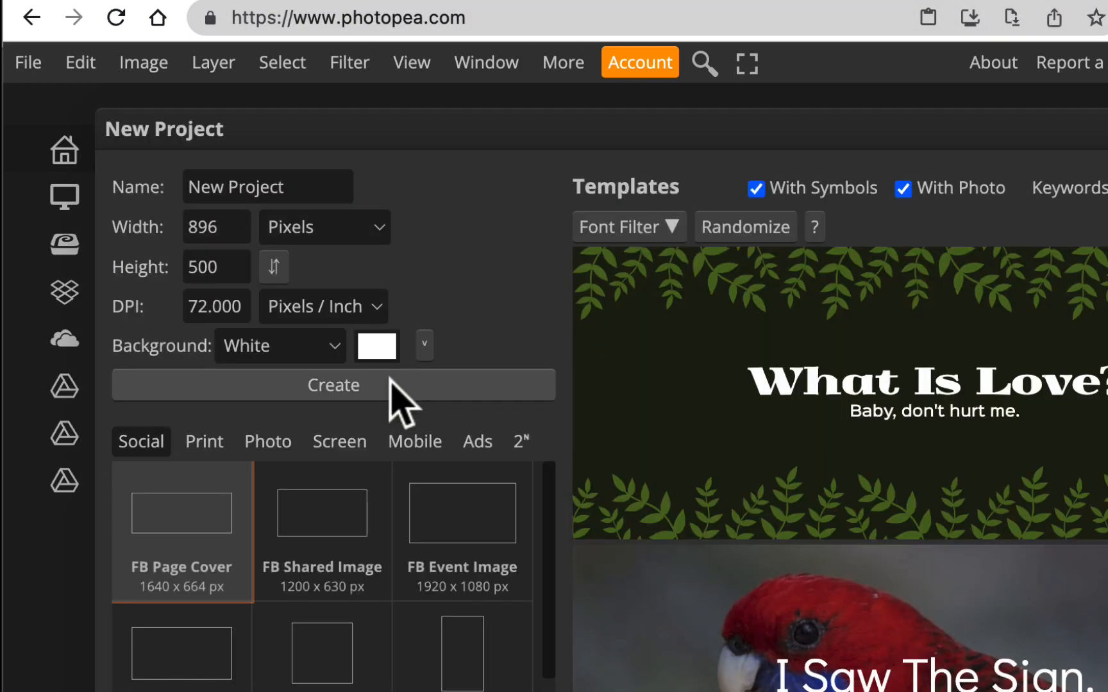
click(207, 531)
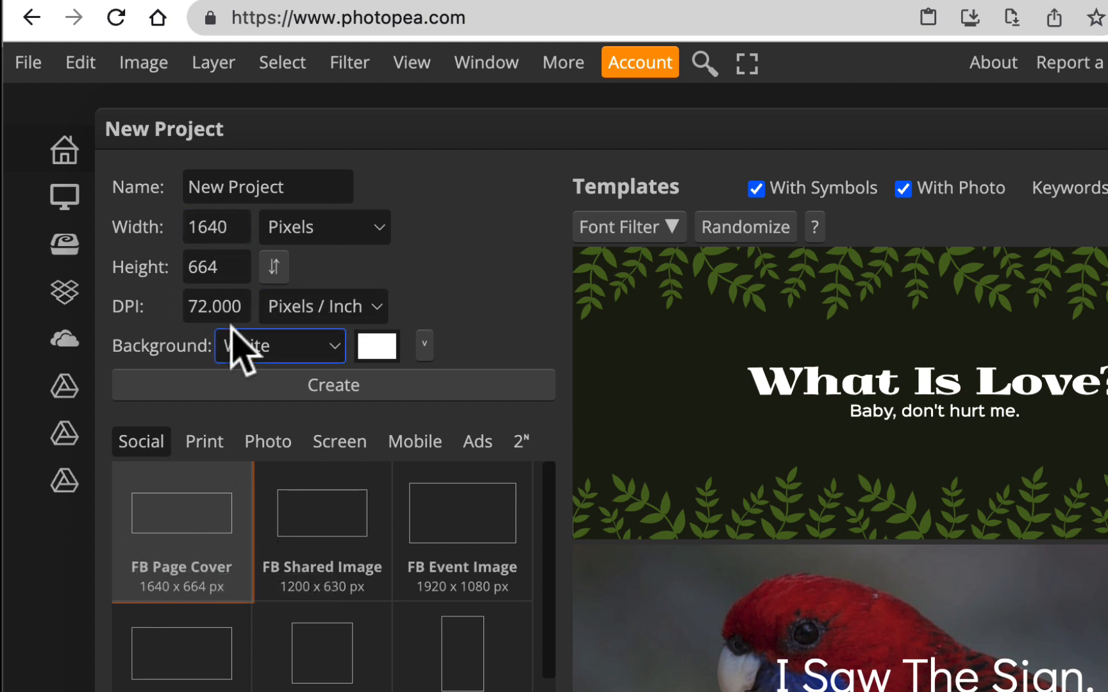
click(236, 232)
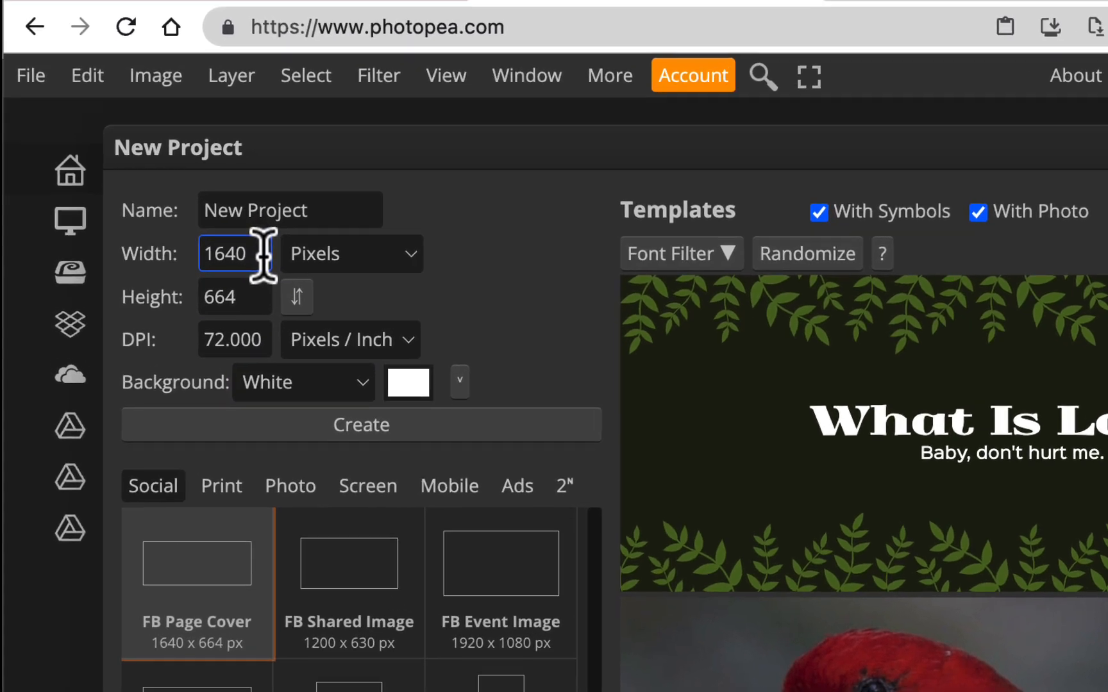
drag(263, 254, 160, 255)
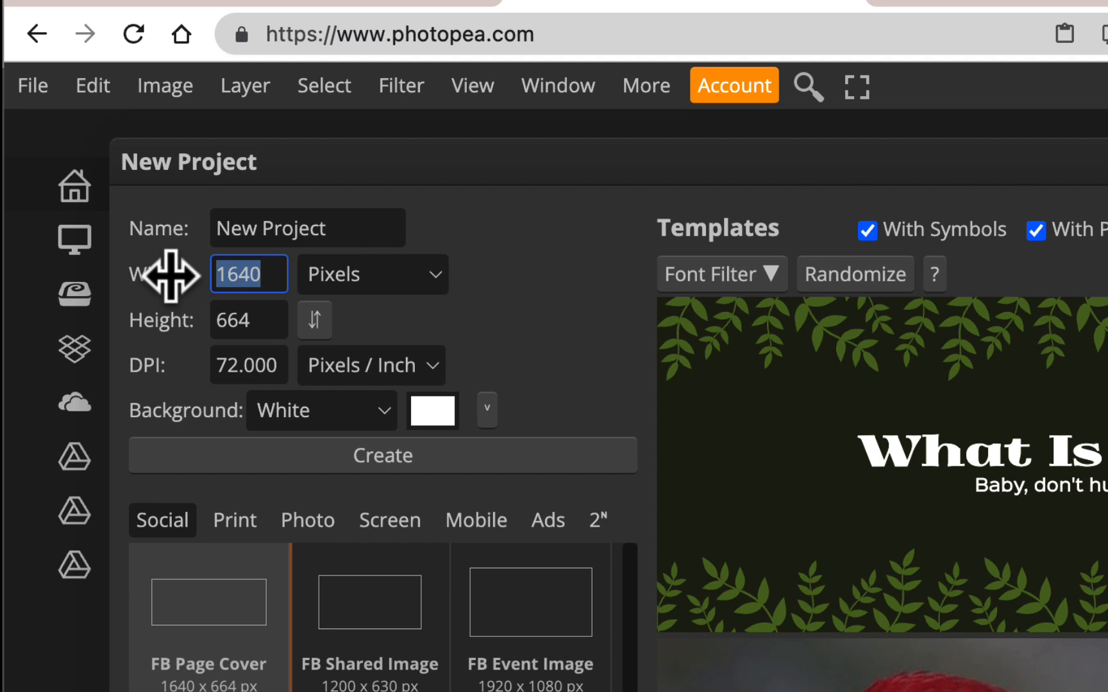
text(820)
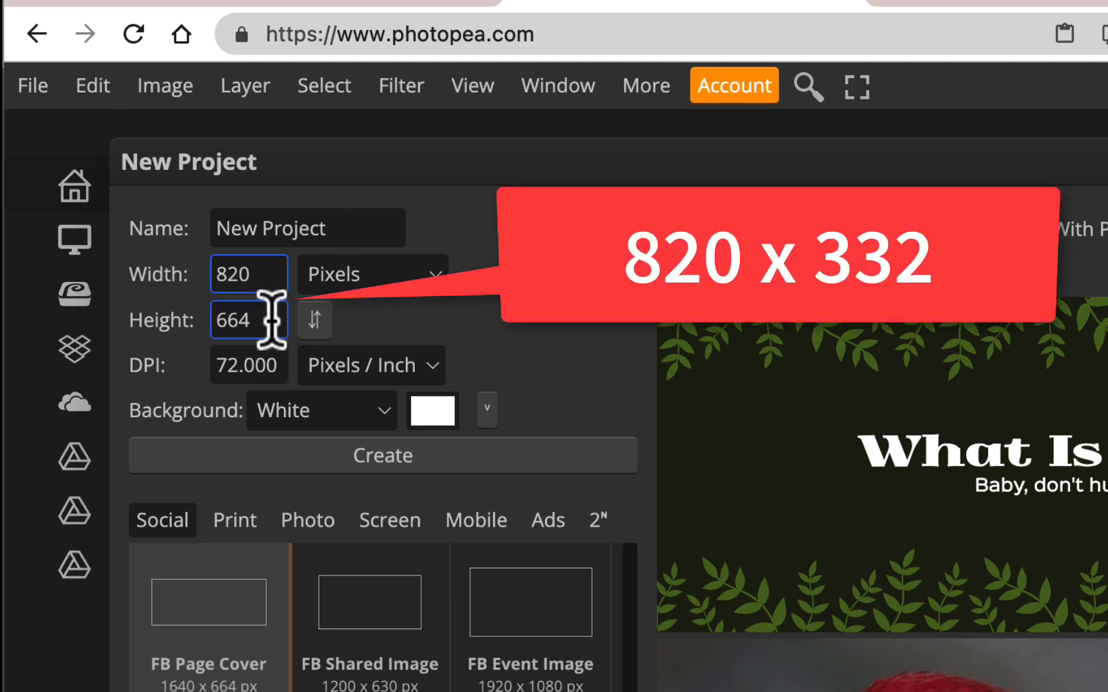
drag(271, 319, 205, 319)
text(332)
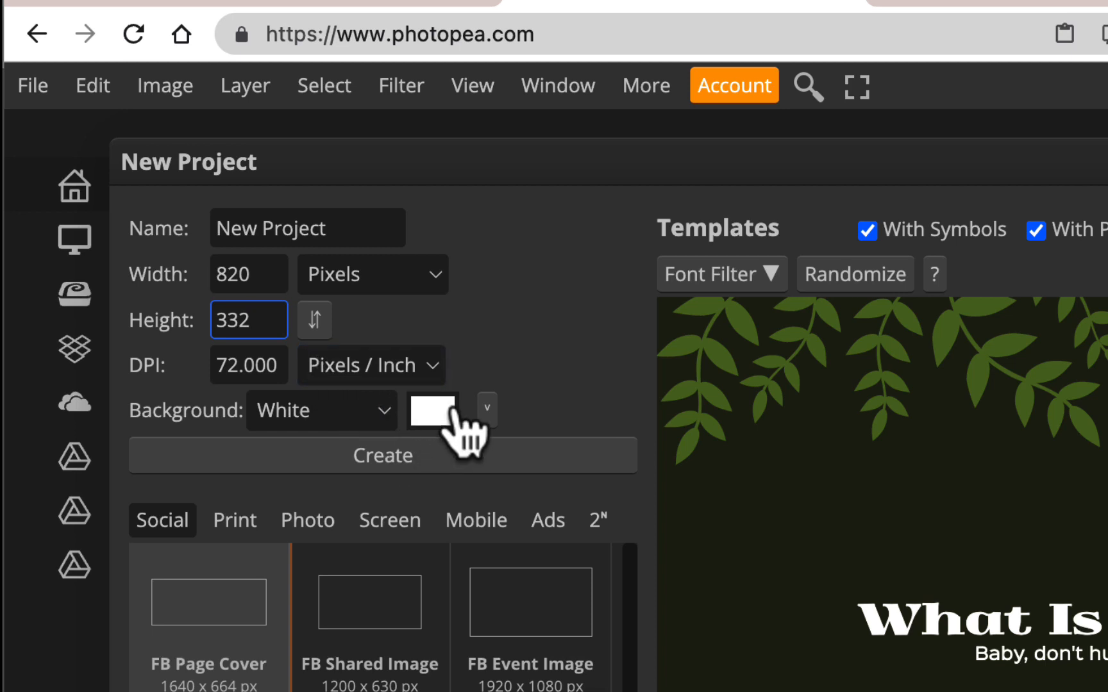
click(459, 456)
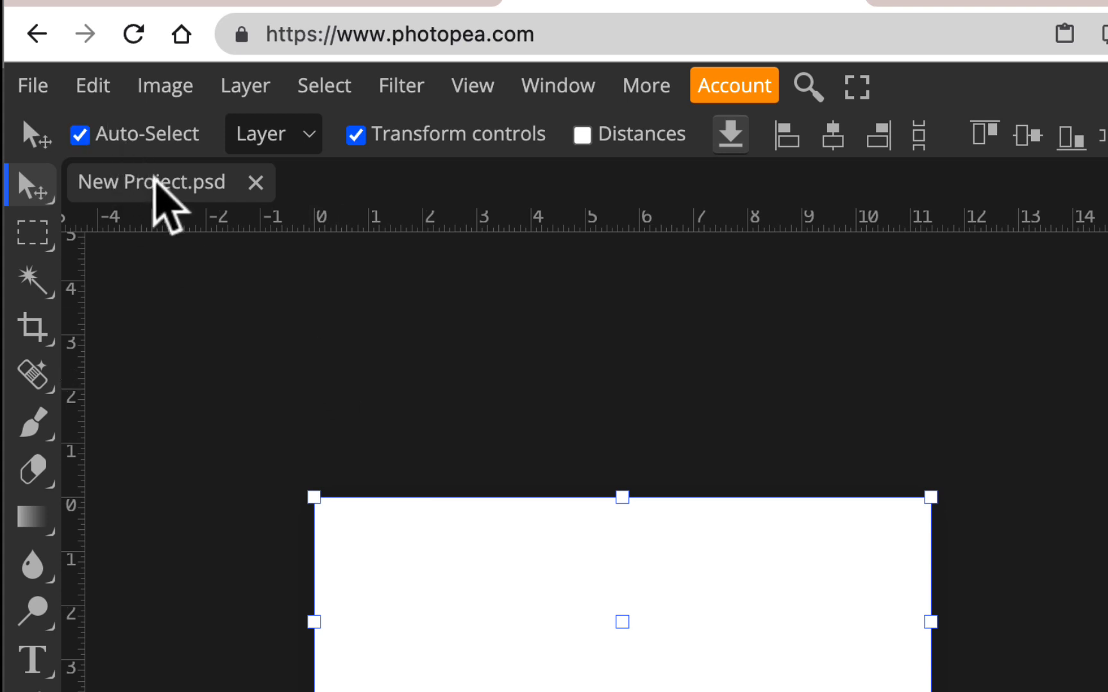
Step: Rename the new project to "19-photo-text-bb-" followed by the author's surname and first initial
double_click(154, 181)
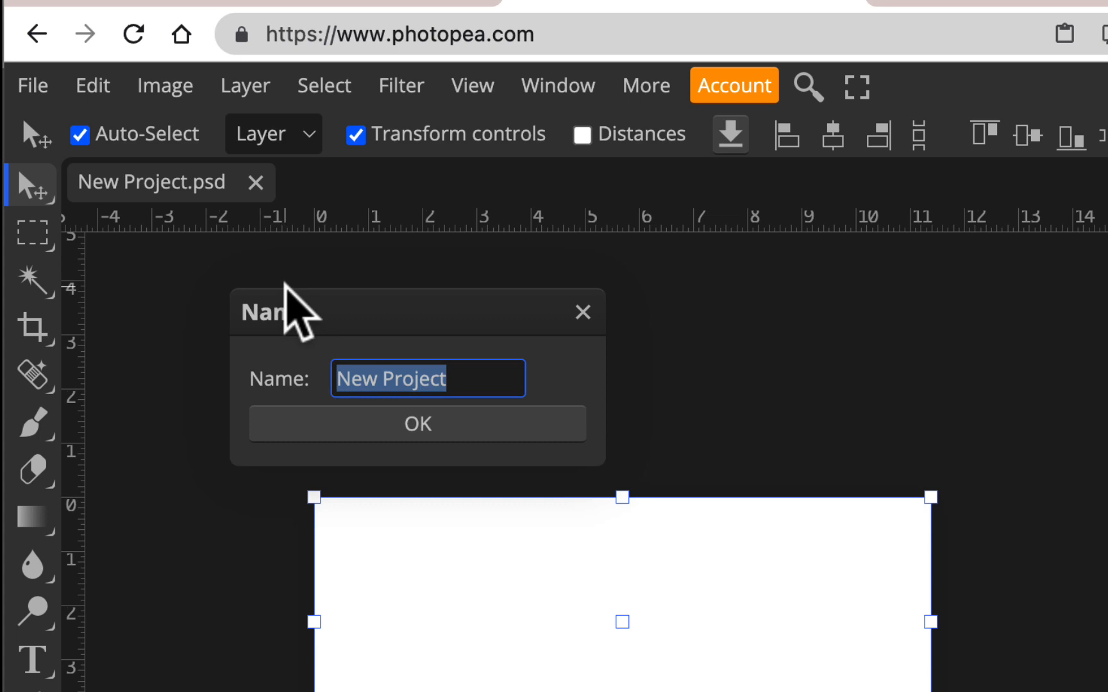
text(19-photo-text-bb-)
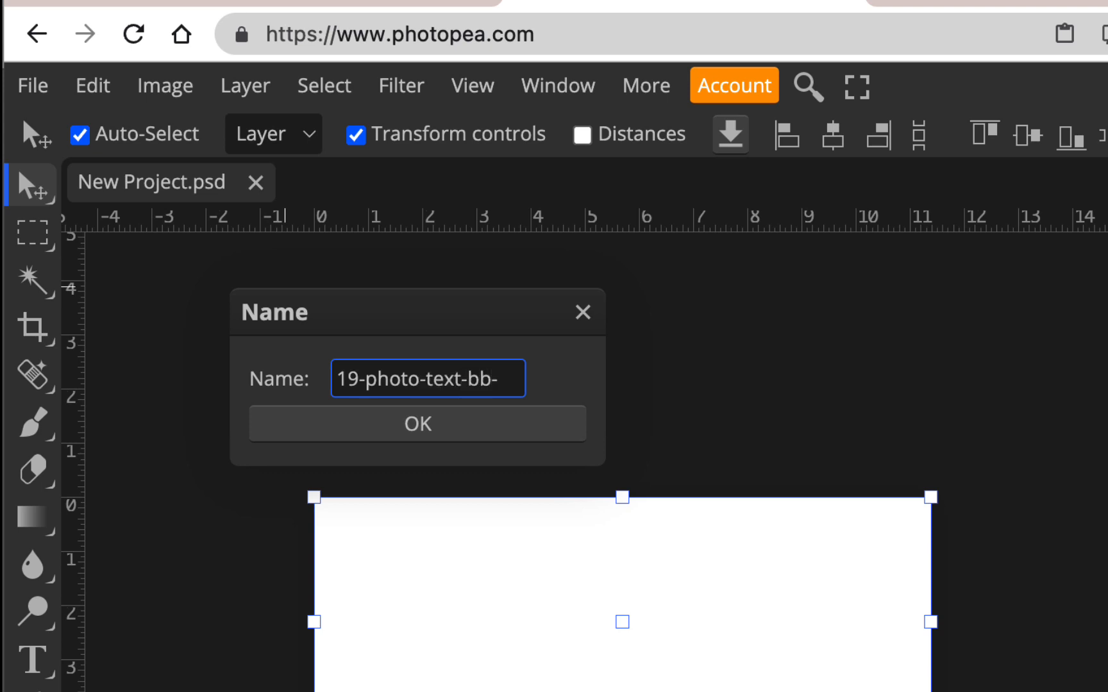
text(HomaR)
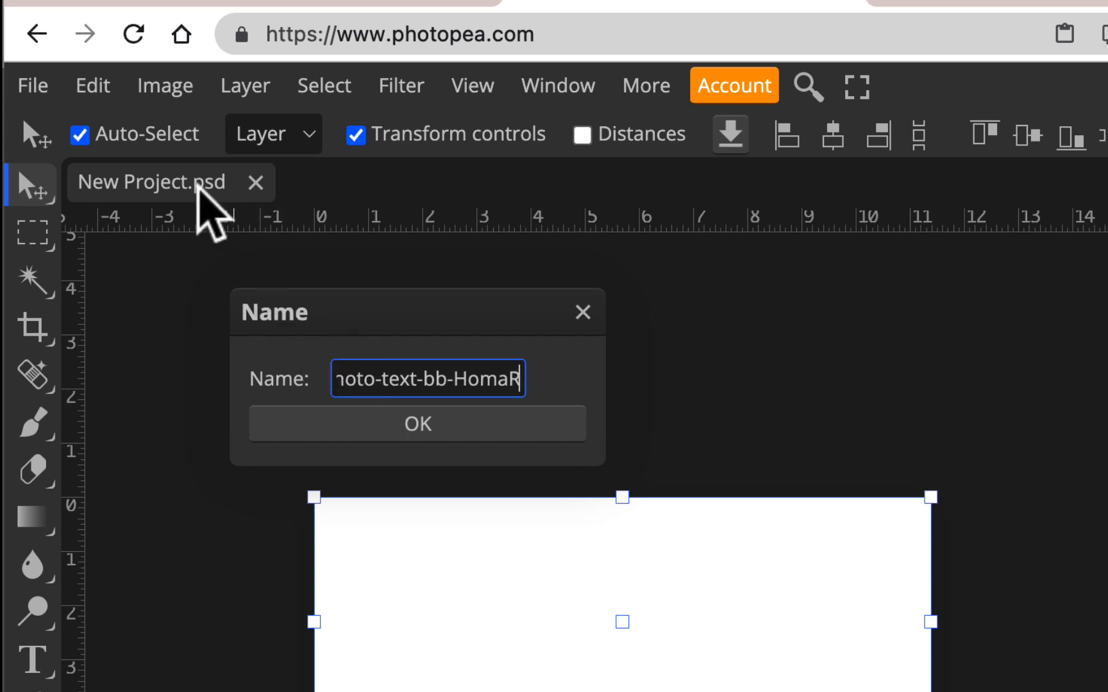
click(434, 430)
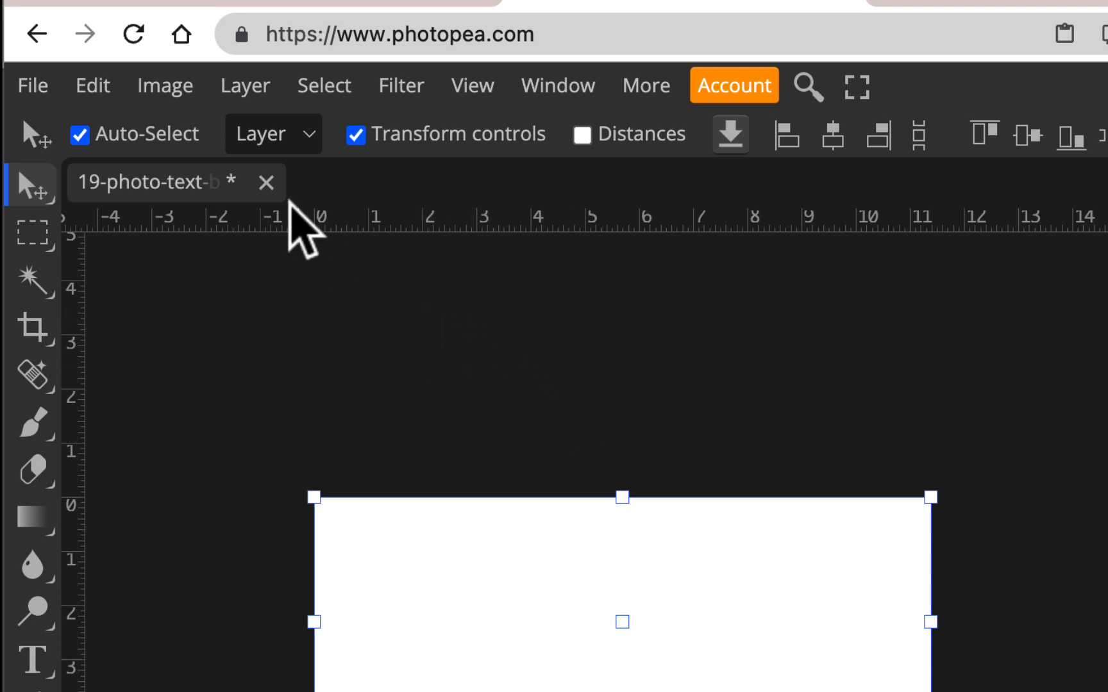
Step: Save the renamed project as a PSD file in the Downloads folder
click(35, 87)
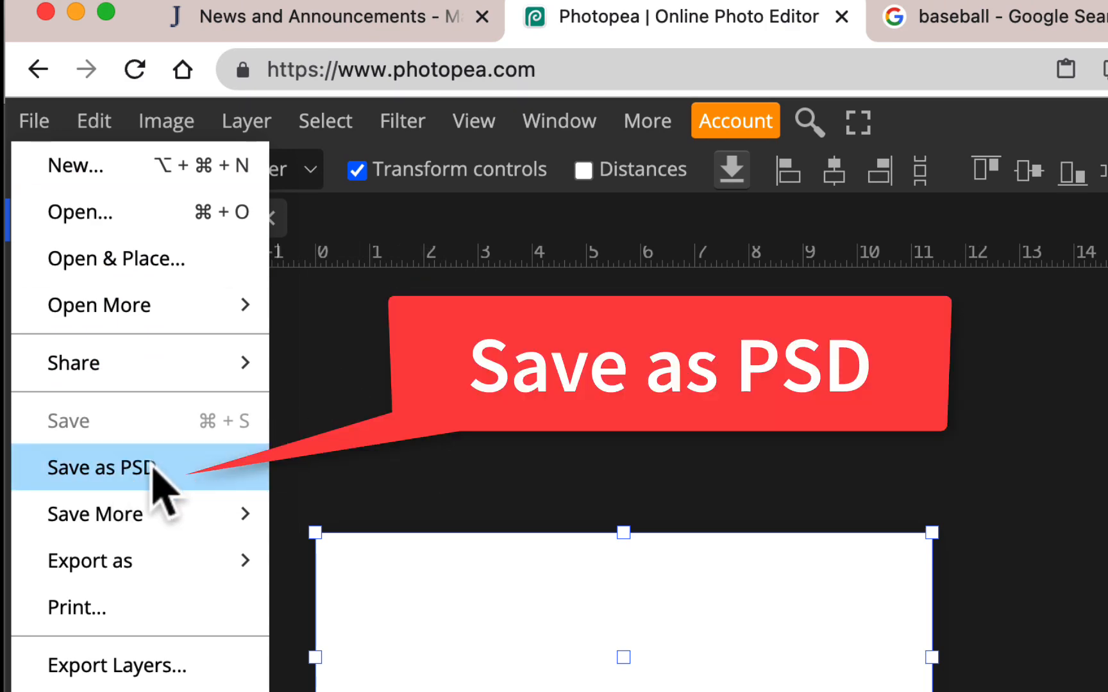
click(156, 468)
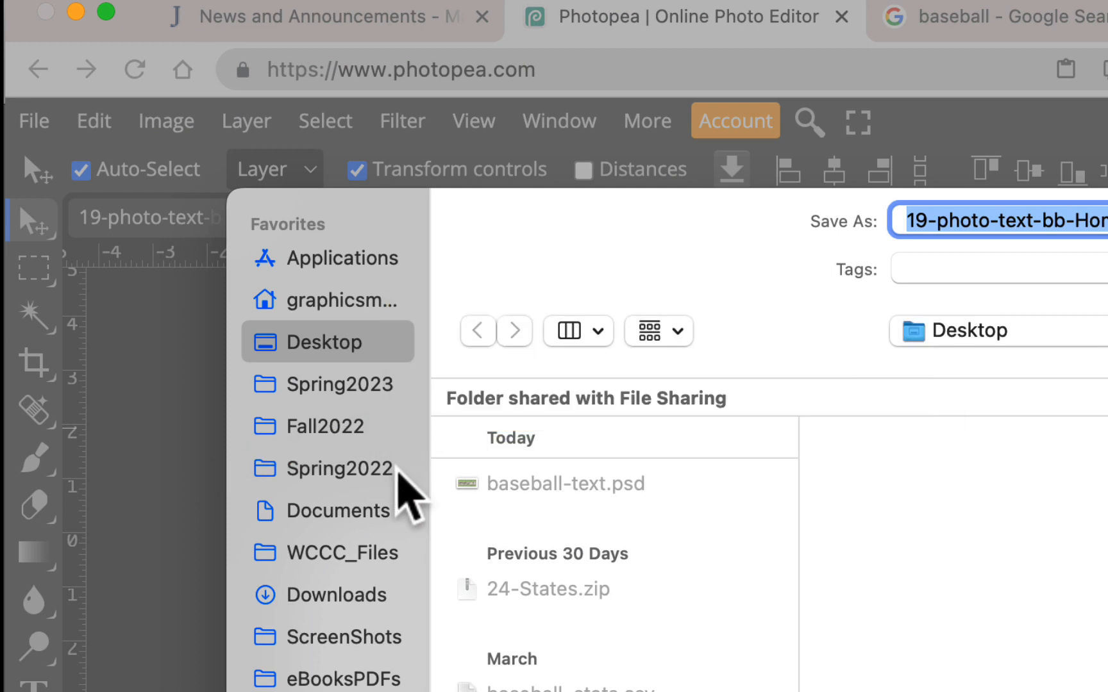
click(369, 595)
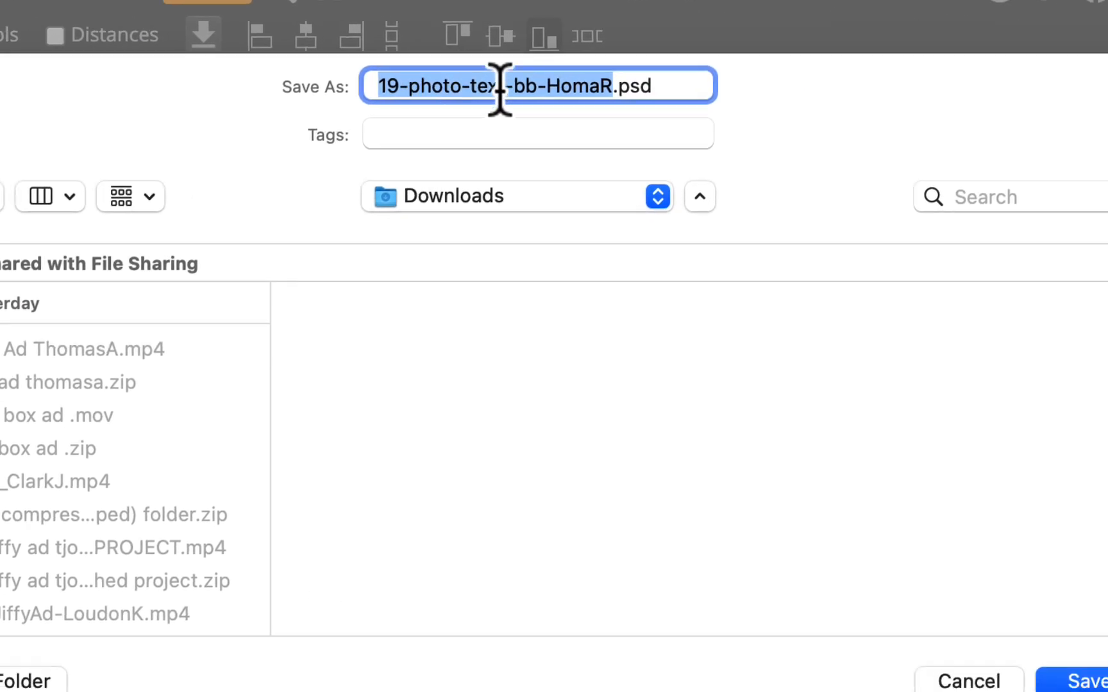
click(1002, 660)
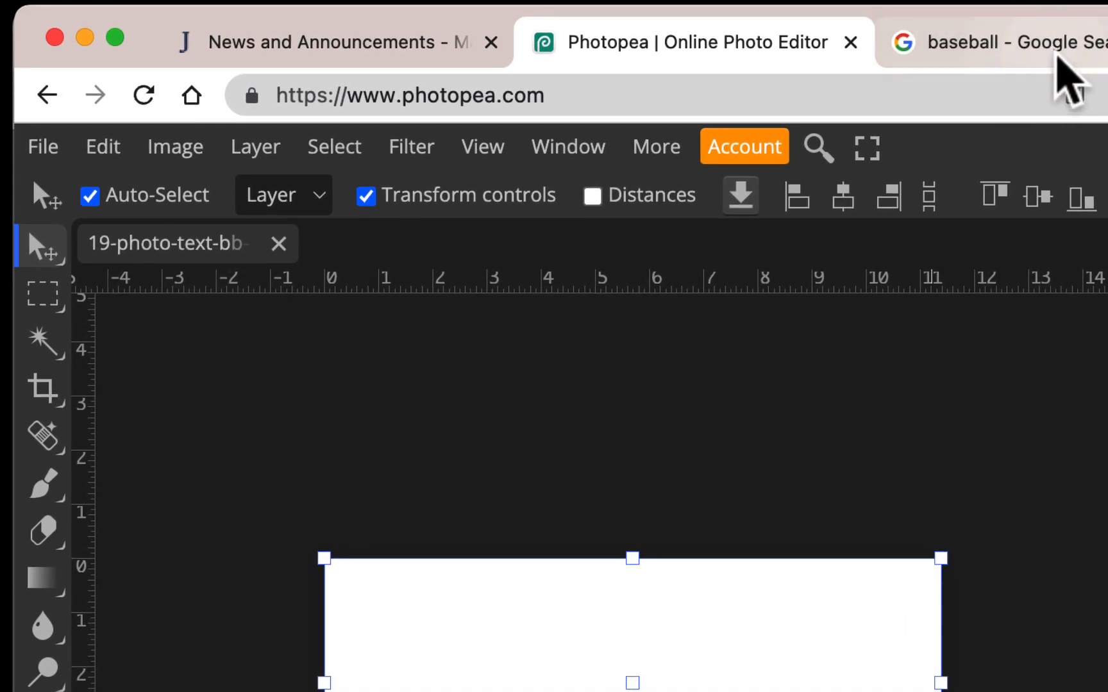
Step: Switch to the open Google image results and search for "grass" instead of baseball
click(1057, 58)
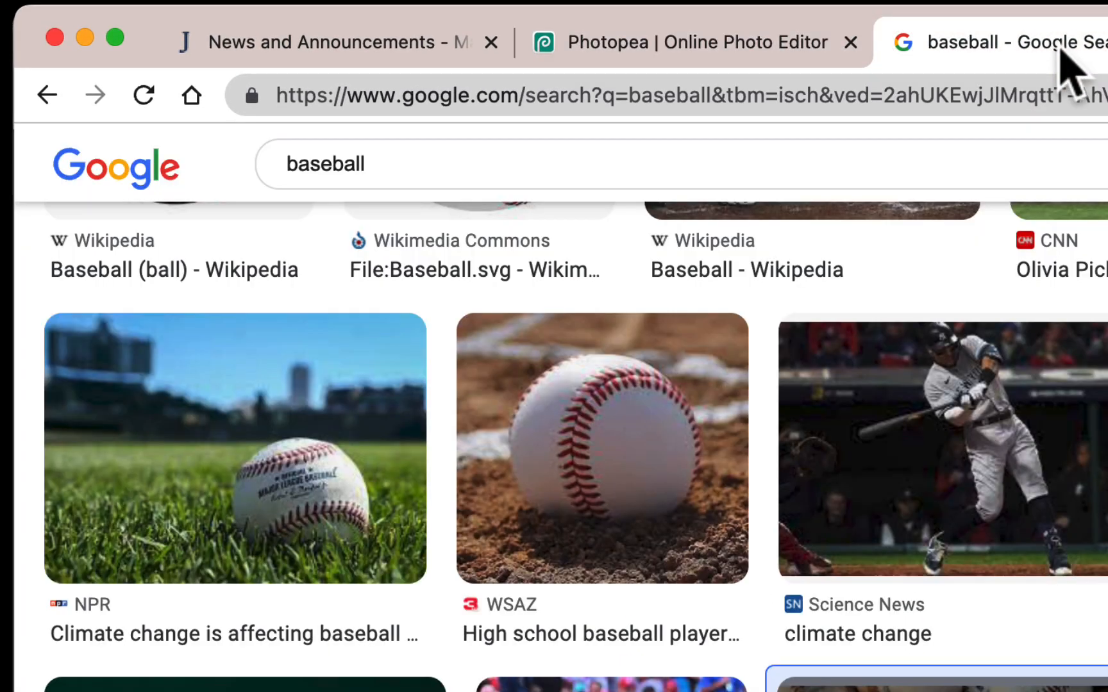
click(348, 168)
double_click(348, 168)
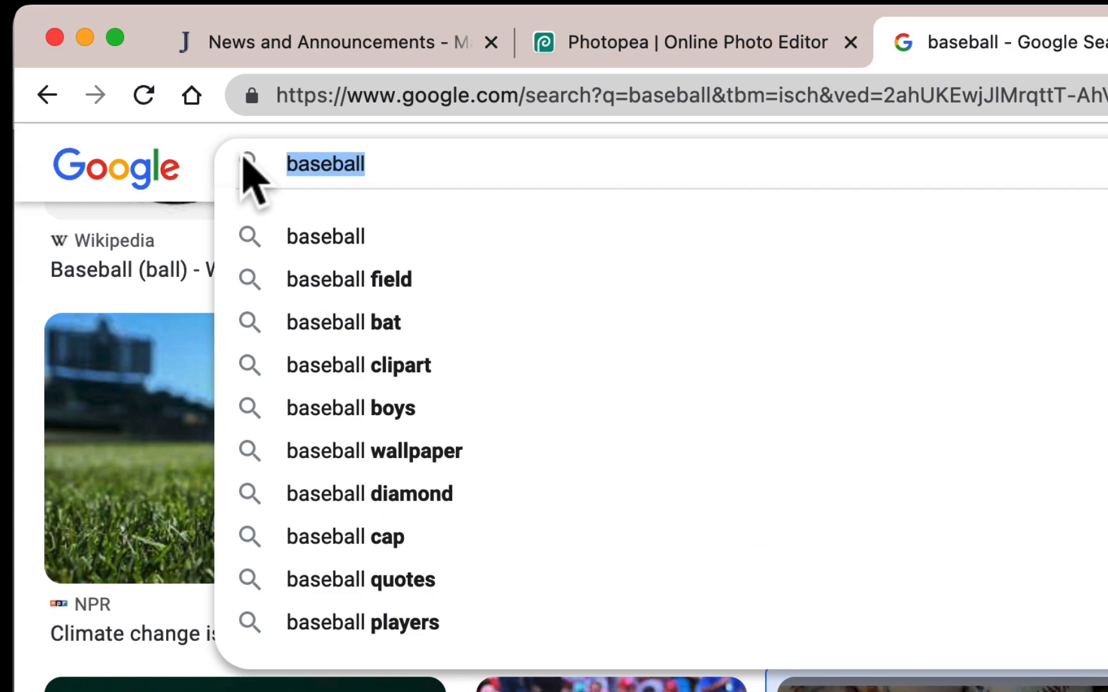
text(grass)
key(Return)
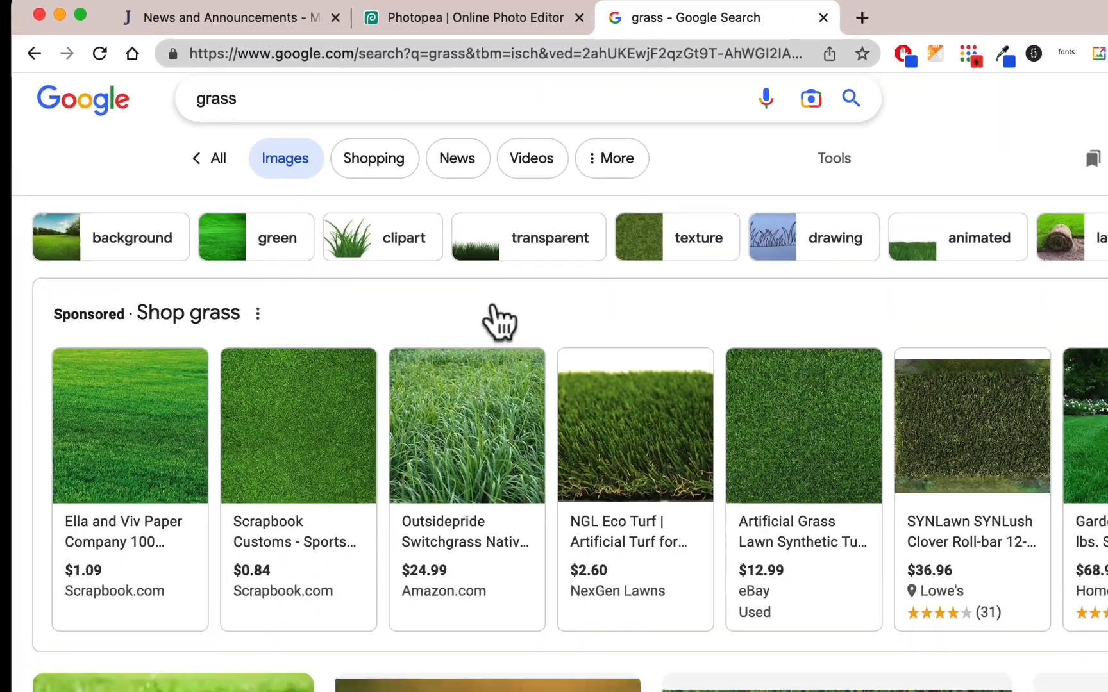
Step: Open the Pennington Seed lawn photo from the grass results and copy the 1,200 × 628 image
scroll(743, 496, down, 4)
scroll(737, 347, down, 3)
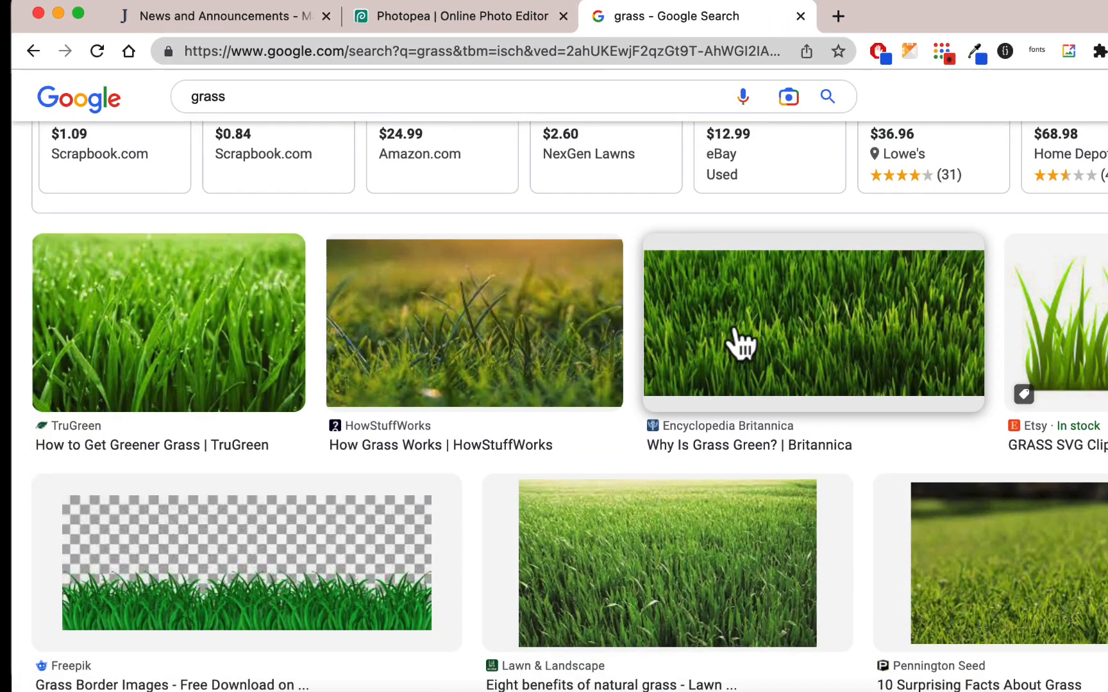
scroll(823, 328, down, 2)
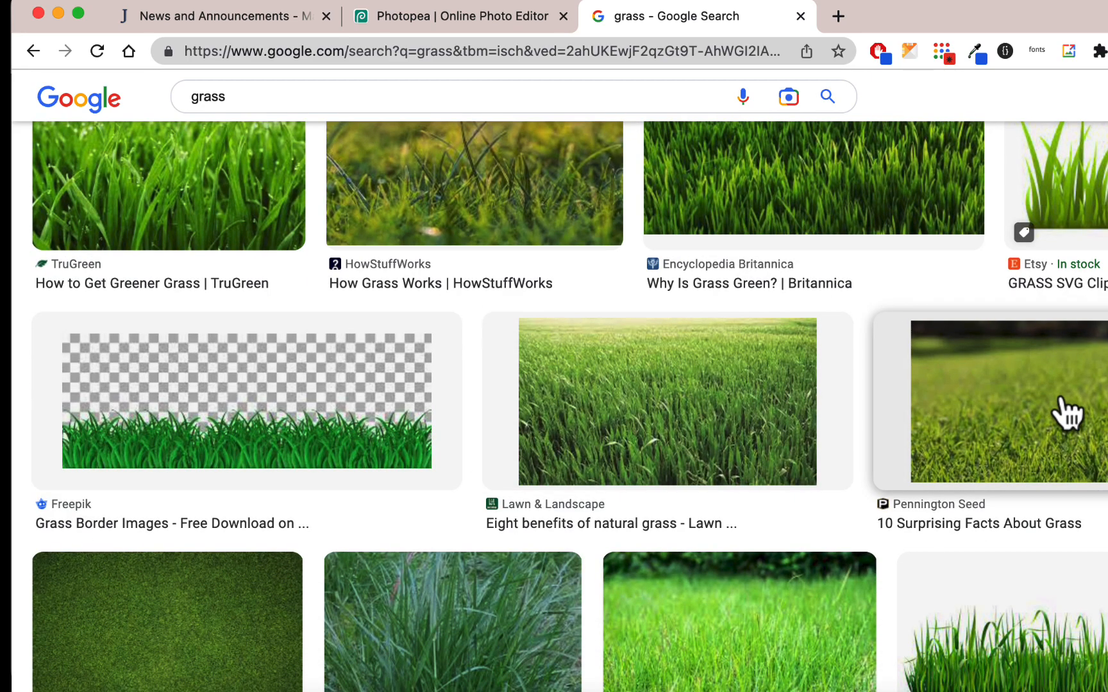
scroll(1068, 410, down, 2)
click(1090, 289)
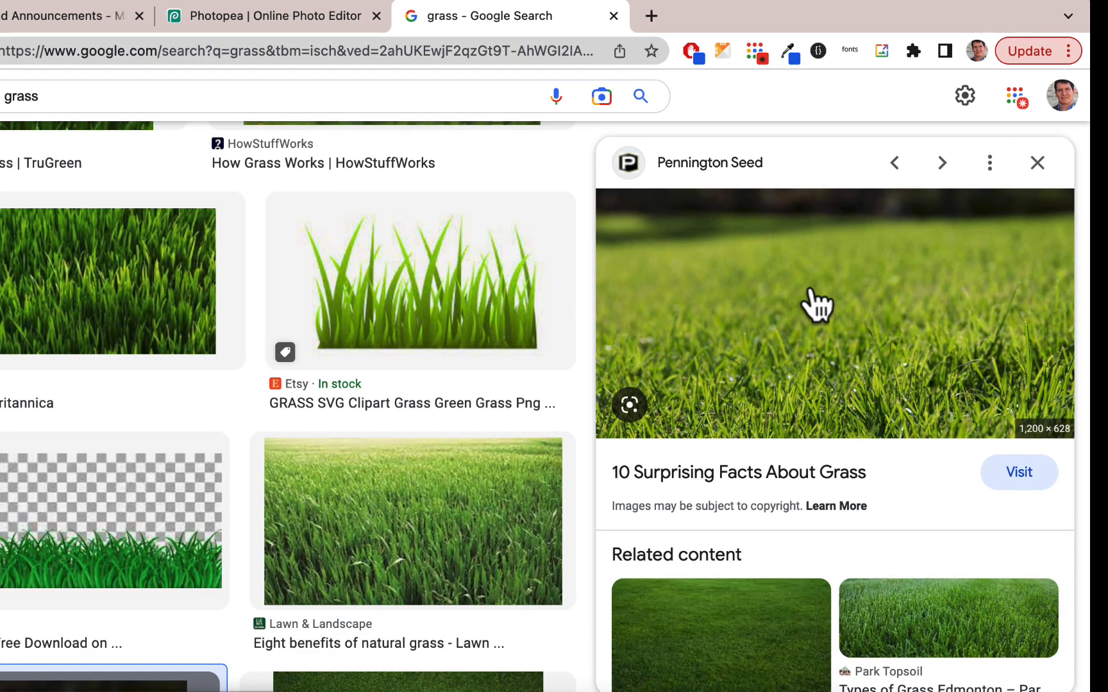
right_click(811, 290)
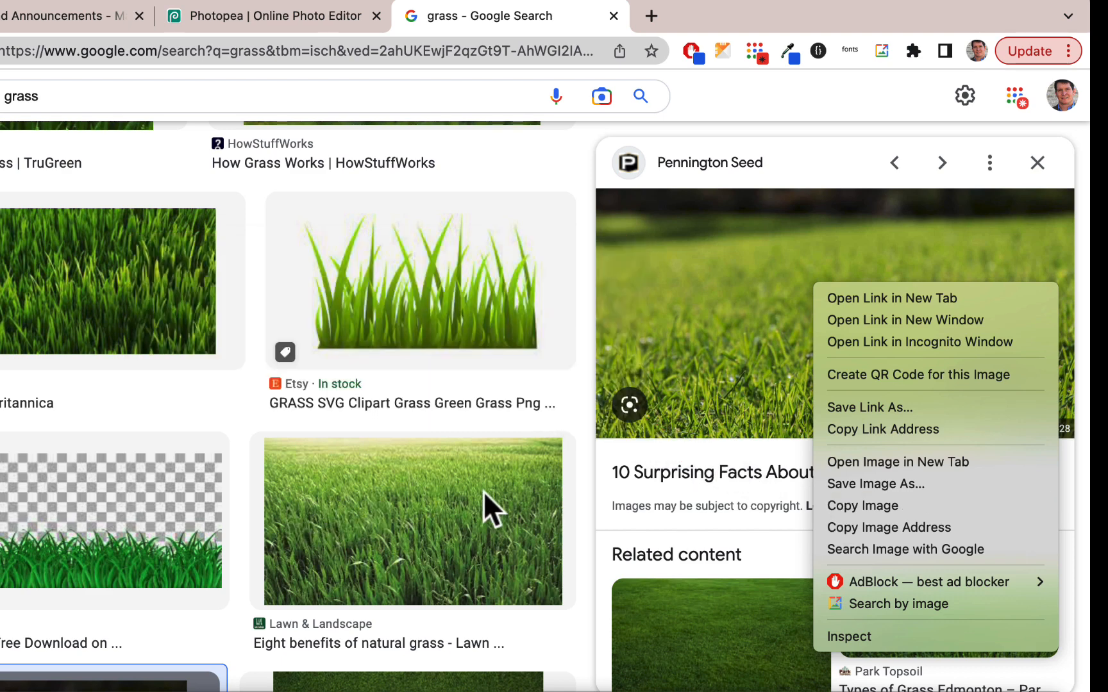
click(871, 507)
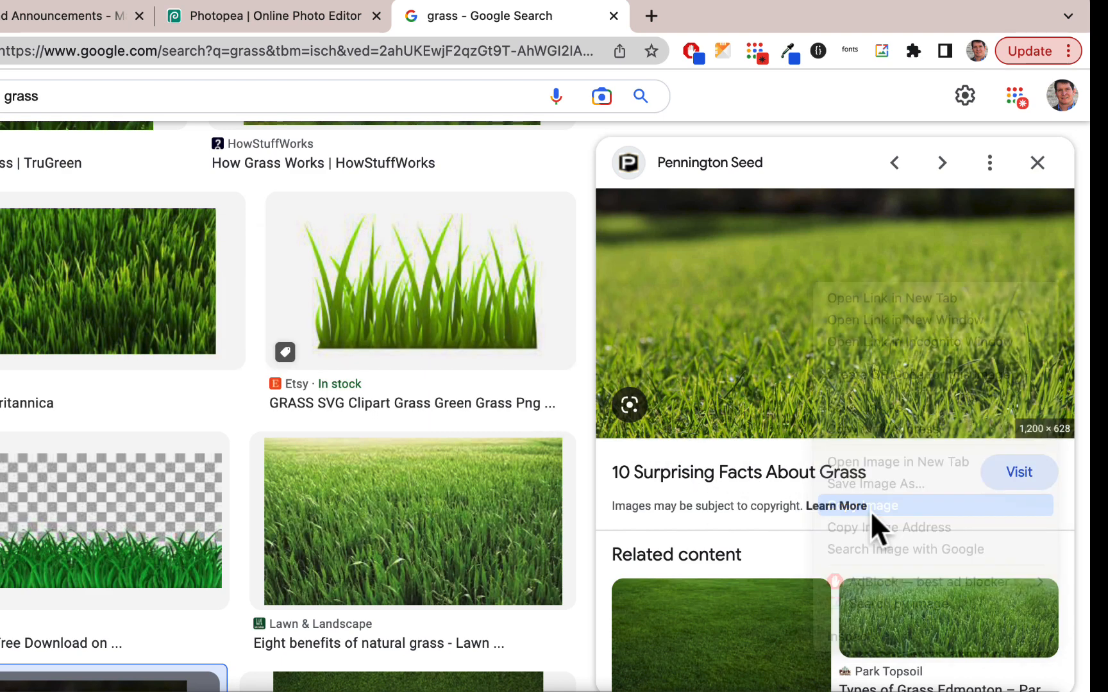
Step: Switch back to Photopea and paste the copied grass photo into the banner project
click(313, 15)
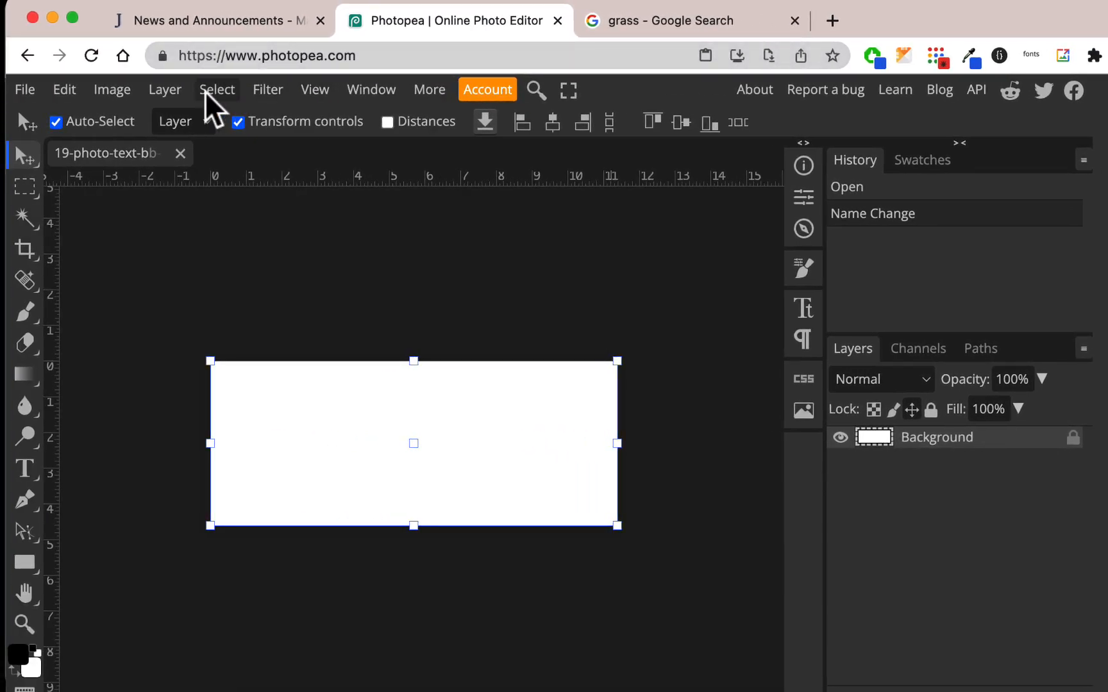
click(69, 91)
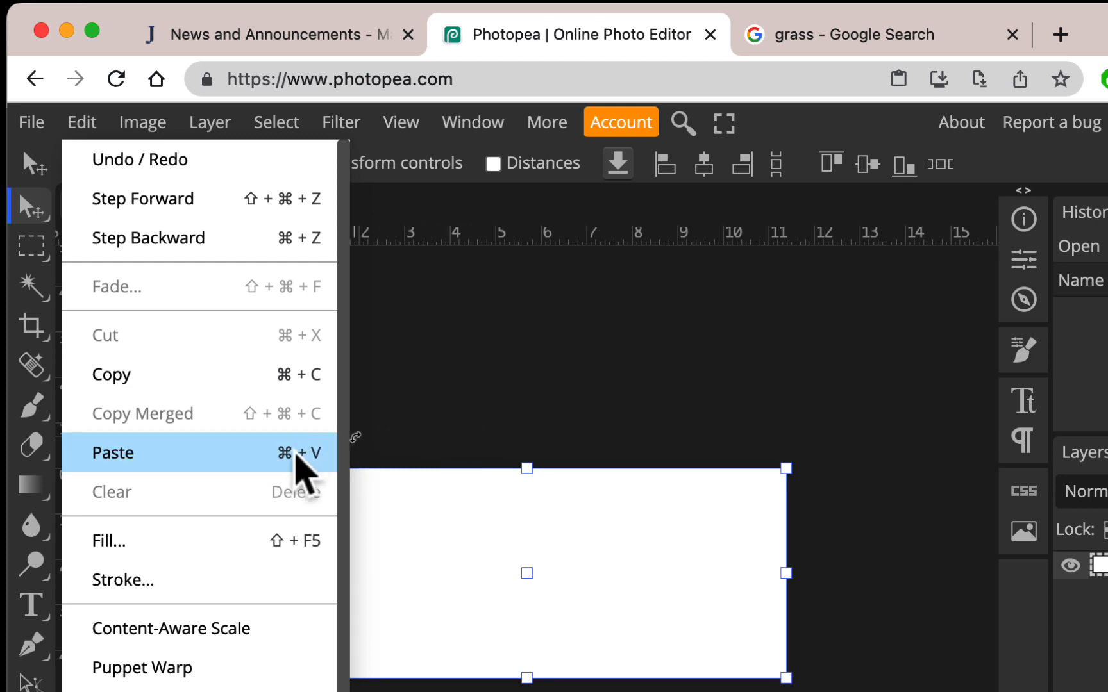
click(296, 456)
scroll(642, 593, down, 5)
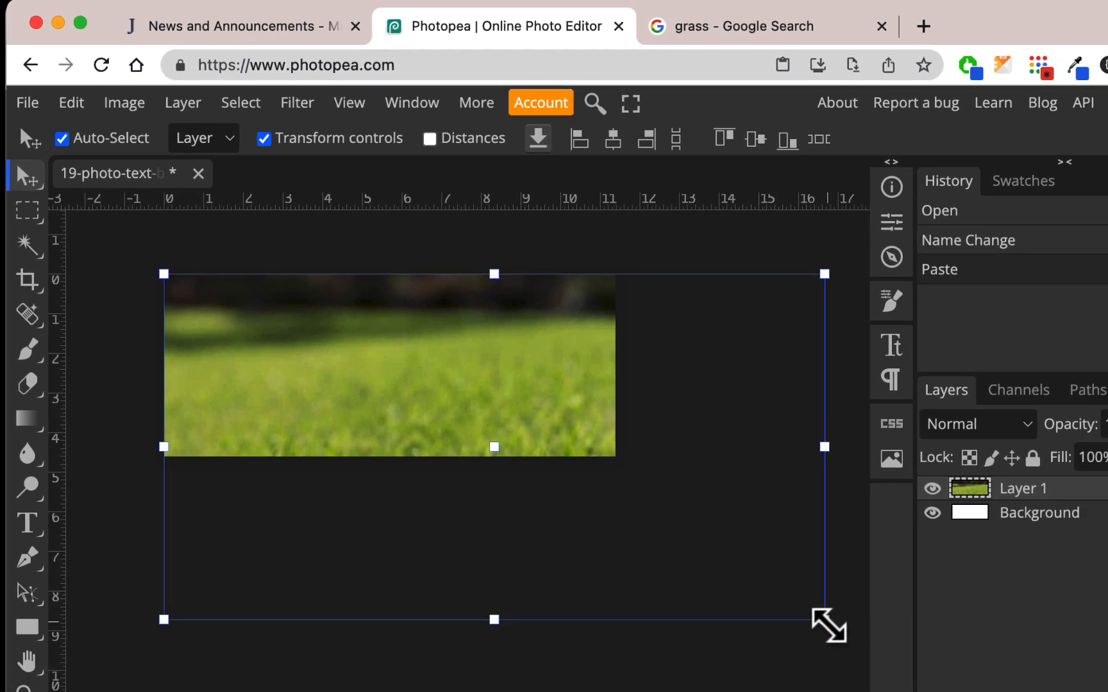
Step: Scale the pasted grass photo proportionally to about 73% and position it so the grass fills the whole banner
drag(828, 622, 826, 621)
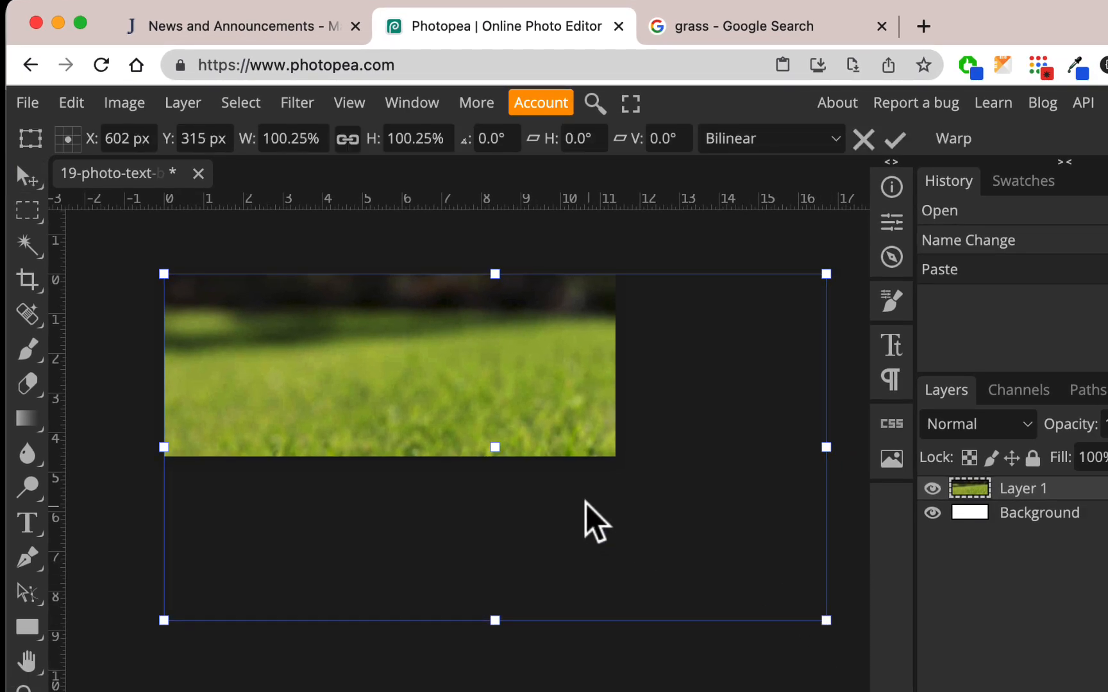
drag(828, 629, 626, 487)
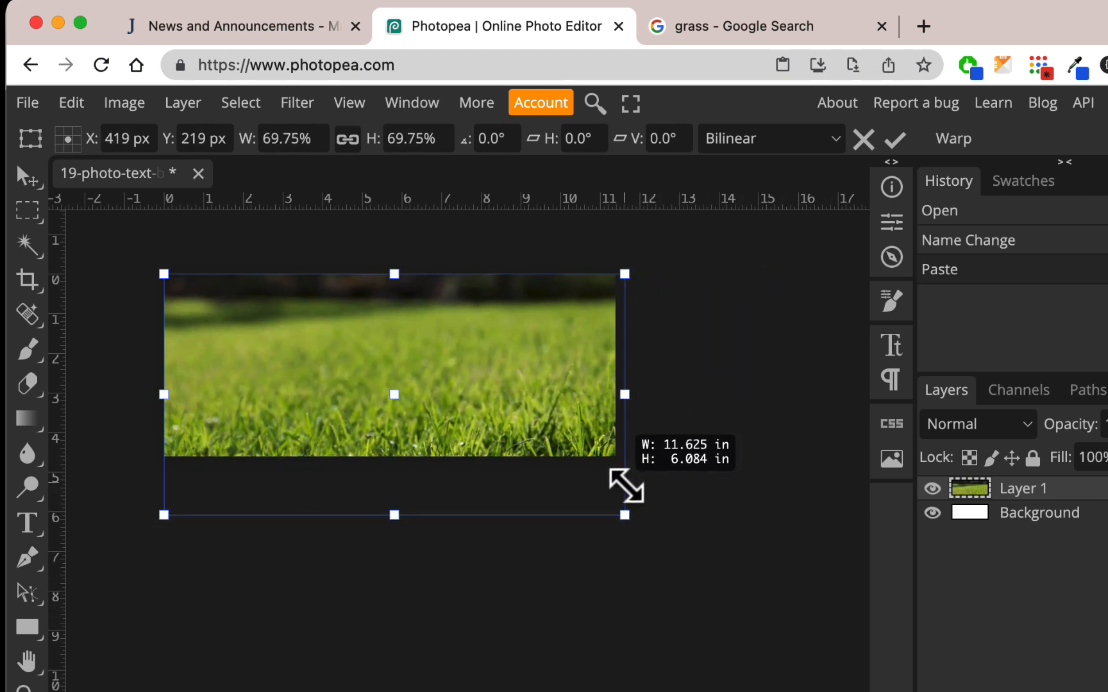
drag(543, 407, 532, 357)
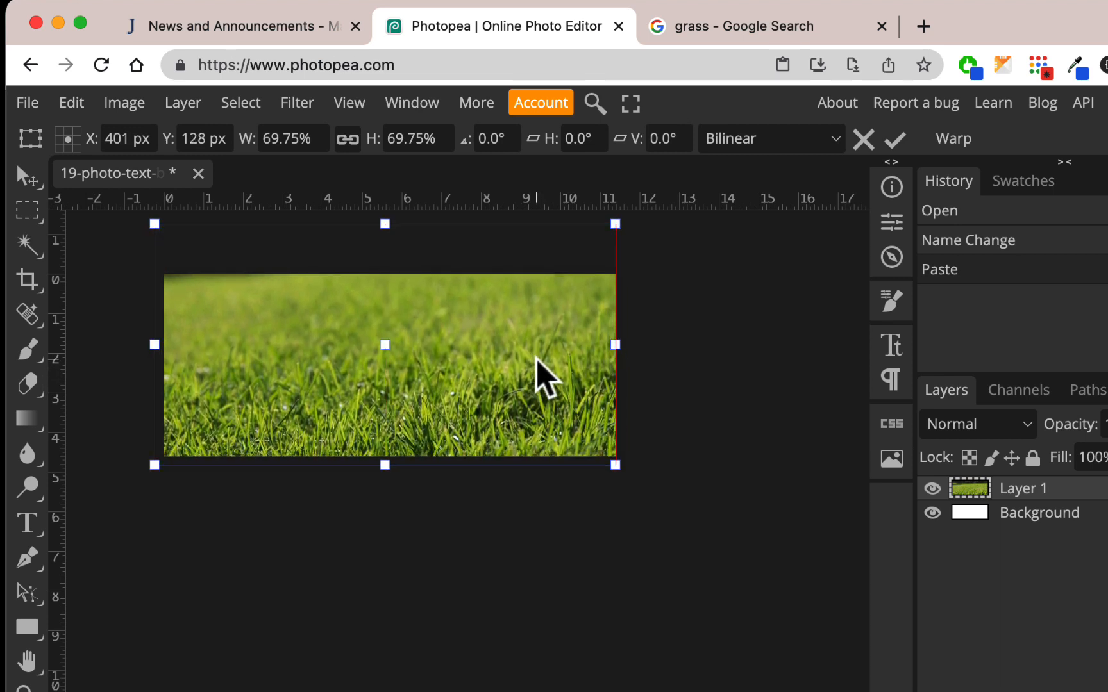
drag(615, 464, 640, 489)
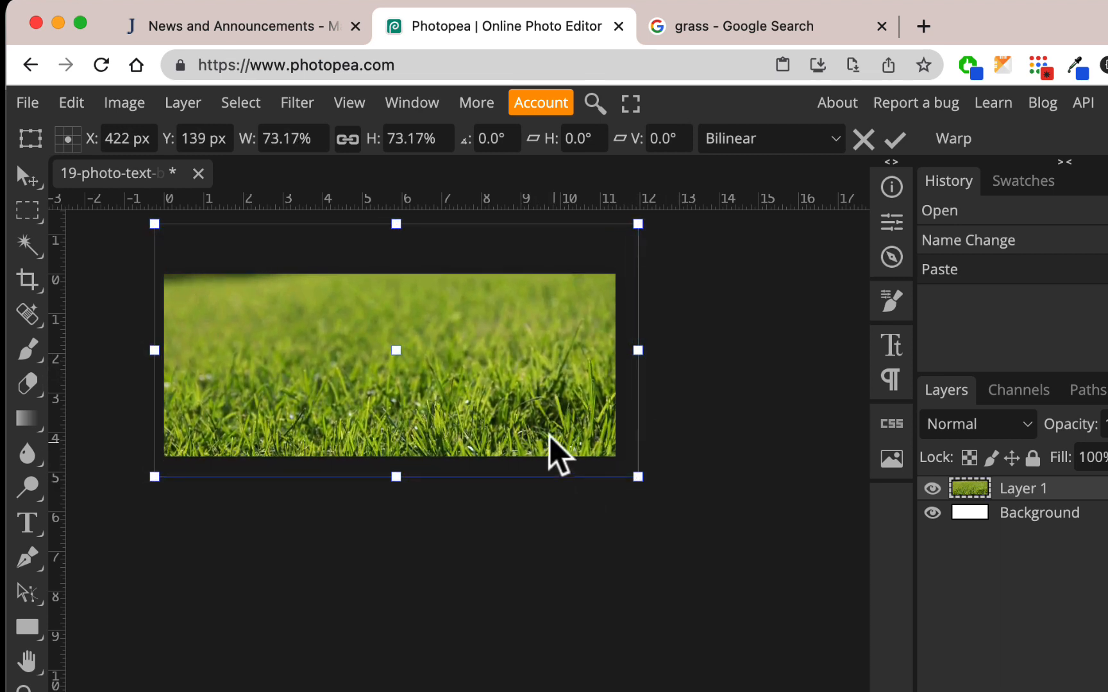
drag(556, 452, 536, 442)
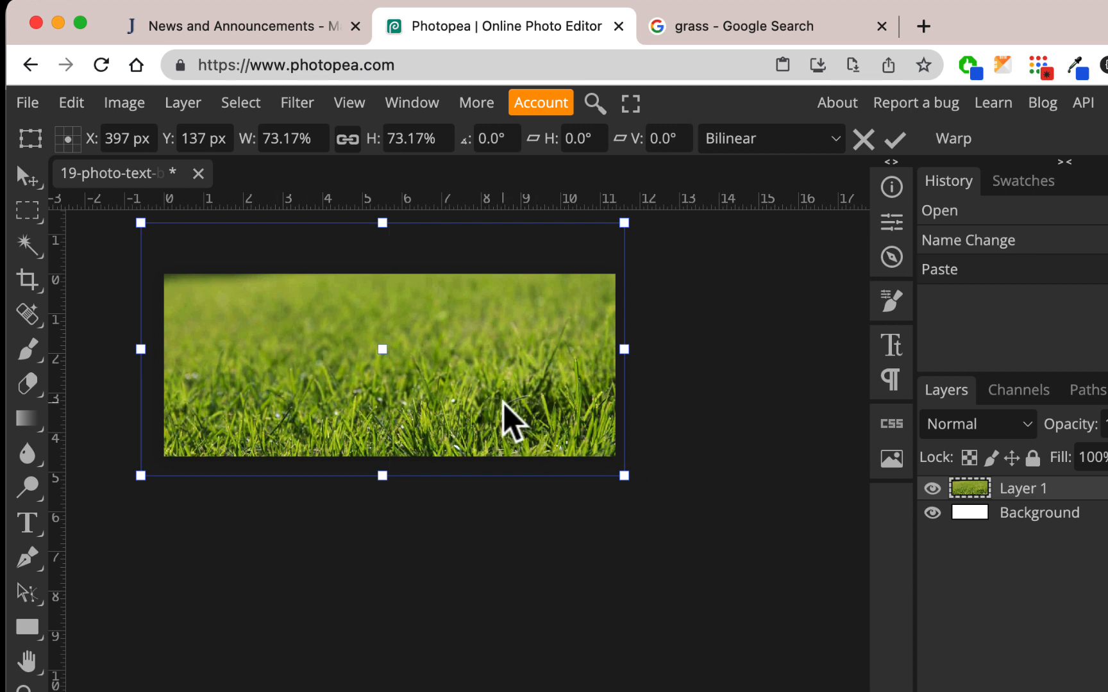
mouse_move(496, 399)
mouse_down()
mouse_move(505, 412)
mouse_move(497, 398)
mouse_up()
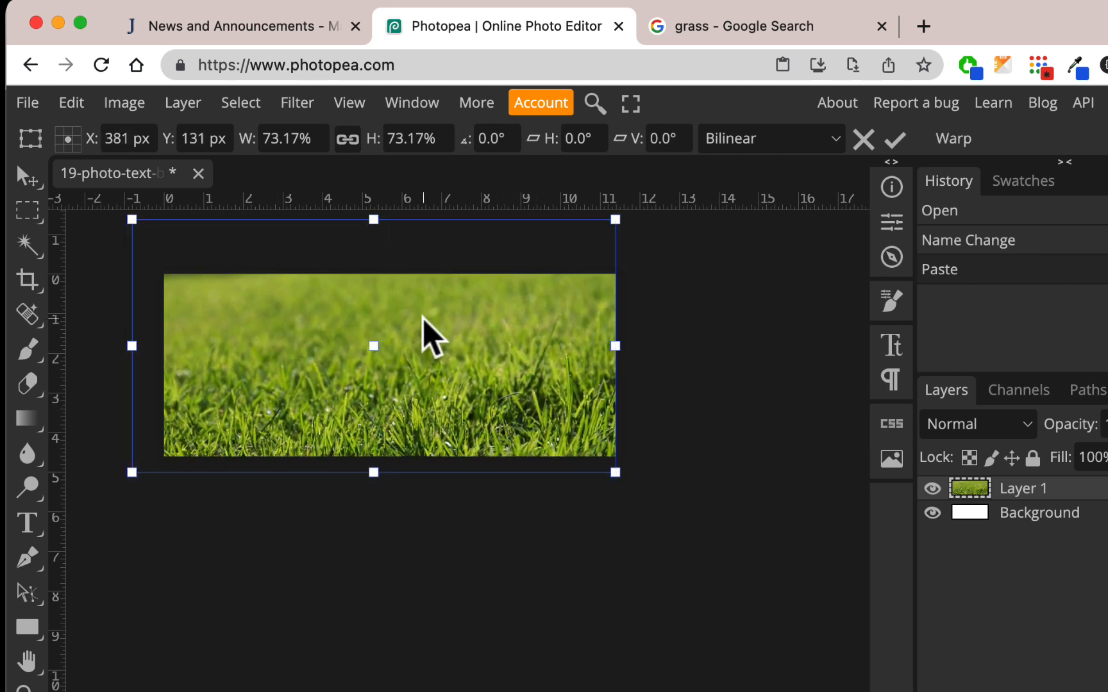
key(Return)
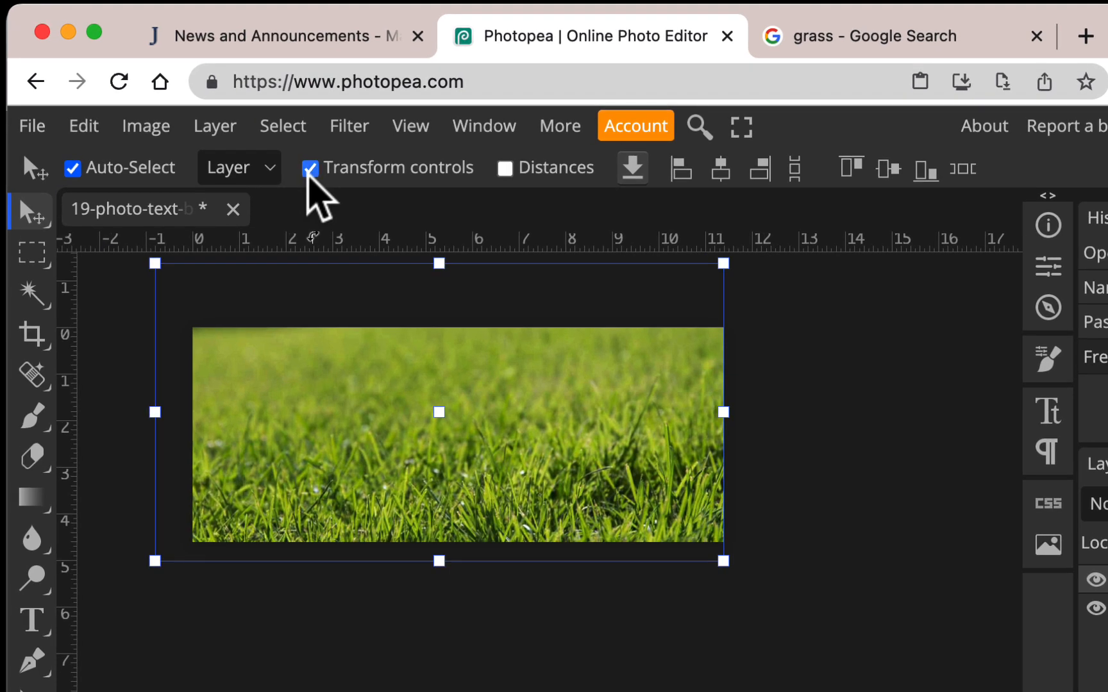
Step: Keep Auto-Select enabled and turn off Transform controls for the Move tool
click(263, 141)
click(308, 172)
click(72, 170)
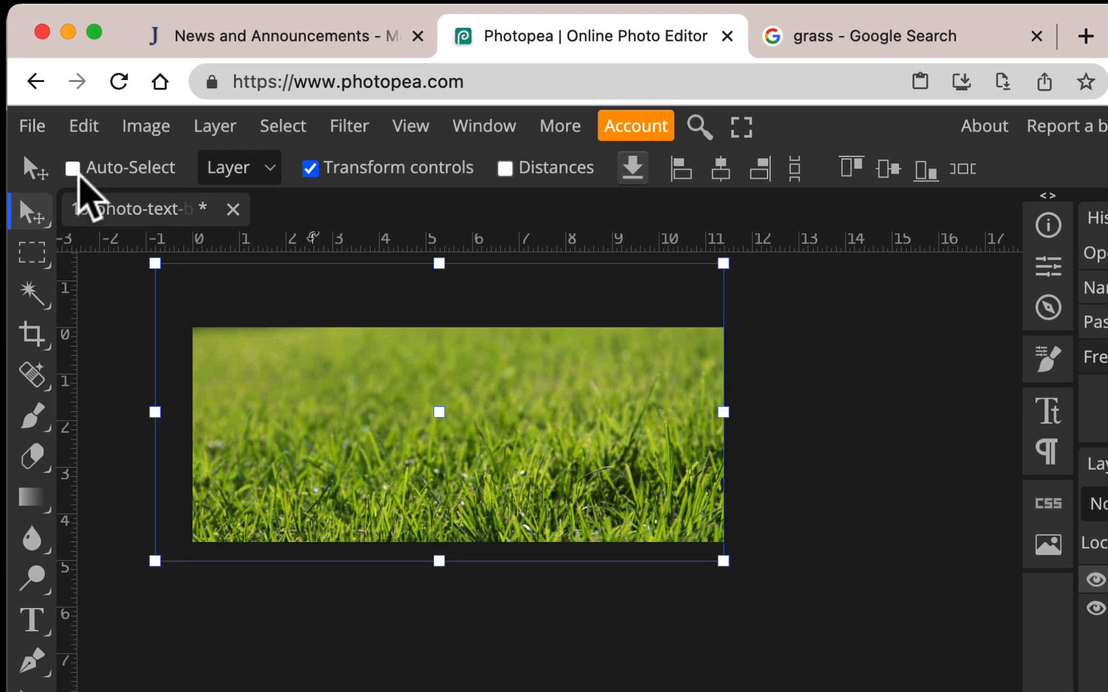
click(72, 169)
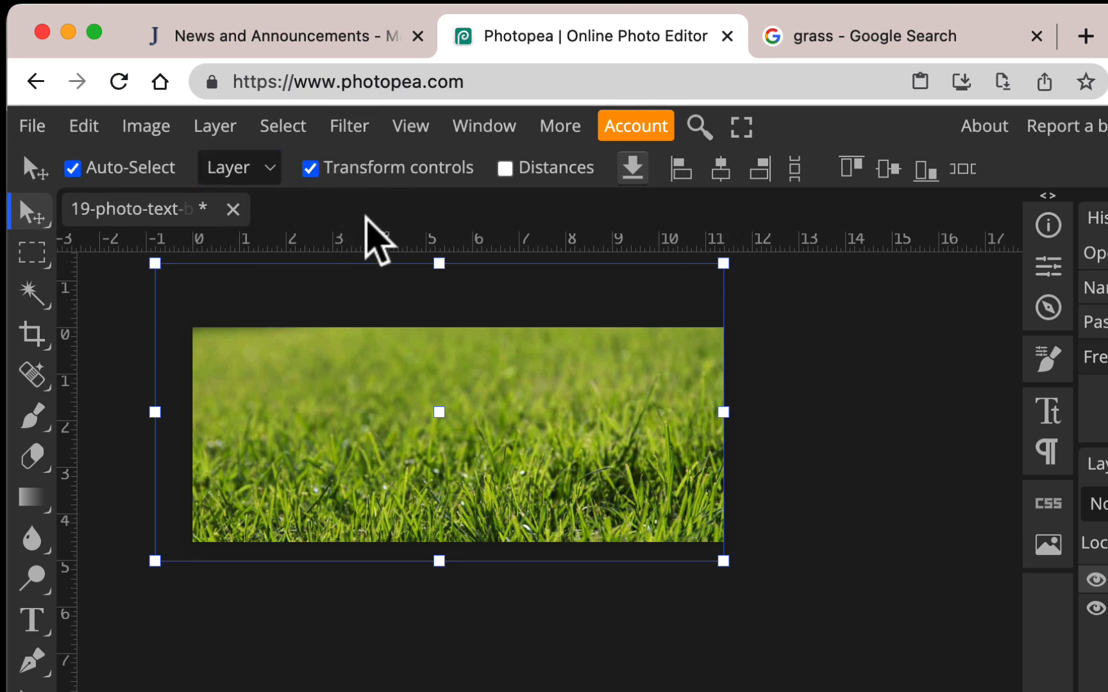
click(310, 169)
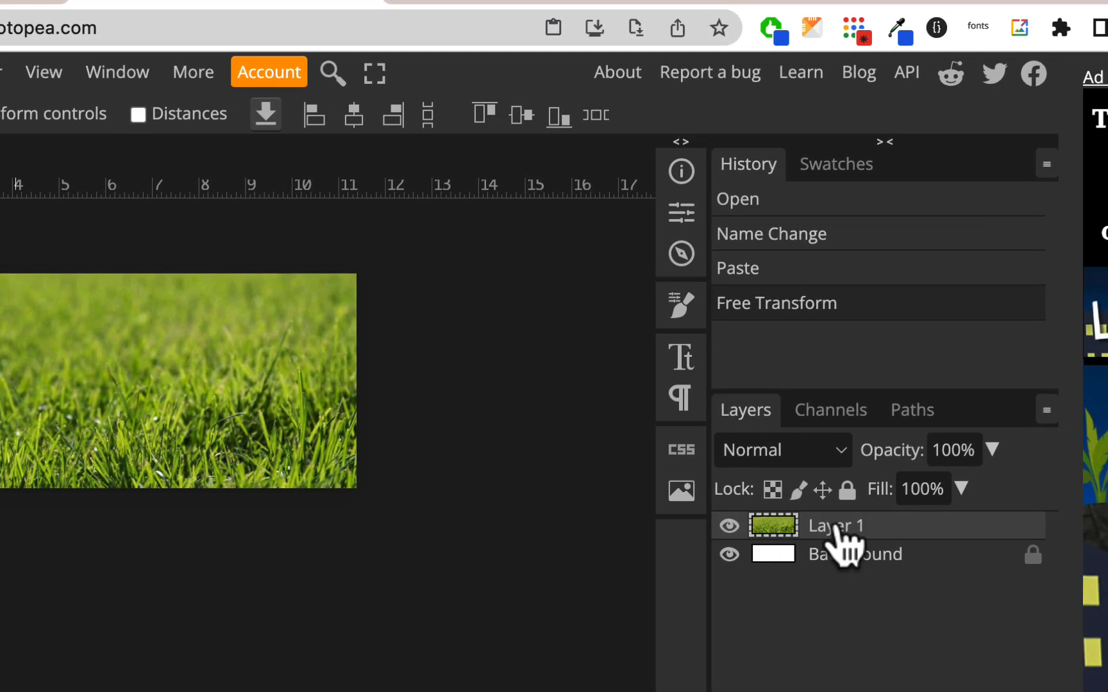
Step: Rename the pasted photo's layer to "grass"
double_click(835, 527)
text(grass)
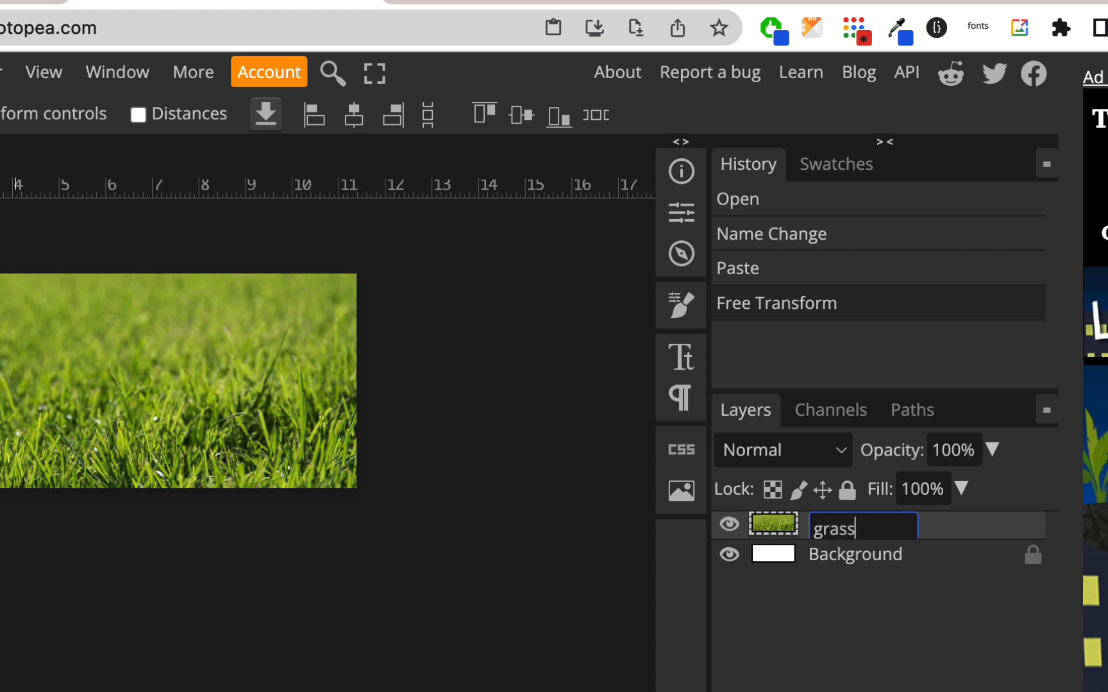
key(Return)
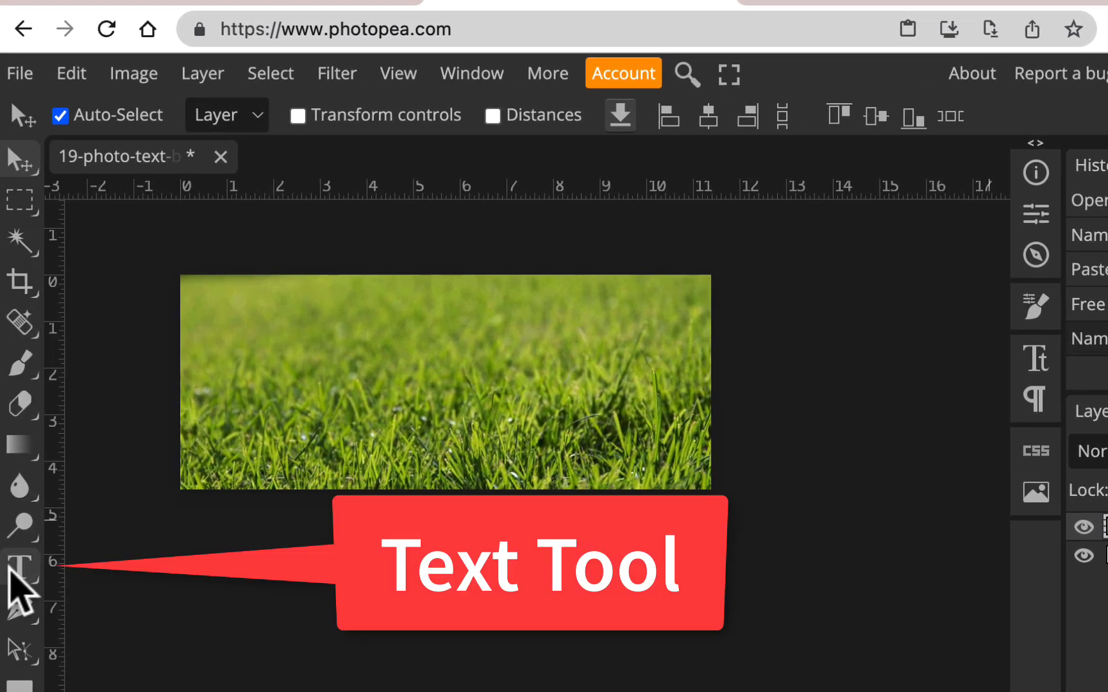
Step: Add the text "Baseball" over the grass in black Erica One Regular at 177 px
click(16, 568)
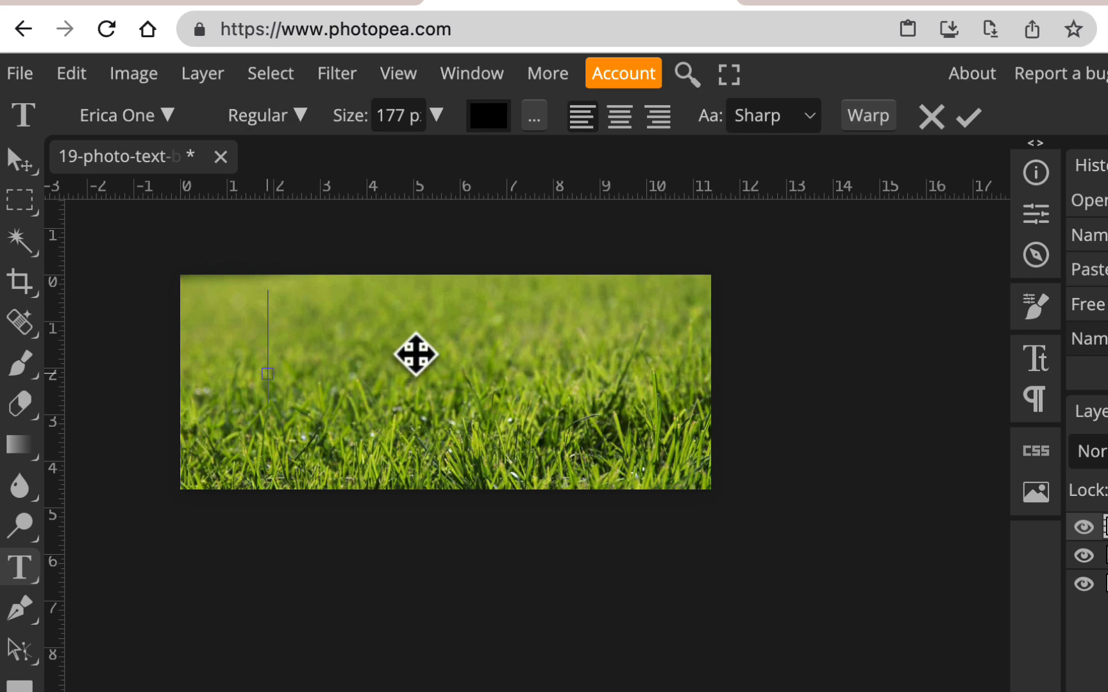
text(Baseh)
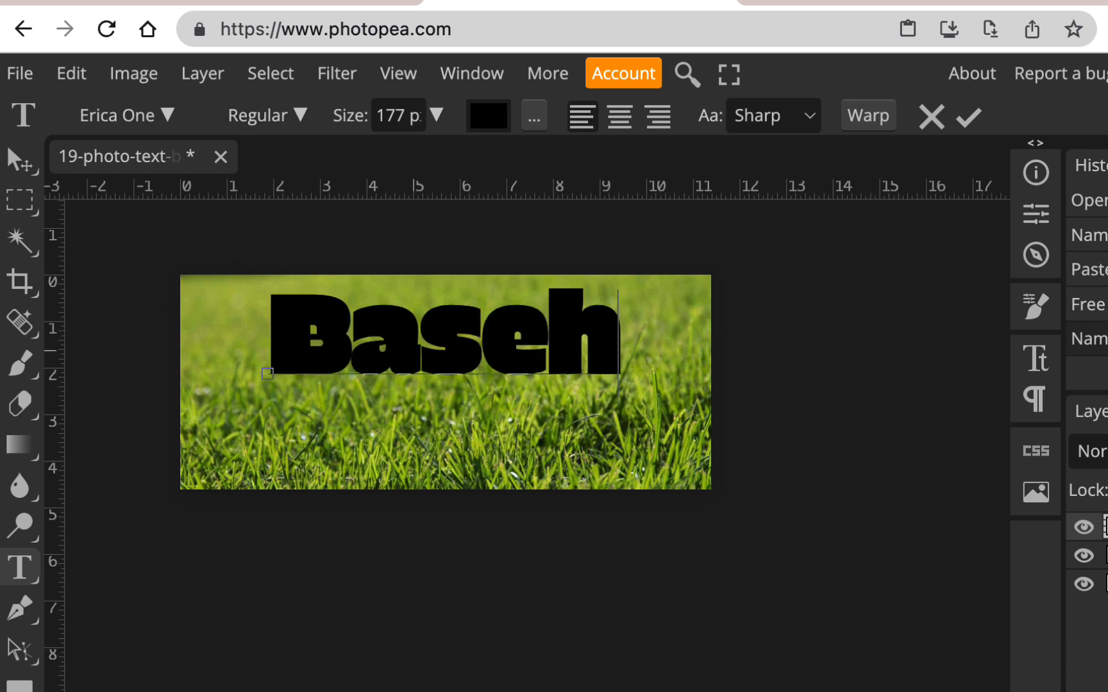
key(BackSpace)
text(bal)
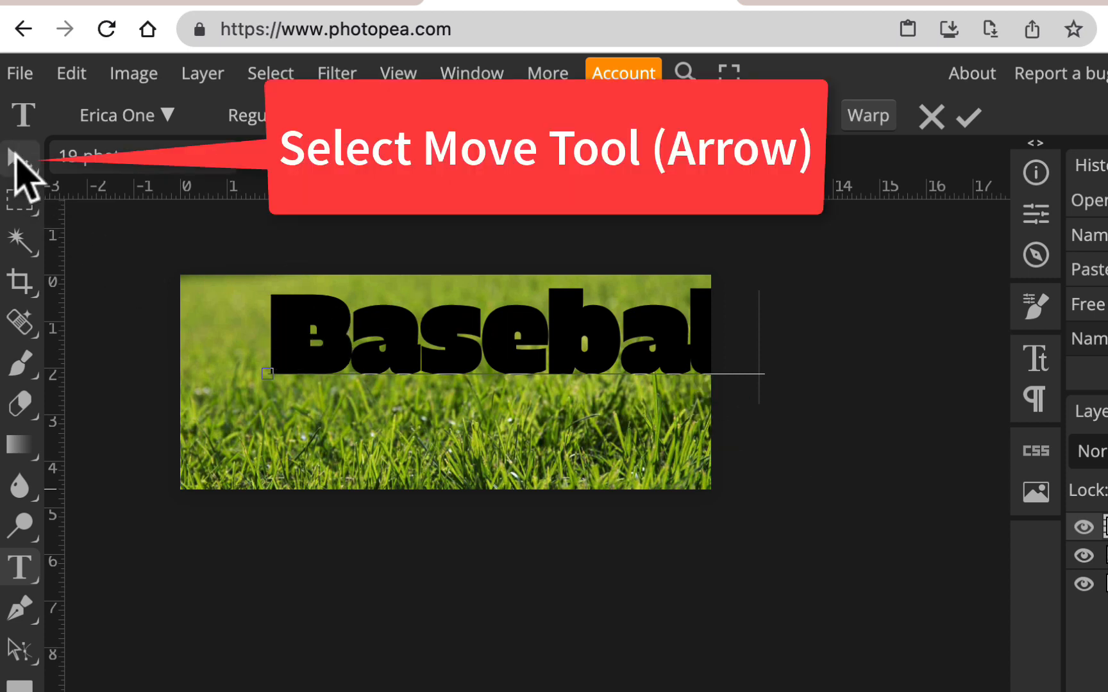
Step: Move the Baseball text to the middle of the banner and turn on Transform controls
click(18, 161)
drag(437, 329, 384, 372)
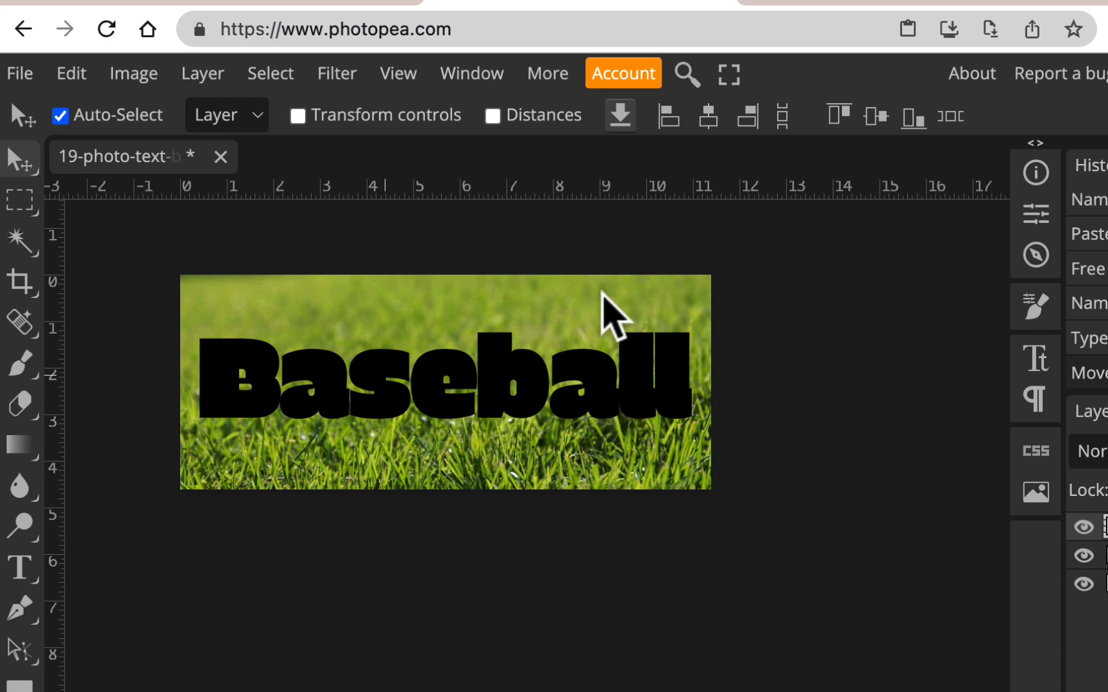
click(297, 115)
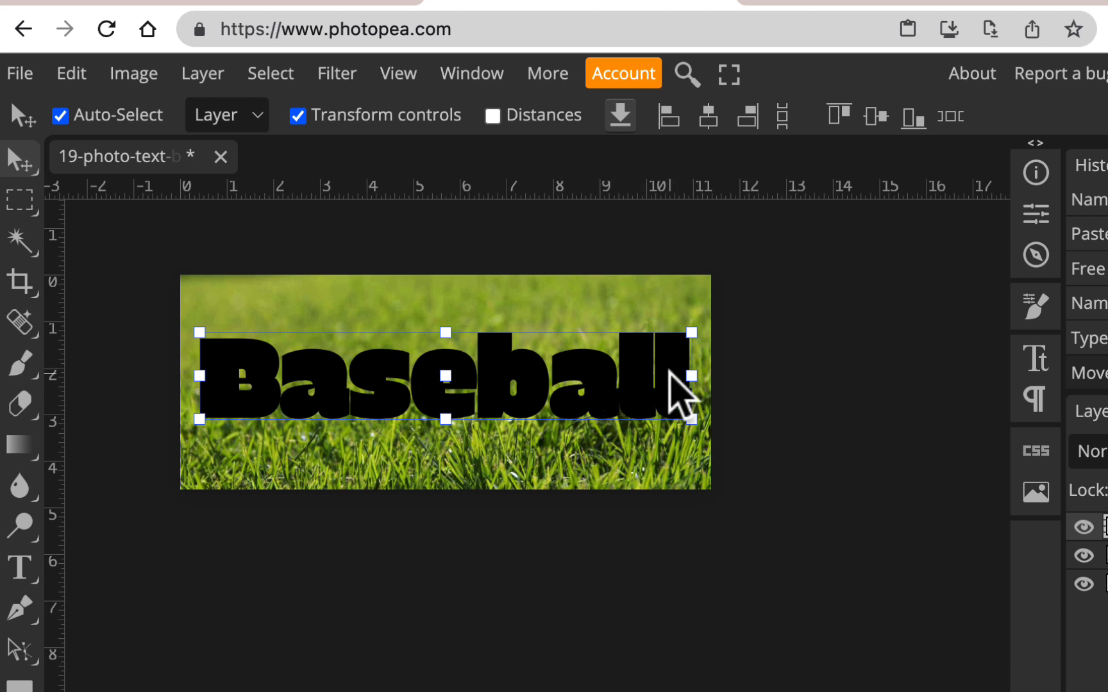
Step: Try the GreatLakesNF font on the Baseball text
click(1040, 365)
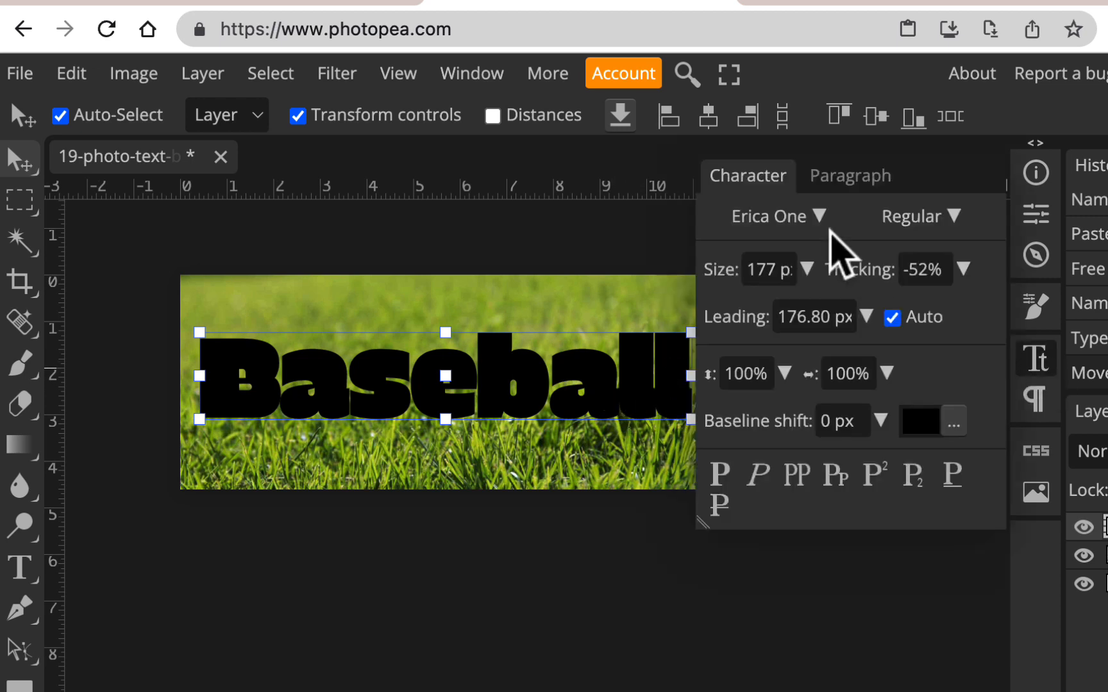
click(821, 220)
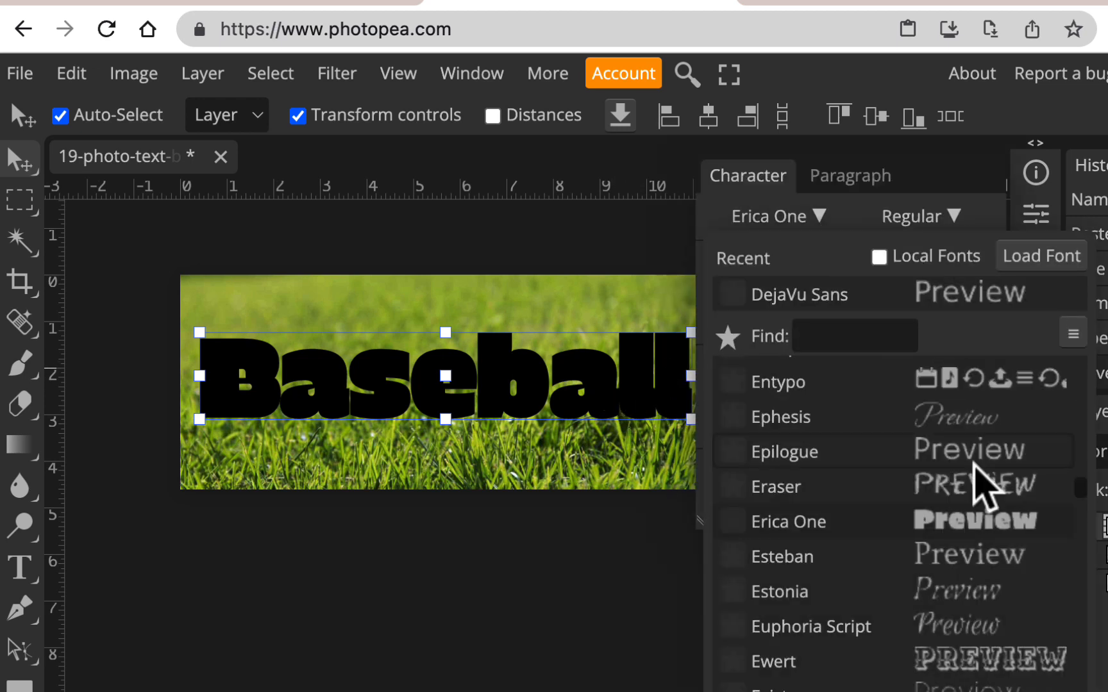
scroll(1013, 558, down, 2)
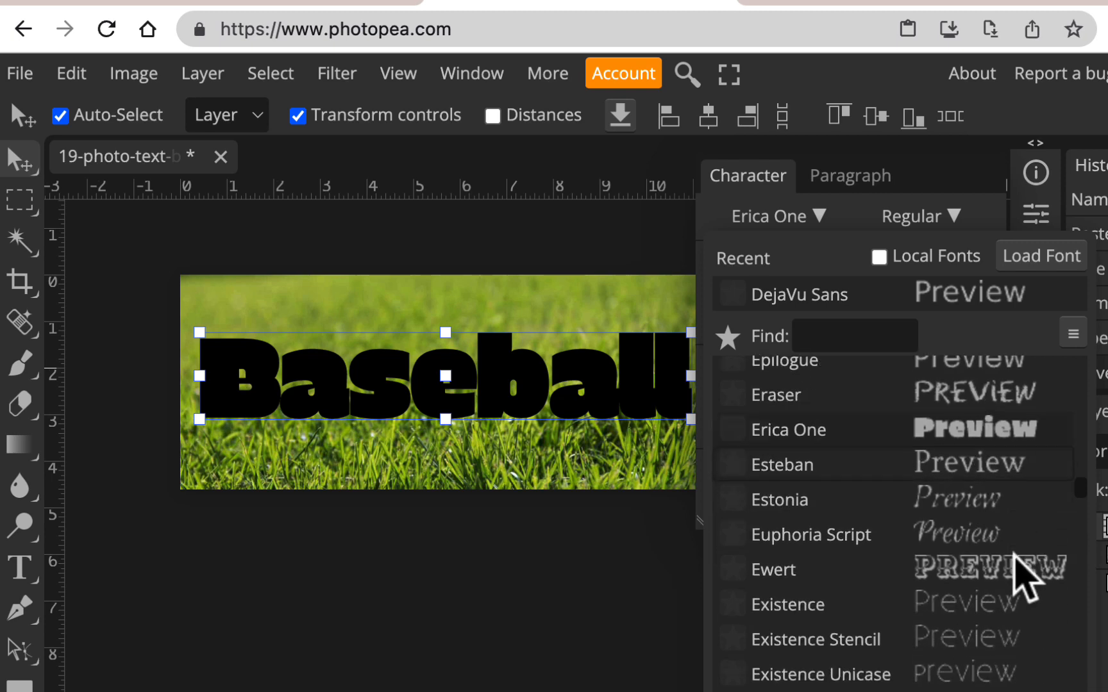
scroll(1015, 555, down, 20)
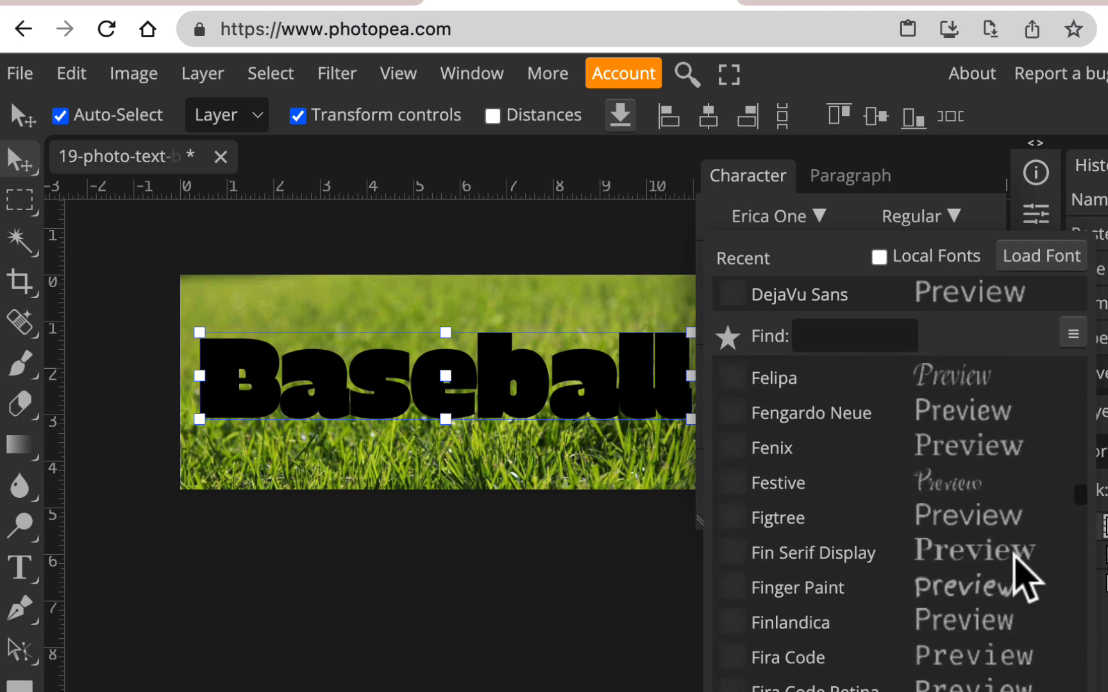
scroll(1014, 556, down, 12)
scroll(1015, 557, up, 1)
scroll(1014, 557, down, 6)
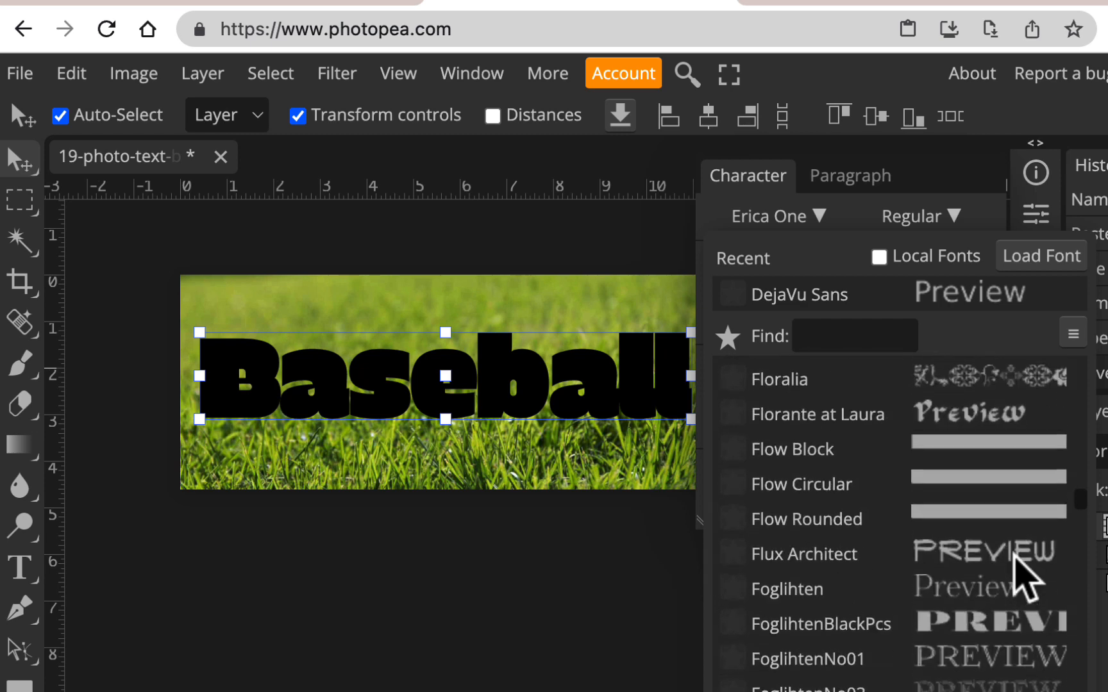
scroll(1014, 558, down, 5)
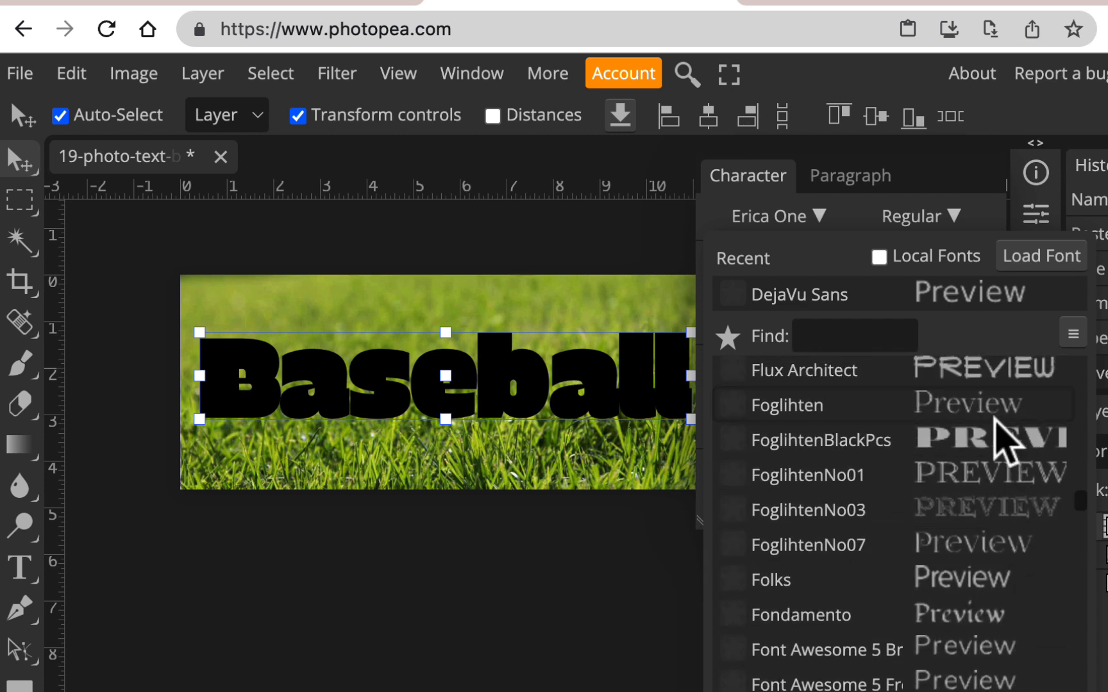
scroll(991, 454, down, 5)
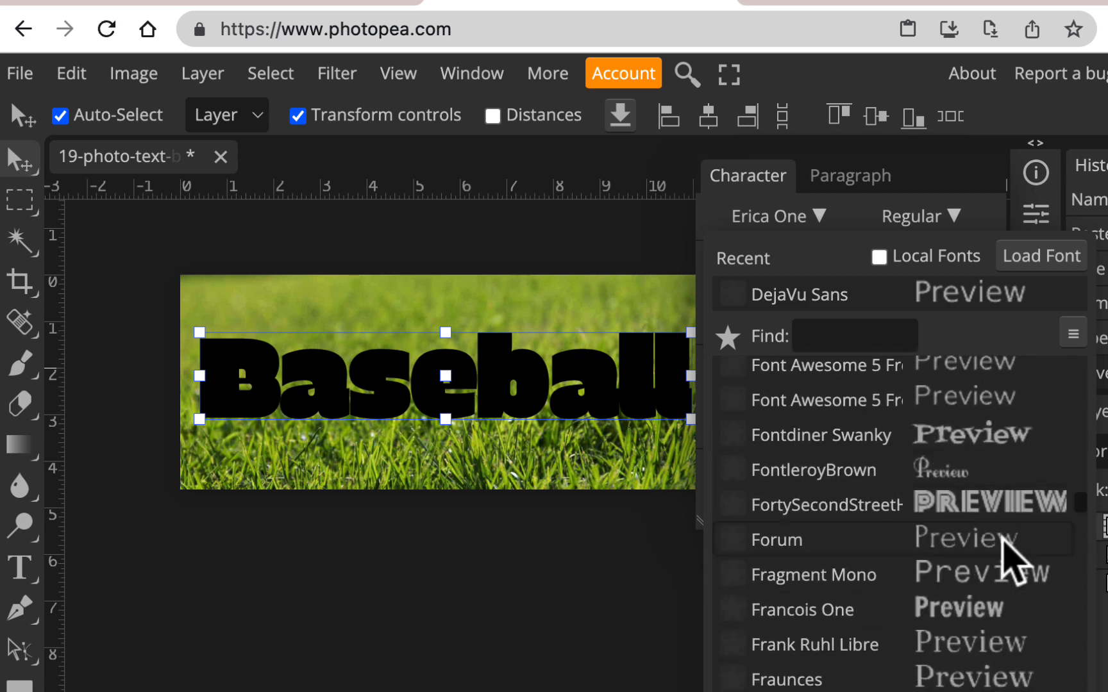
scroll(1003, 542, down, 20)
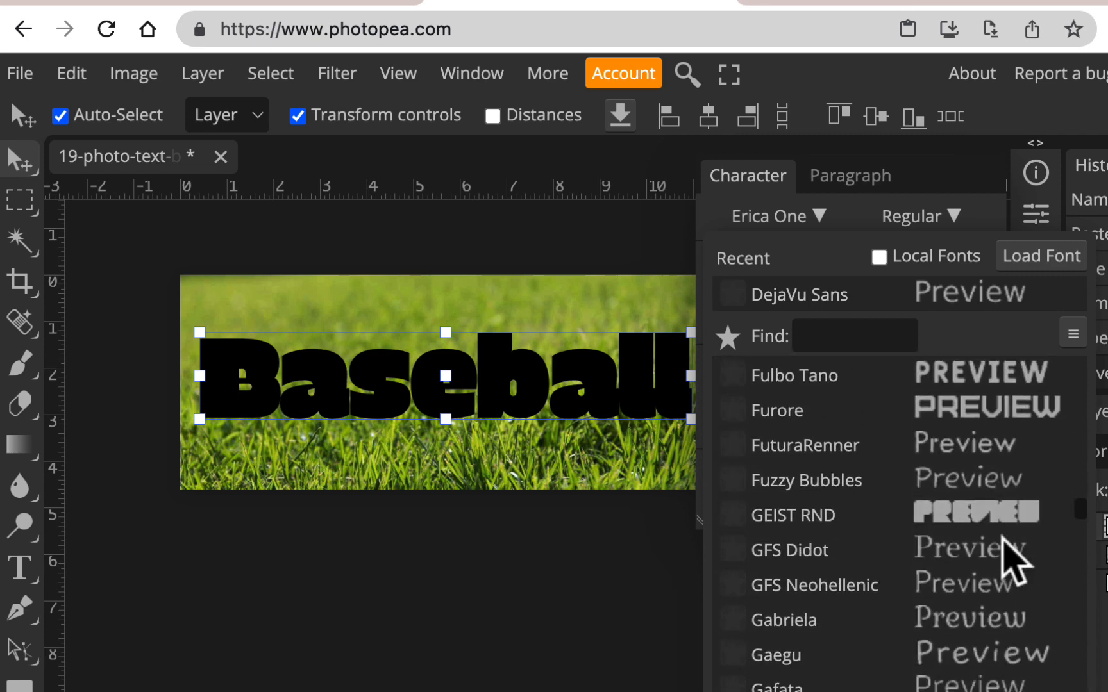
scroll(1013, 561, down, 1)
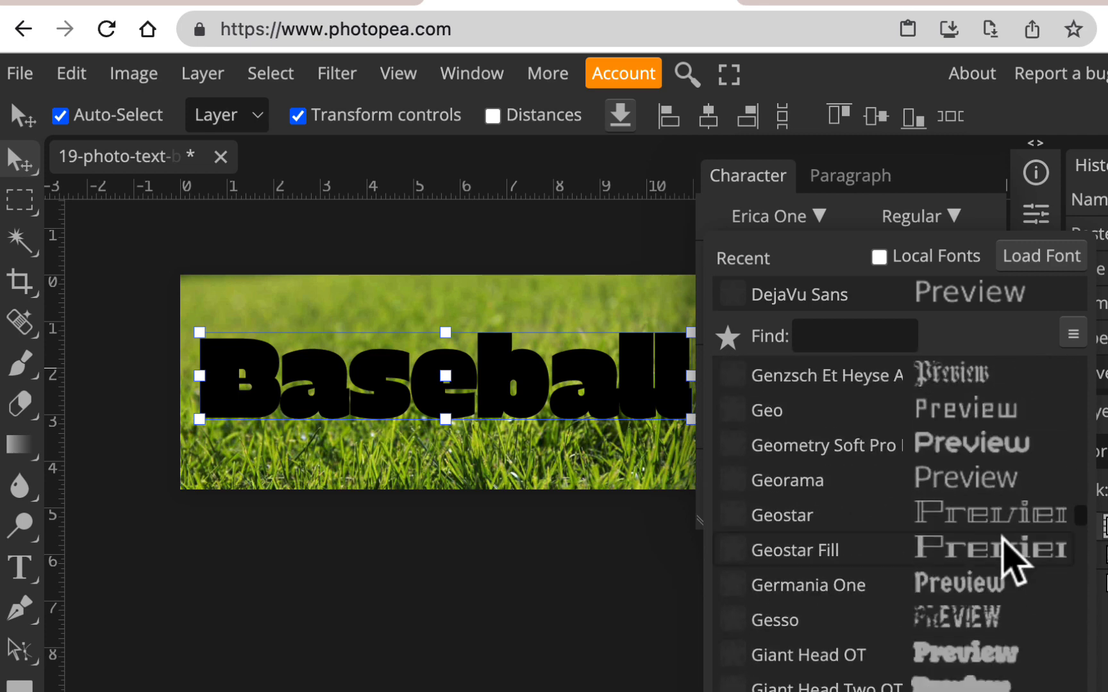
scroll(1013, 561, down, 2)
scroll(1013, 561, down, 15)
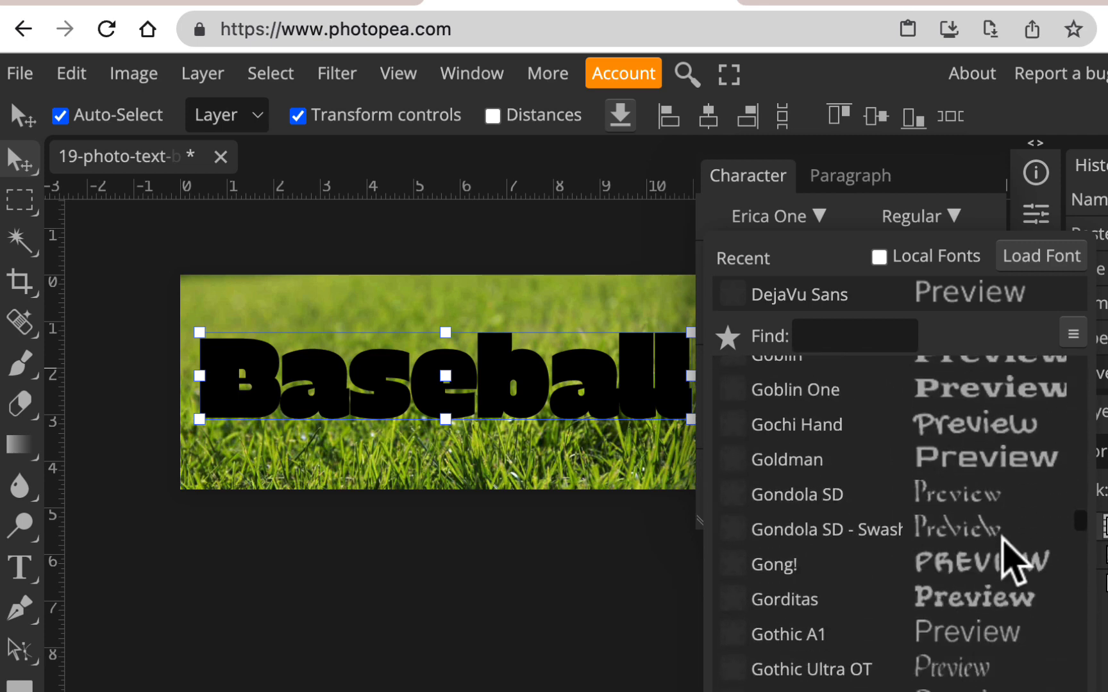
scroll(1013, 561, down, 20)
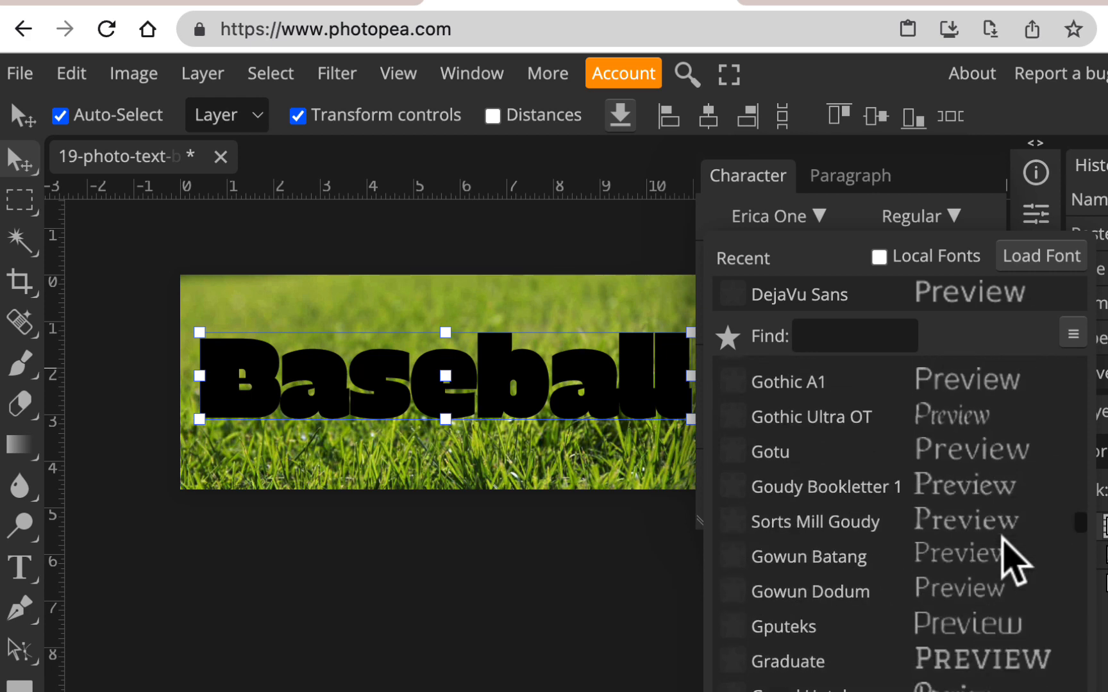
scroll(1013, 561, up, 4)
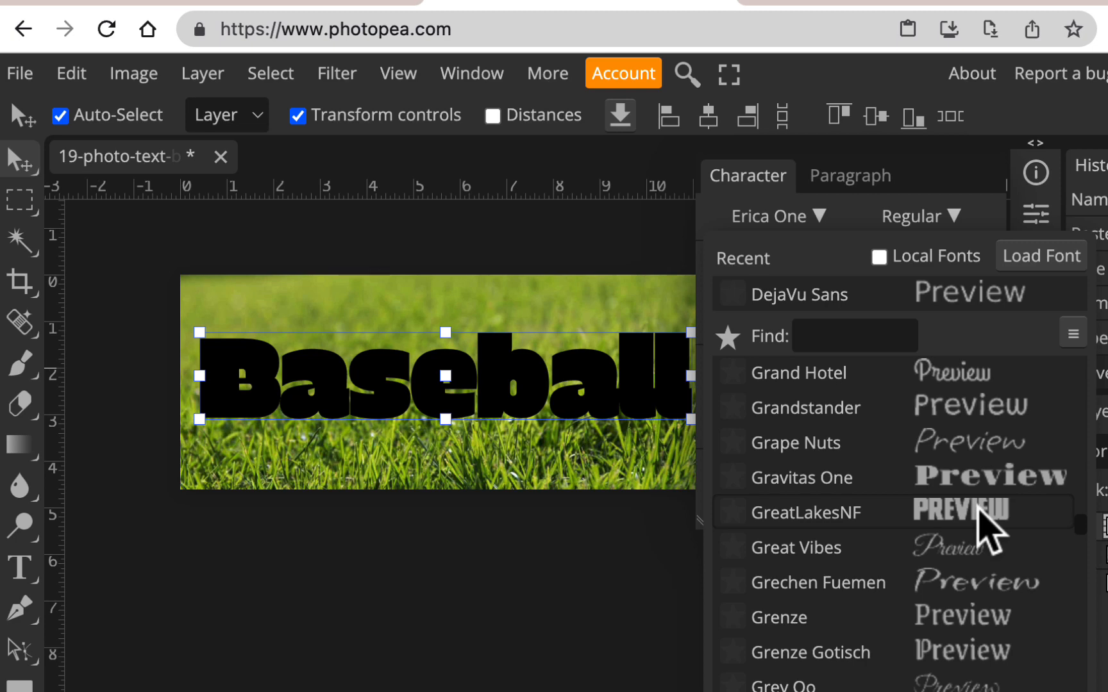
click(977, 510)
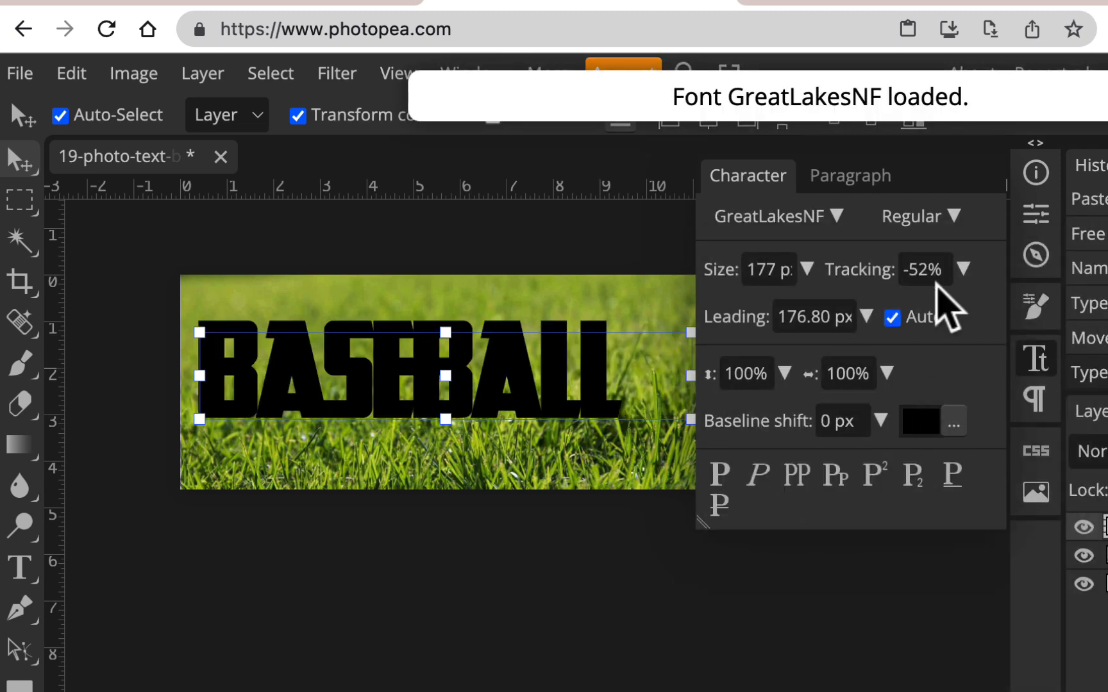
Step: Set the Baseball text's font to Hanalei Fill and apply bold
click(839, 216)
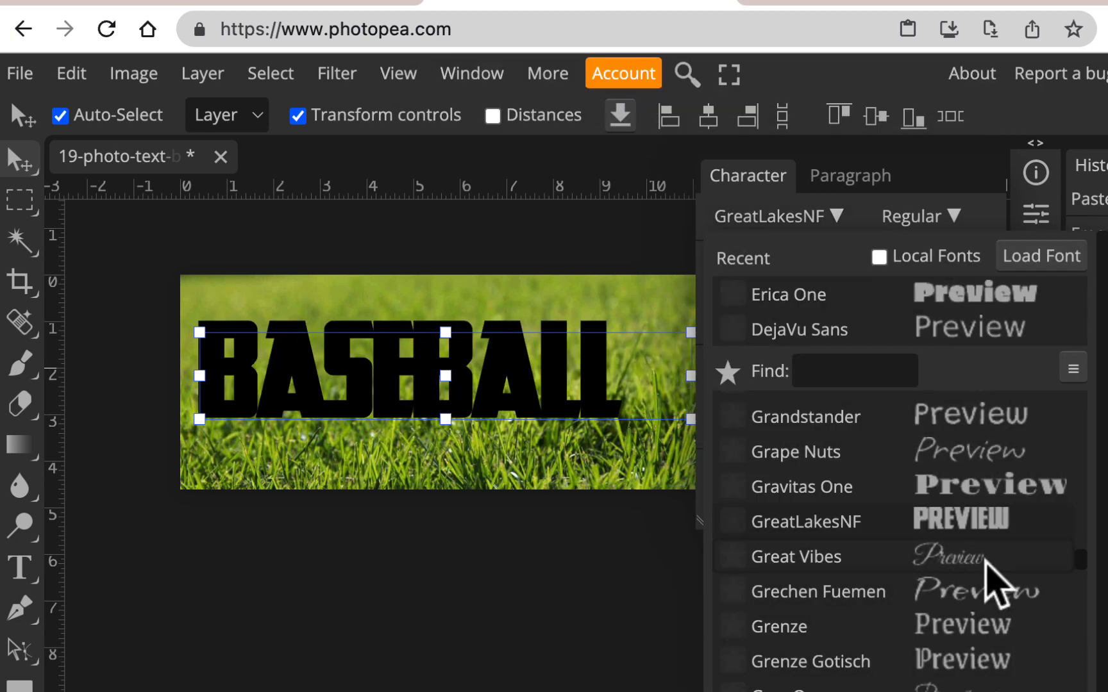
scroll(985, 562, down, 10)
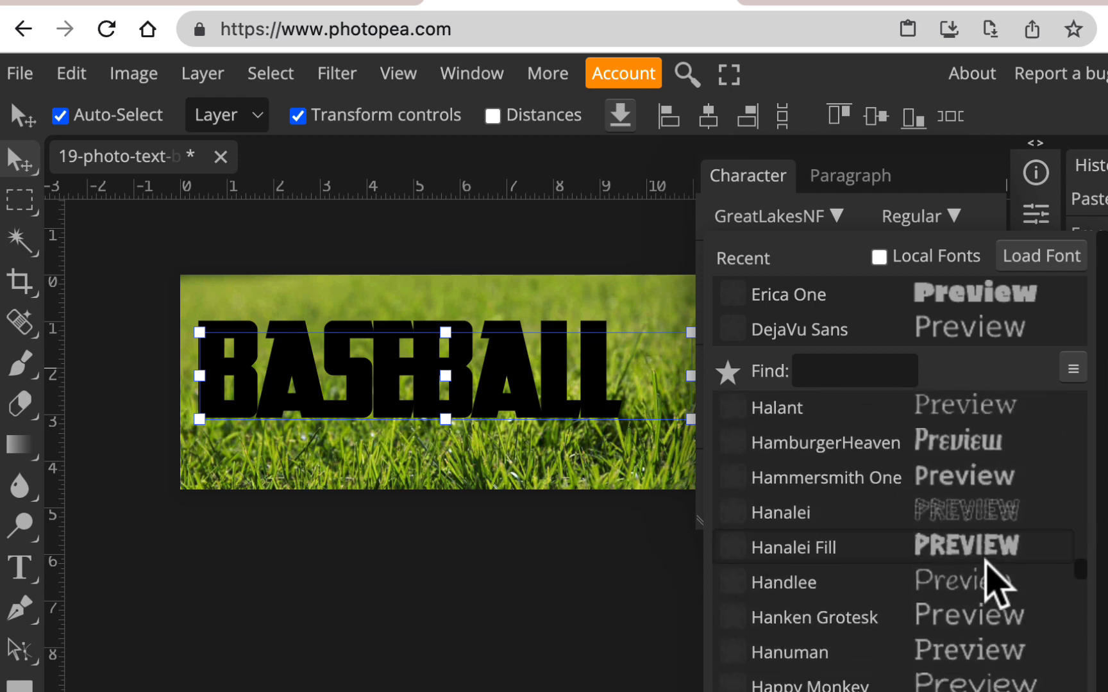
scroll(984, 574, down, 2)
scroll(984, 520, up, 2)
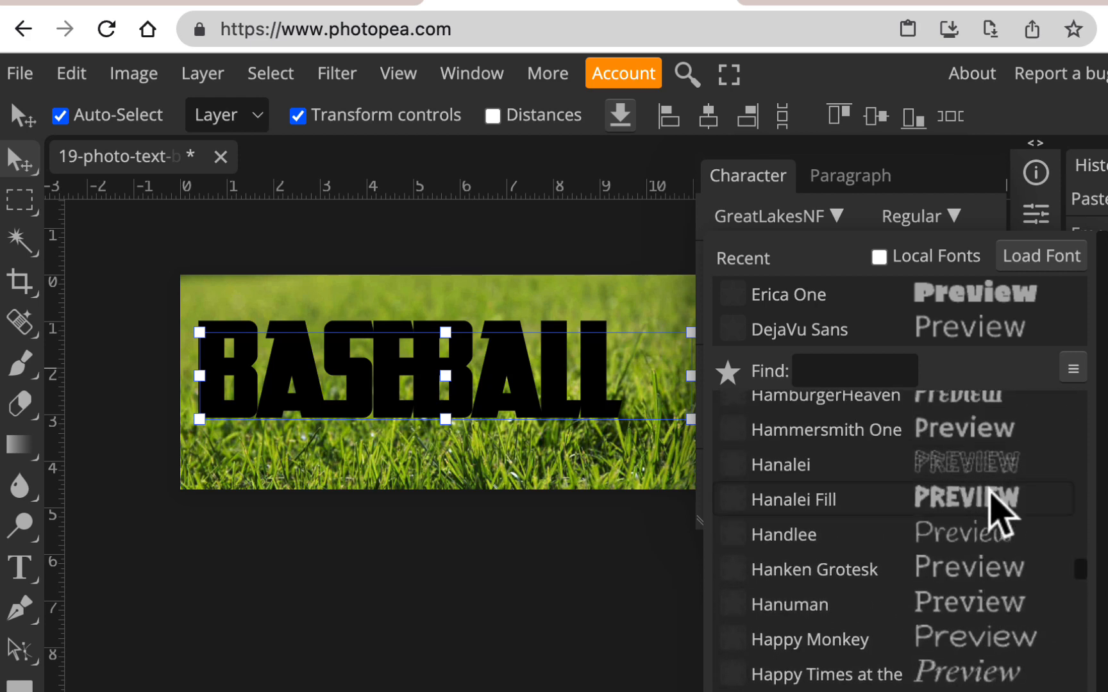
click(989, 497)
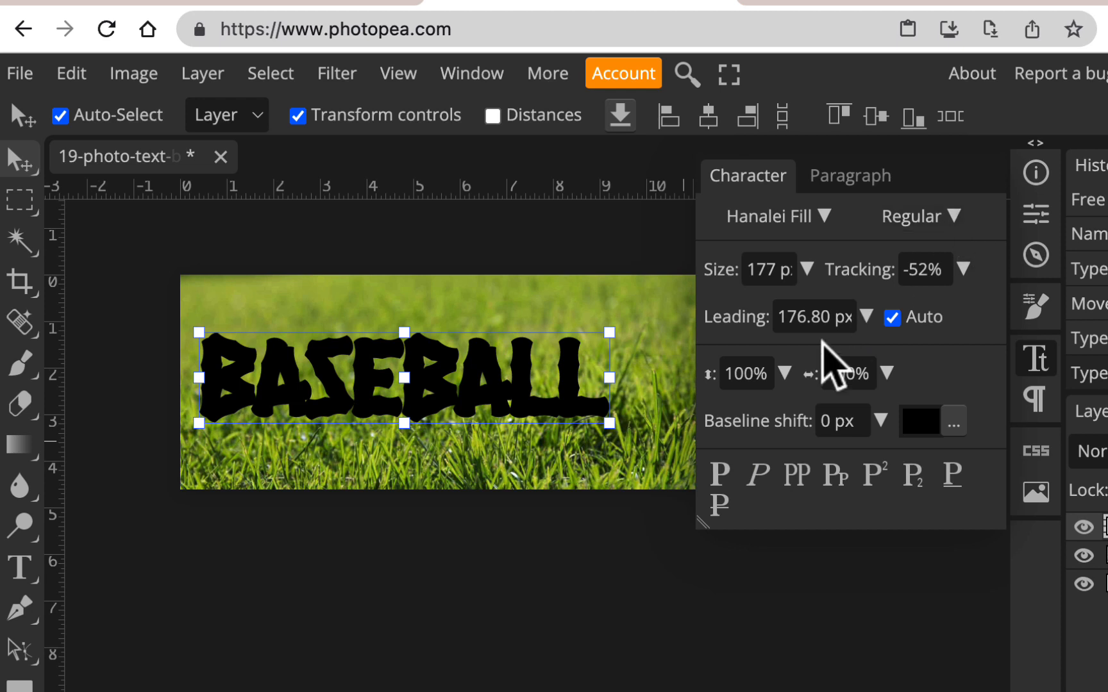
click(721, 474)
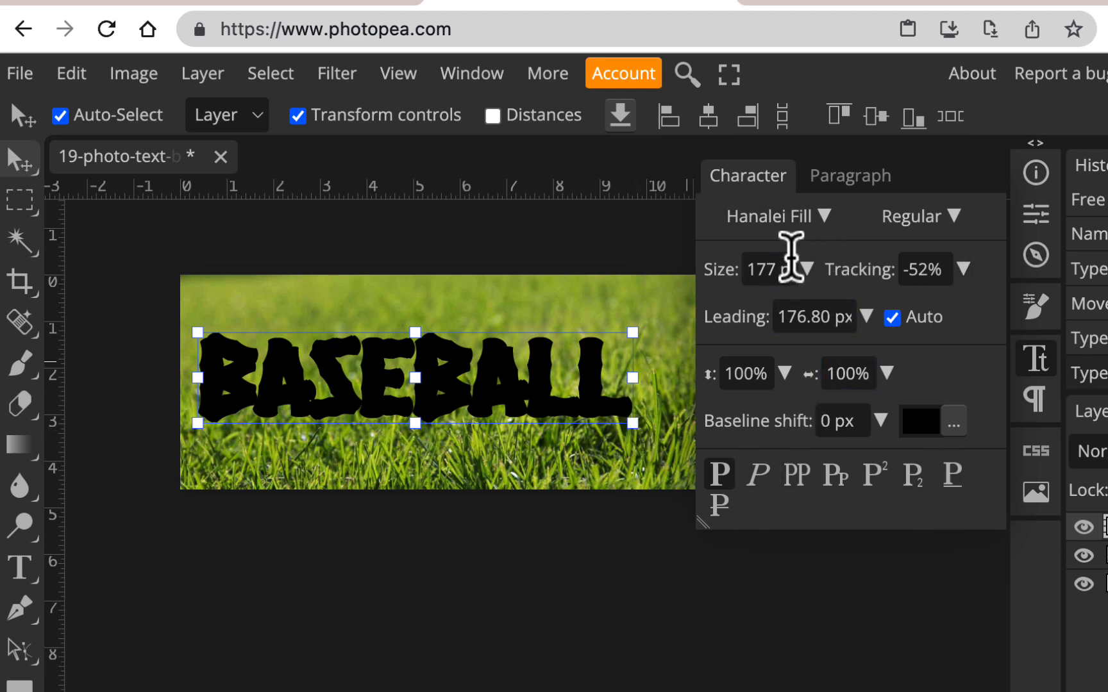
Step: Enlarge the Baseball text proportionally to 115.48% and move it down to the vertical middle of the banner
click(807, 267)
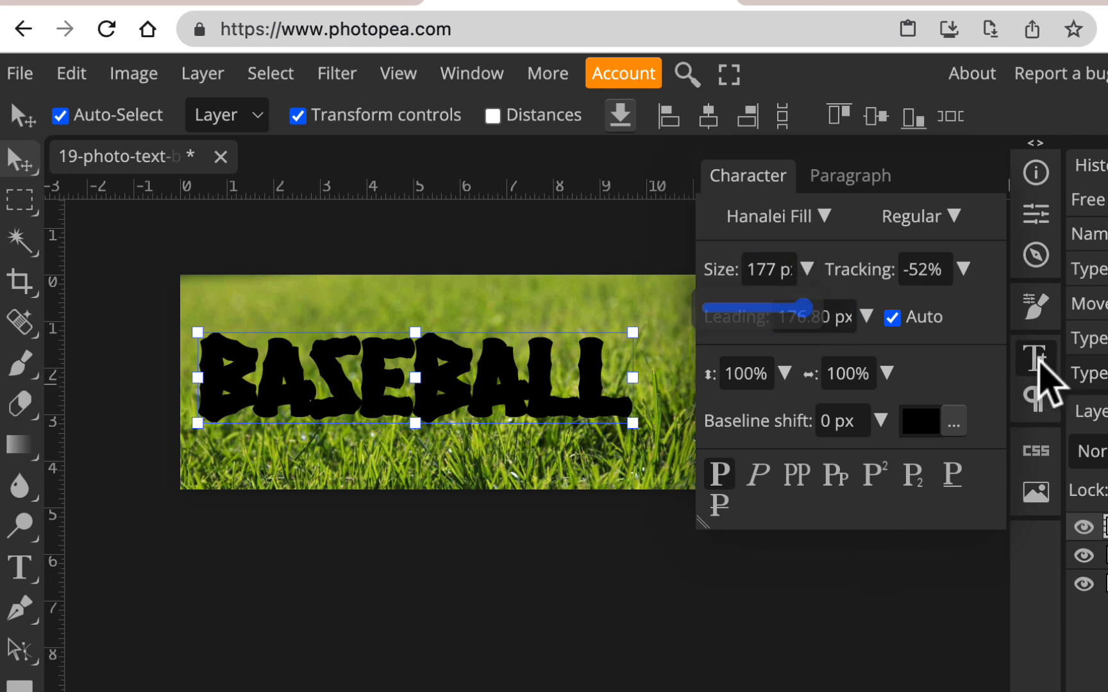
click(1047, 365)
drag(633, 332, 700, 318)
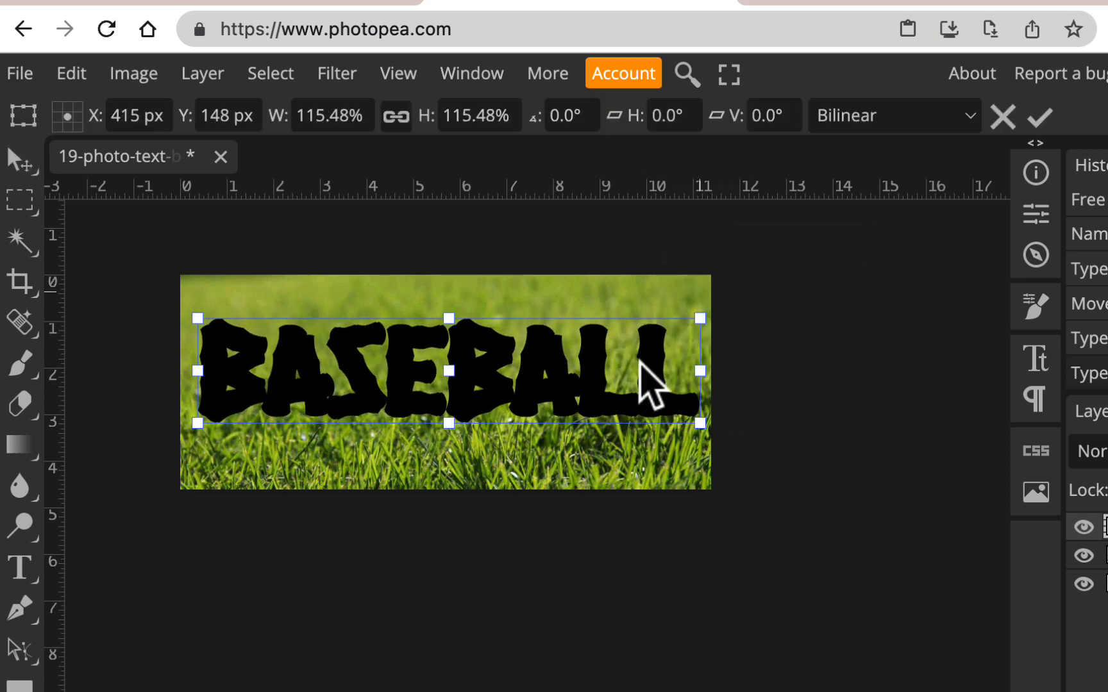
mouse_move(639, 359)
mouse_down()
mouse_move(621, 370)
mouse_move(642, 377)
mouse_up()
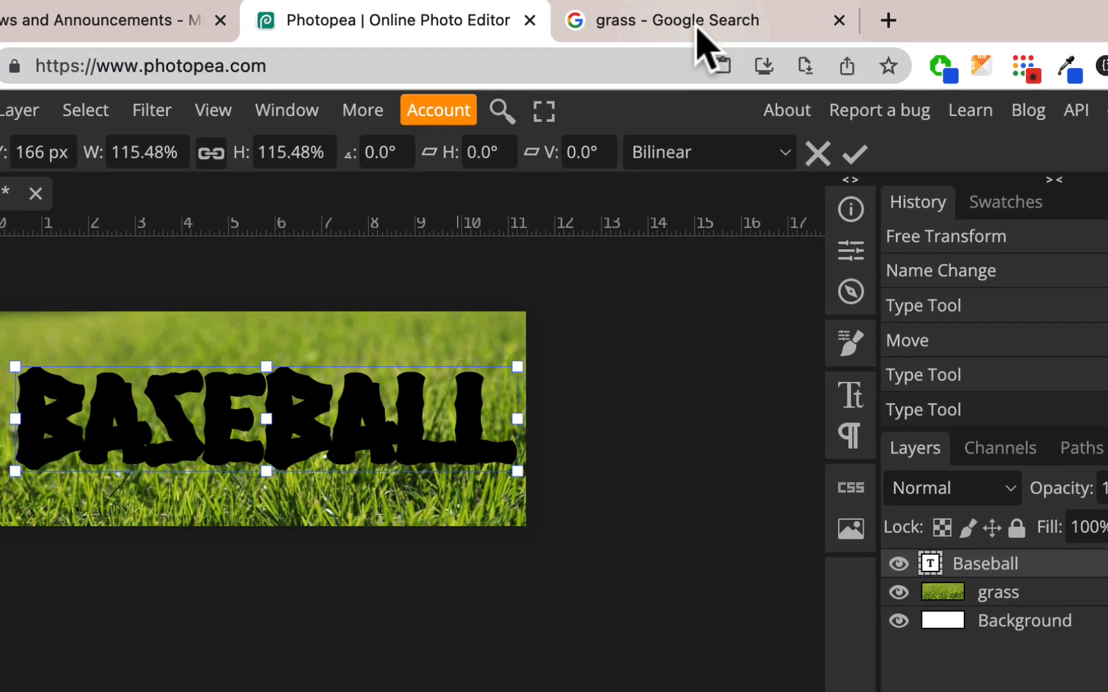
Step: Switch to the Google image search and search for "baseball"
click(704, 37)
click(124, 123)
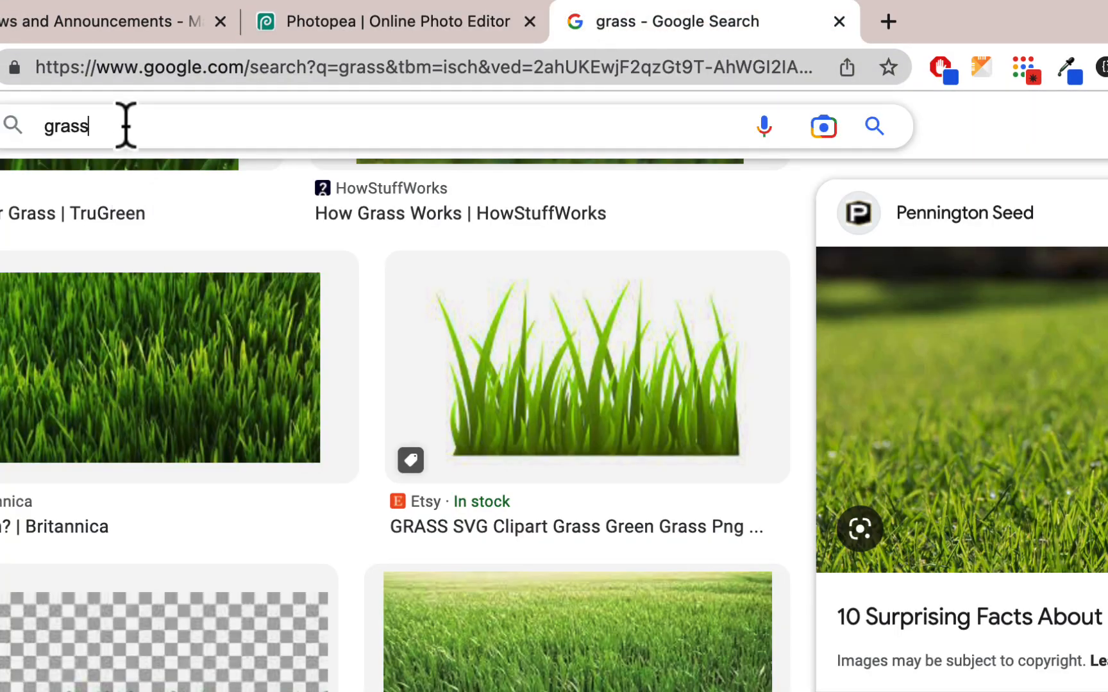
key(super+a)
text(baseball)
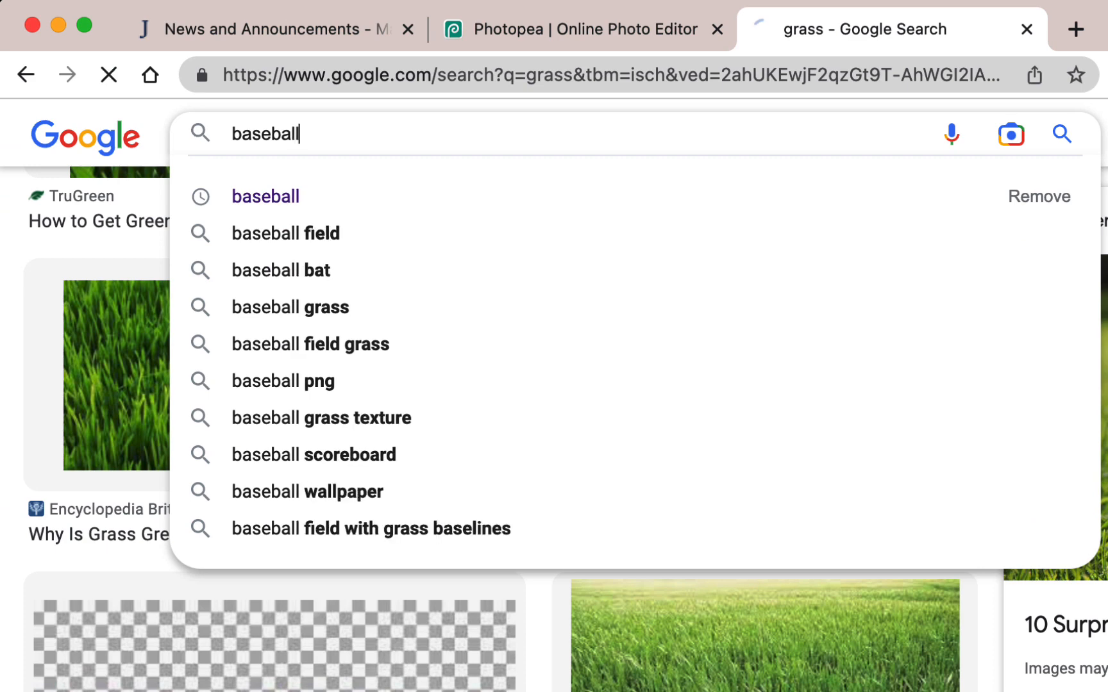
key(Return)
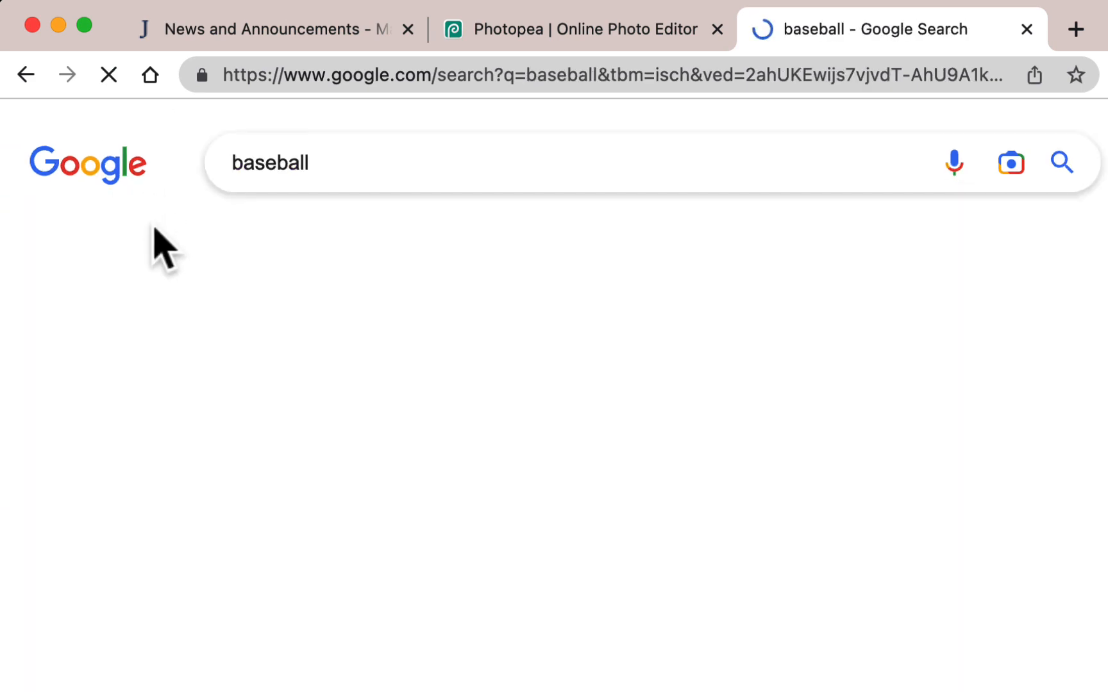
Step: Open the Britannica photo of an old baseball with a wooden bat from the results and copy the image
scroll(756, 465, down, 5)
scroll(753, 464, down, 3)
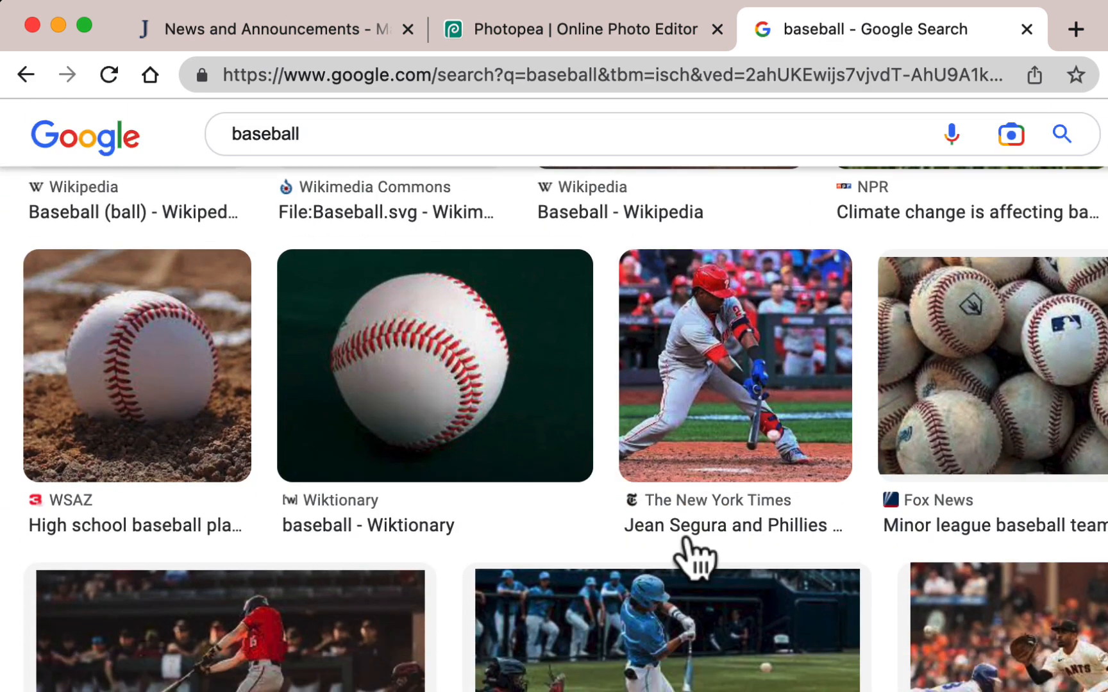
scroll(984, 594, down, 1)
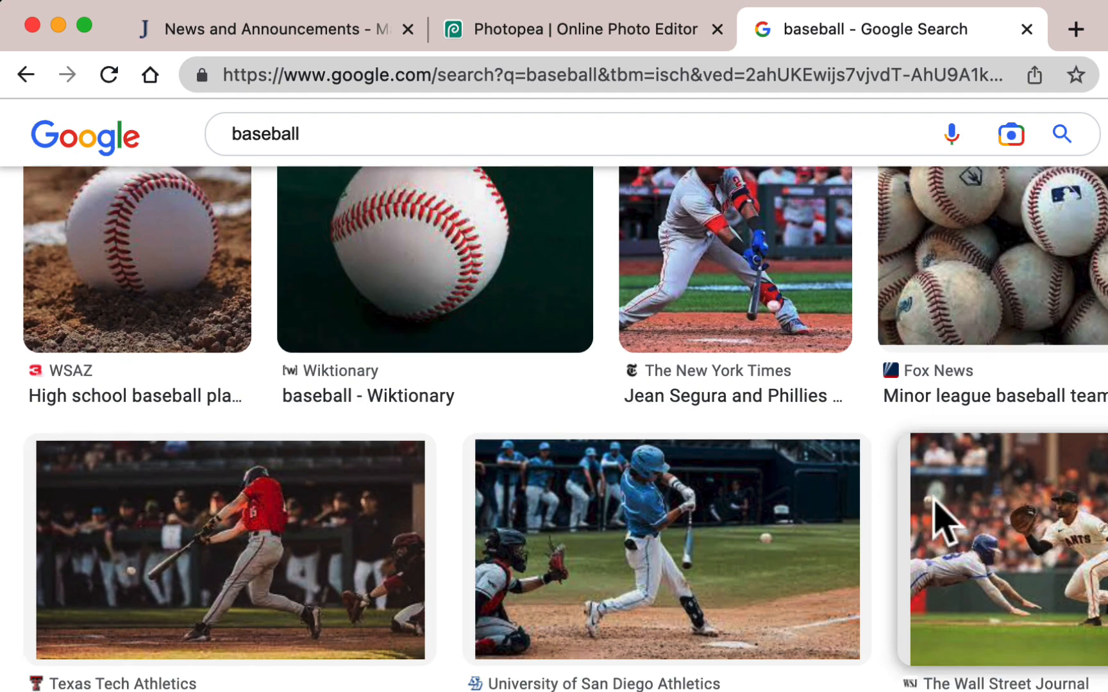
scroll(934, 520, up, 3)
scroll(667, 506, down, 1)
scroll(990, 436, down, 5)
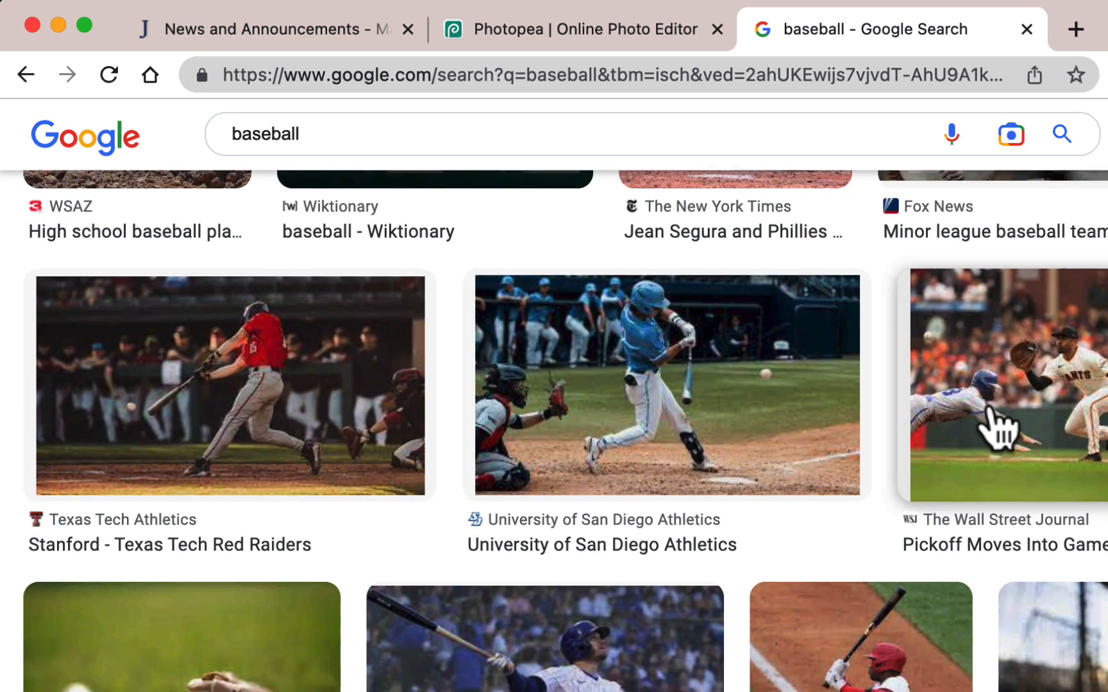
scroll(990, 427, up, 7)
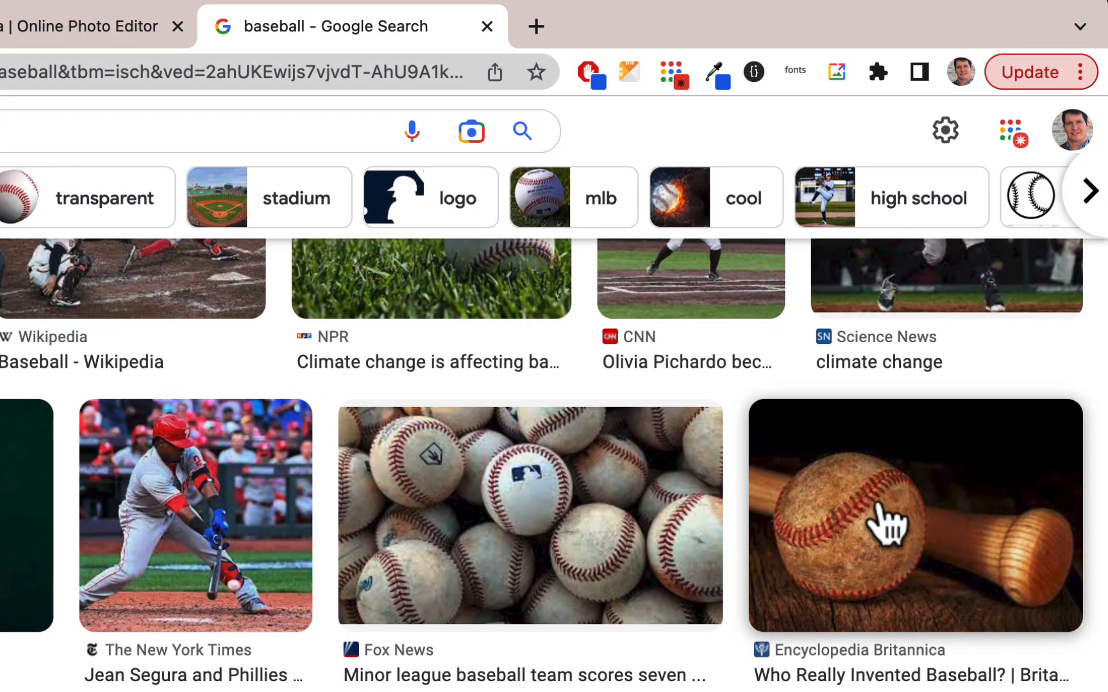
click(882, 516)
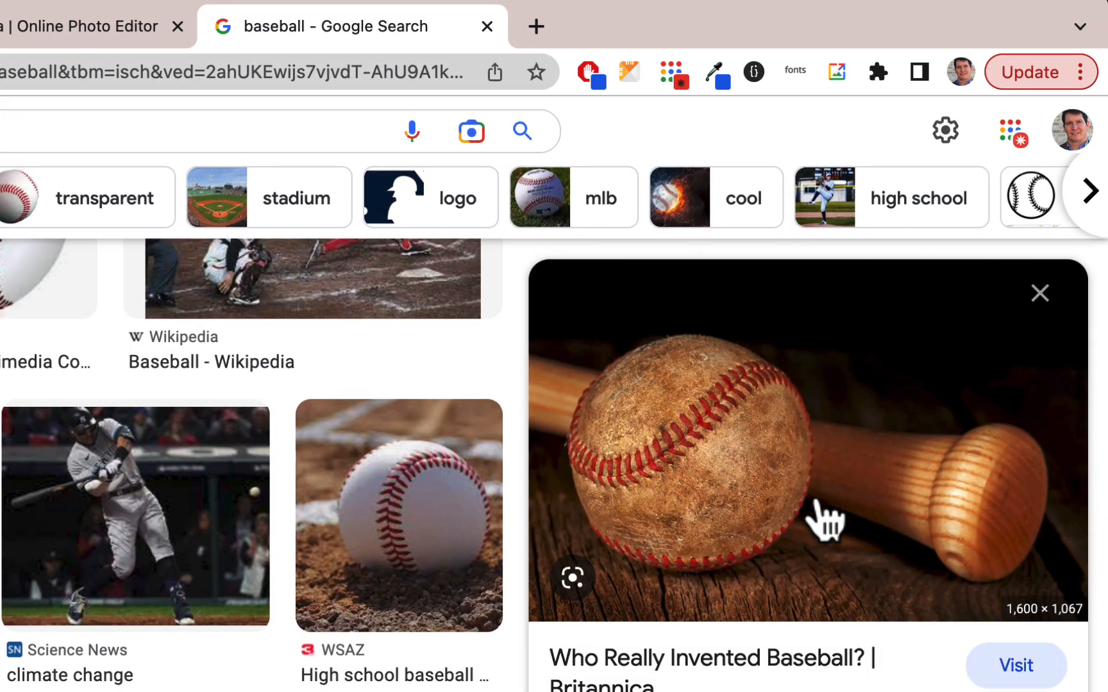
right_click(748, 439)
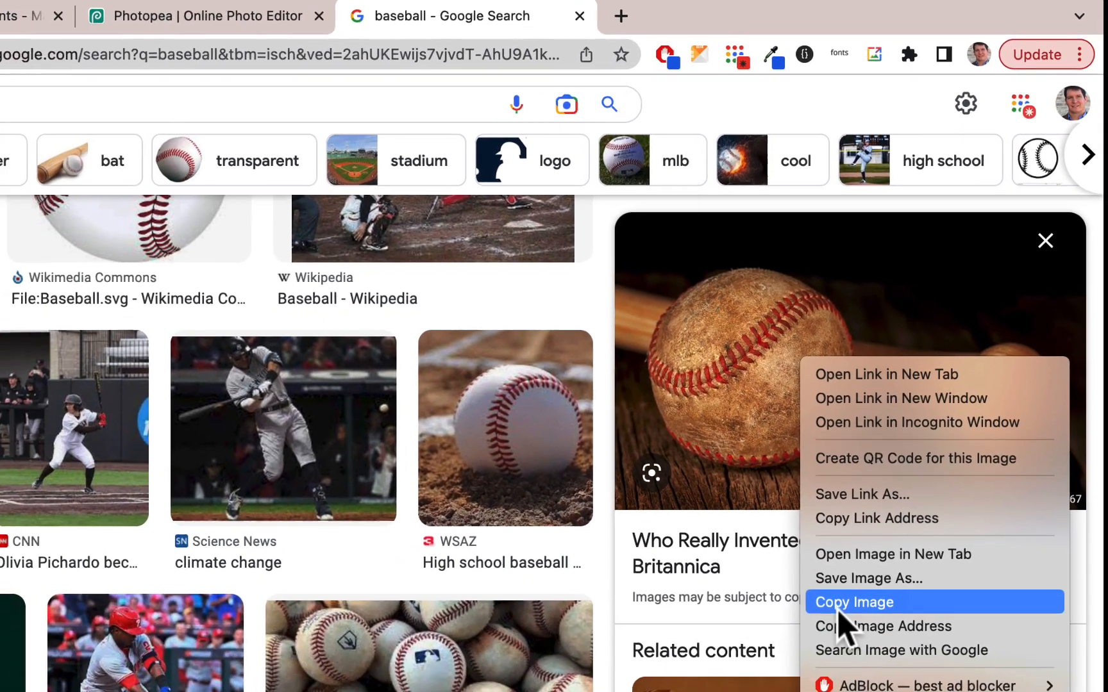
click(842, 606)
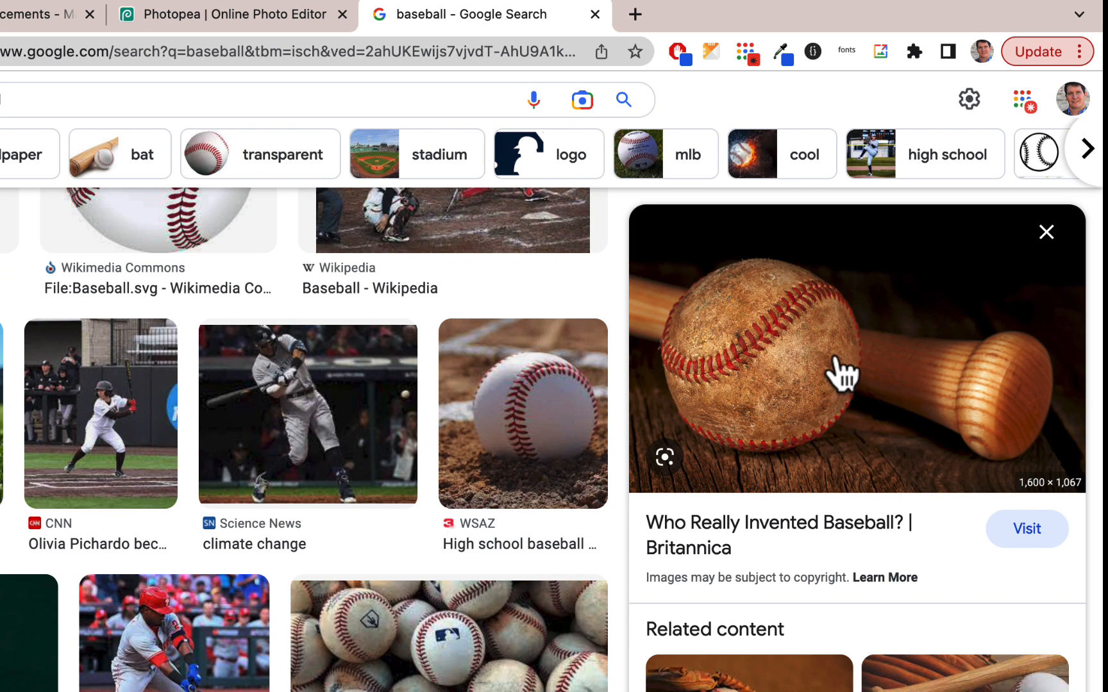
scroll(835, 359, down, 3)
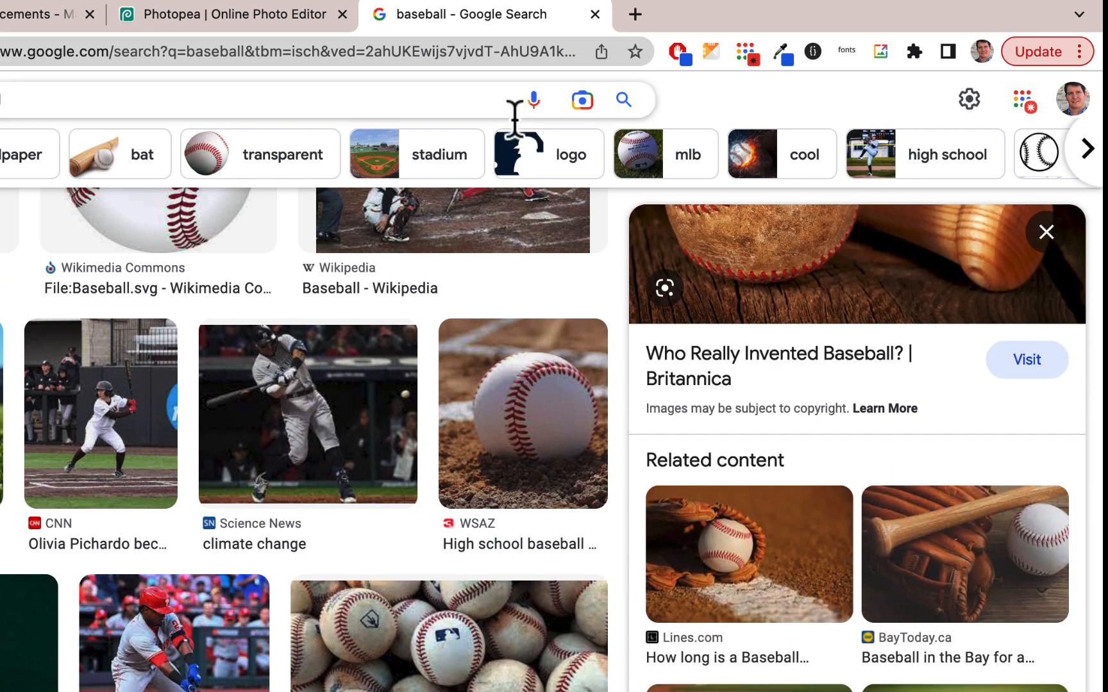
scroll(817, 386, up, 3)
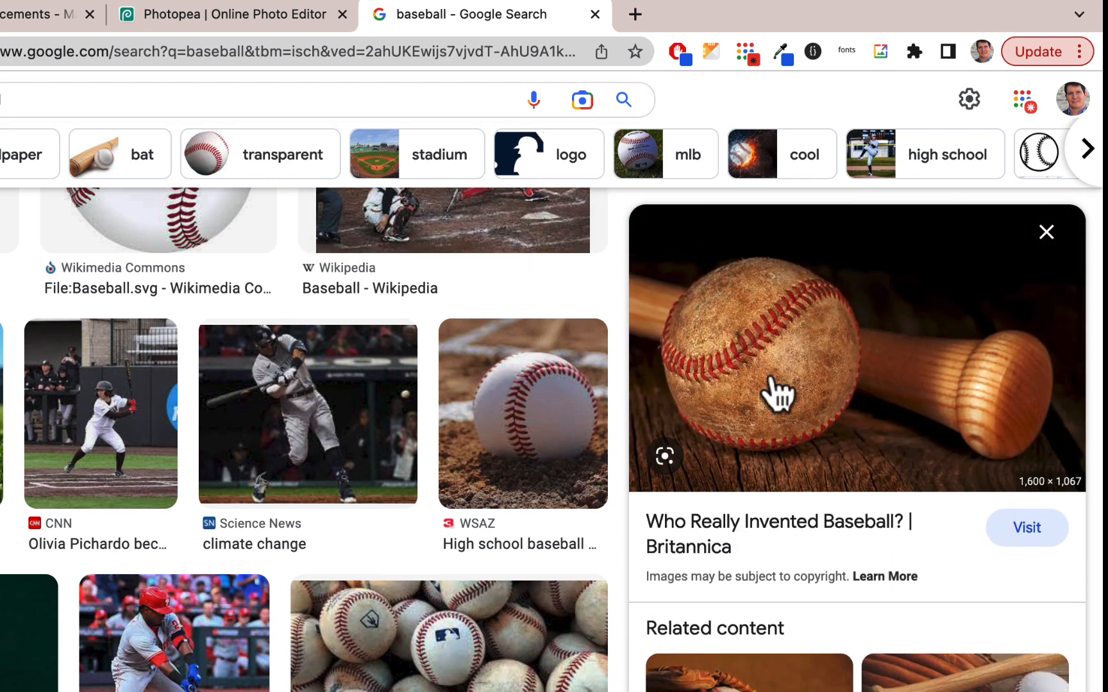
right_click(809, 315)
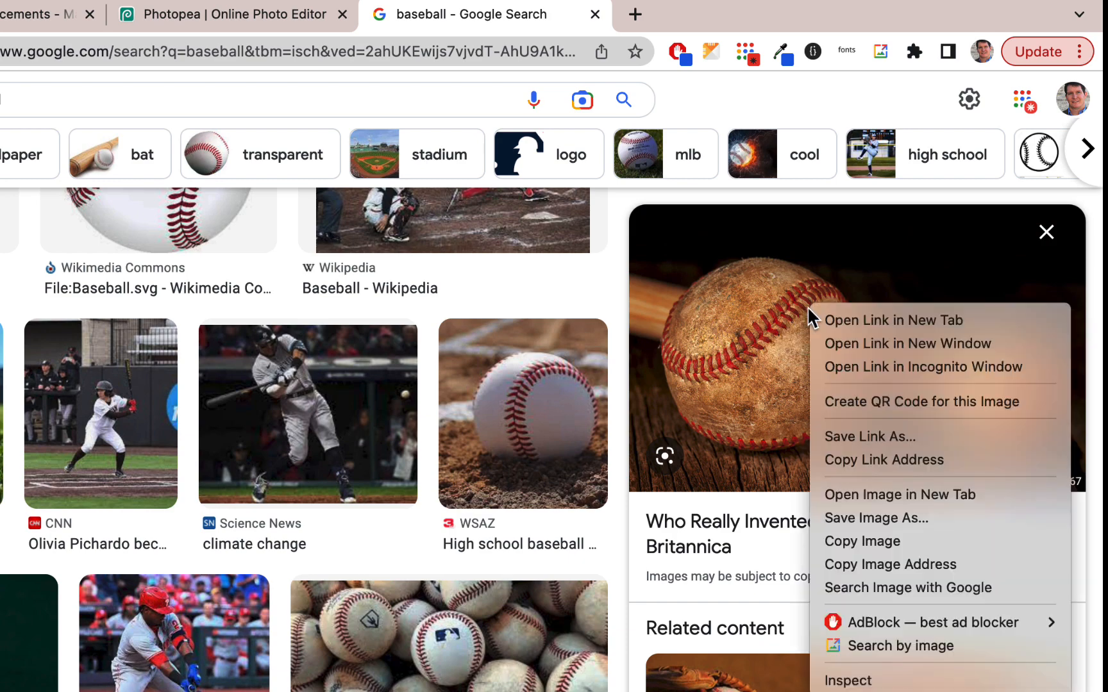
click(841, 439)
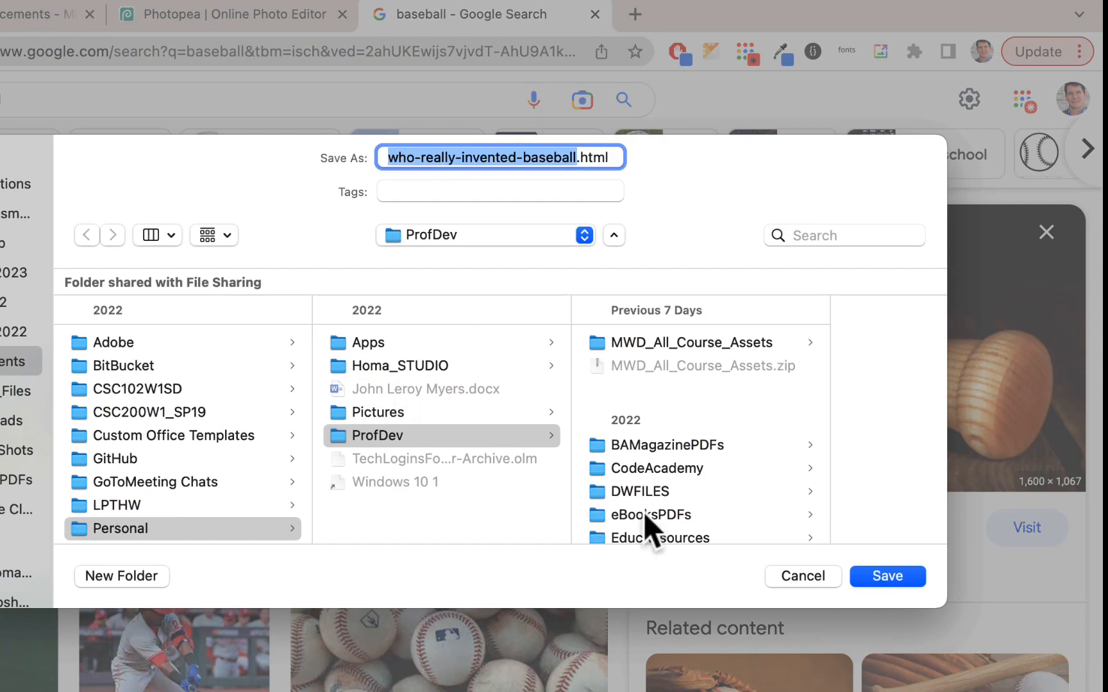
click(802, 576)
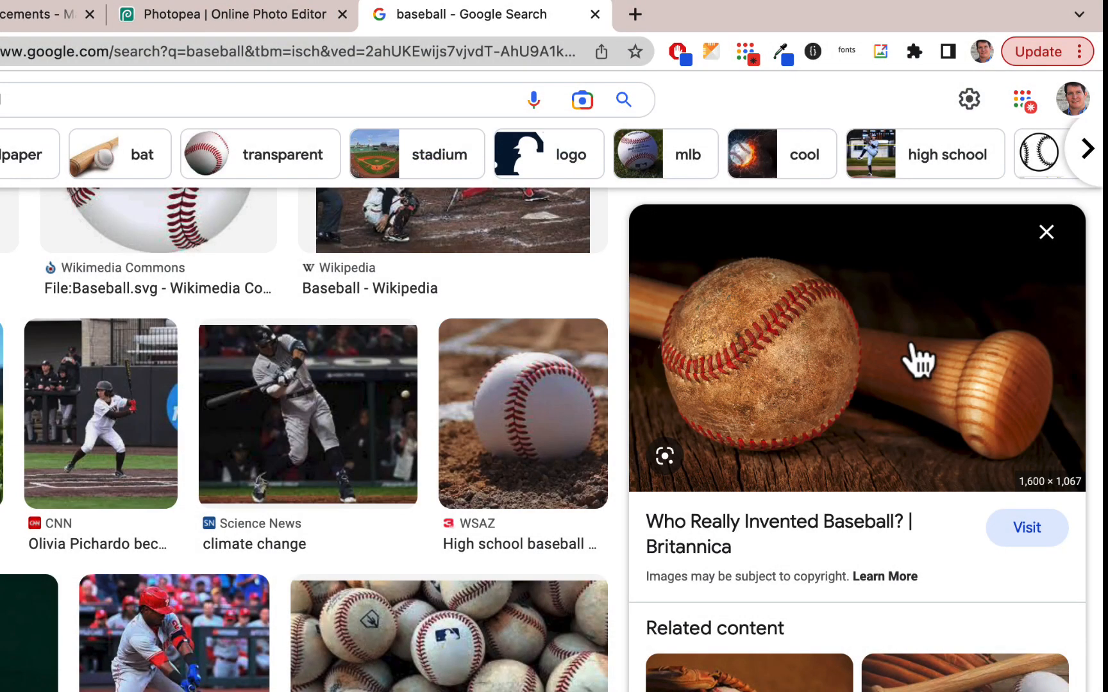
right_click(914, 339)
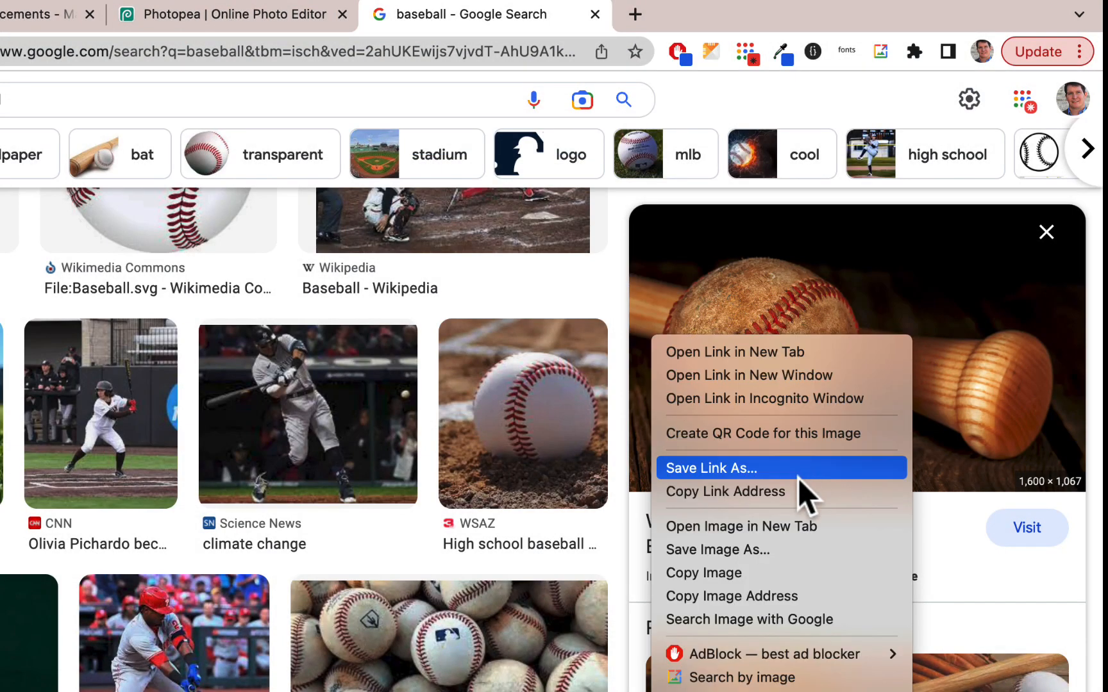
click(798, 551)
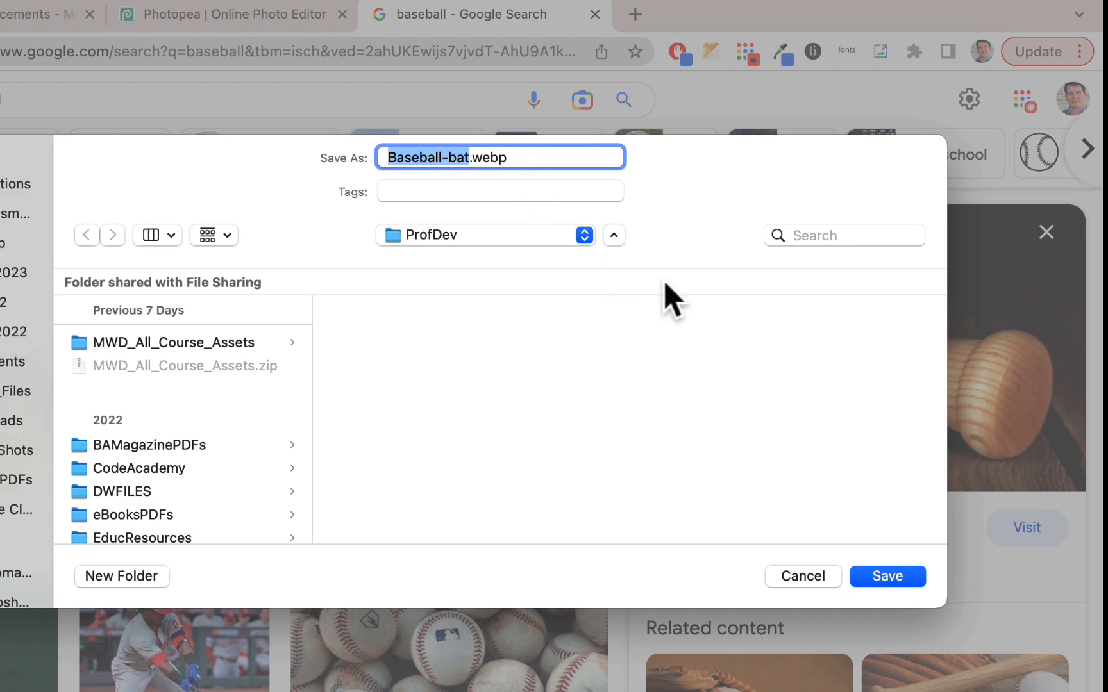
click(816, 579)
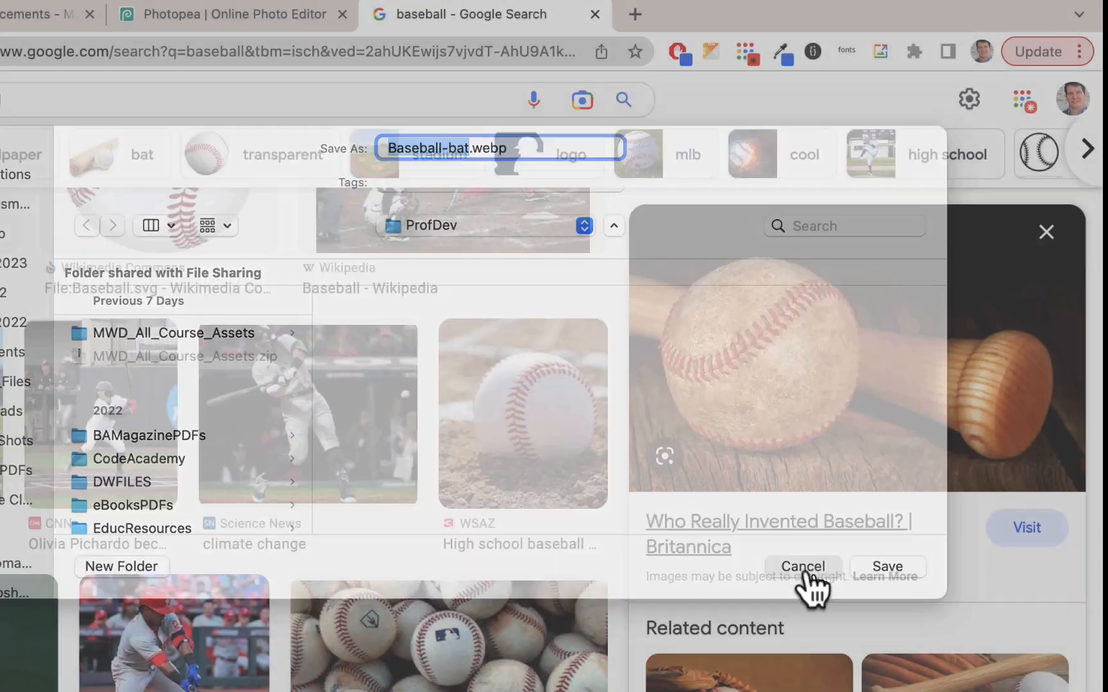
Step: Open the related BayToday.ca photo of a glove, bat and baseball and save it as baseball.jpg in Downloads
scroll(536, 416, down, 3)
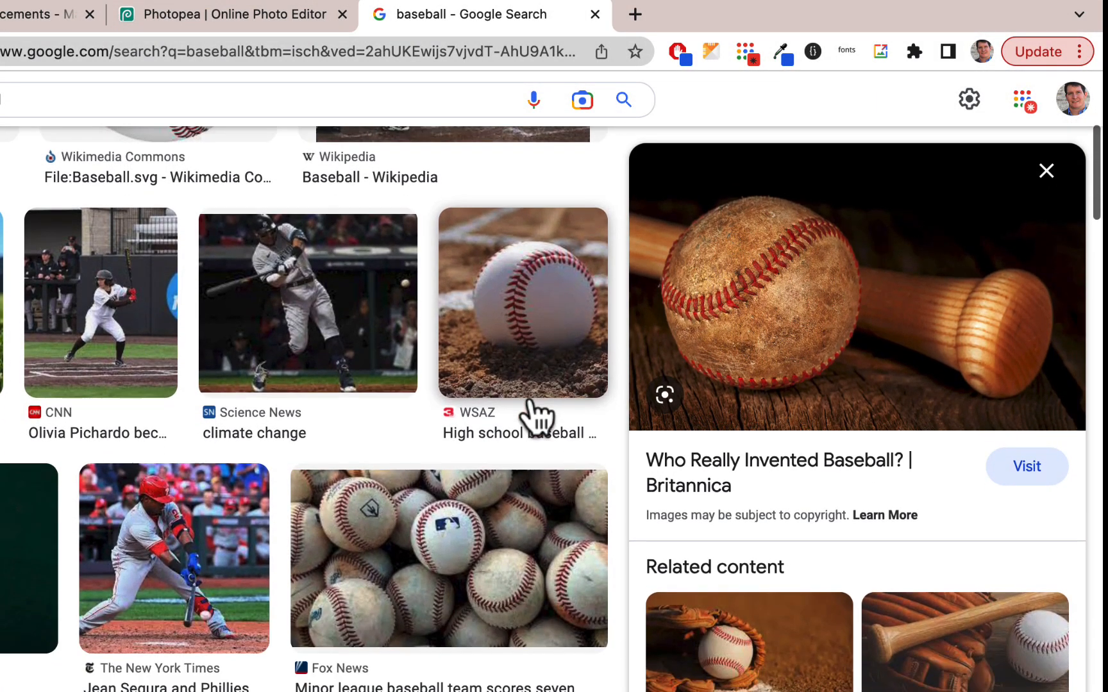
scroll(754, 311, down, 5)
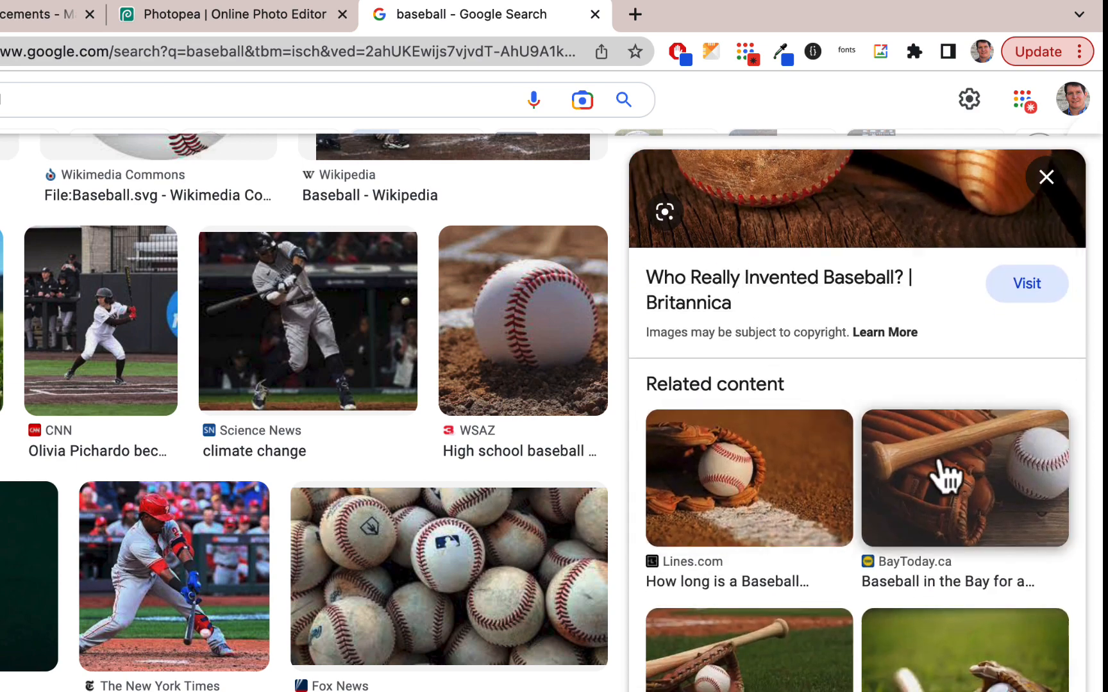
click(940, 475)
right_click(858, 273)
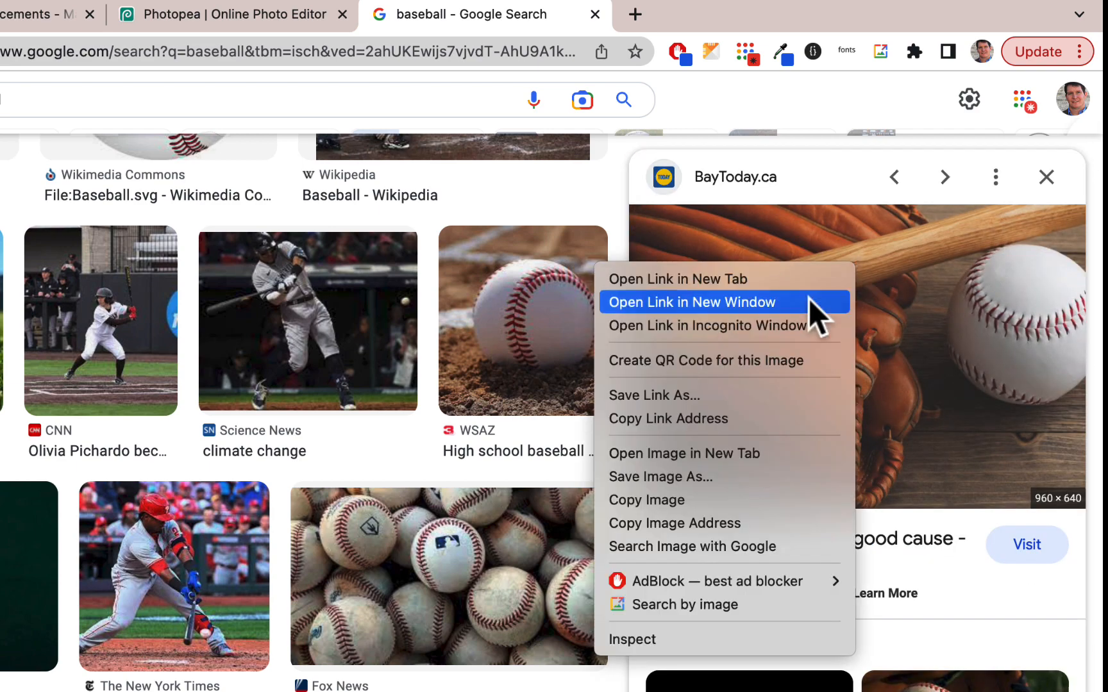
click(714, 478)
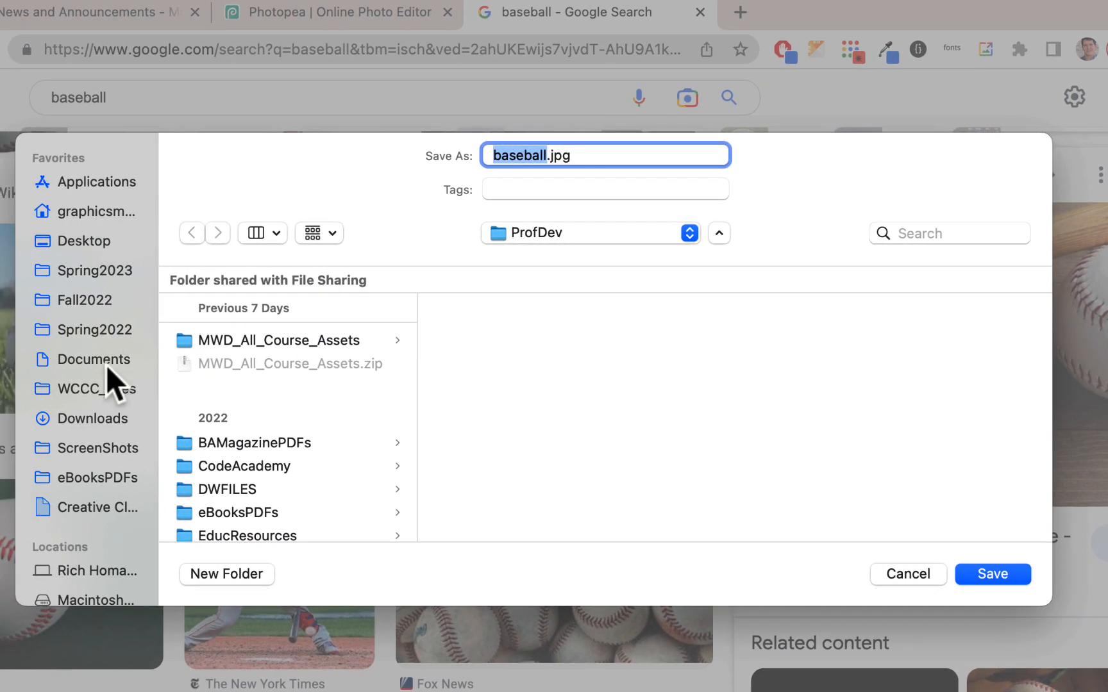
click(105, 419)
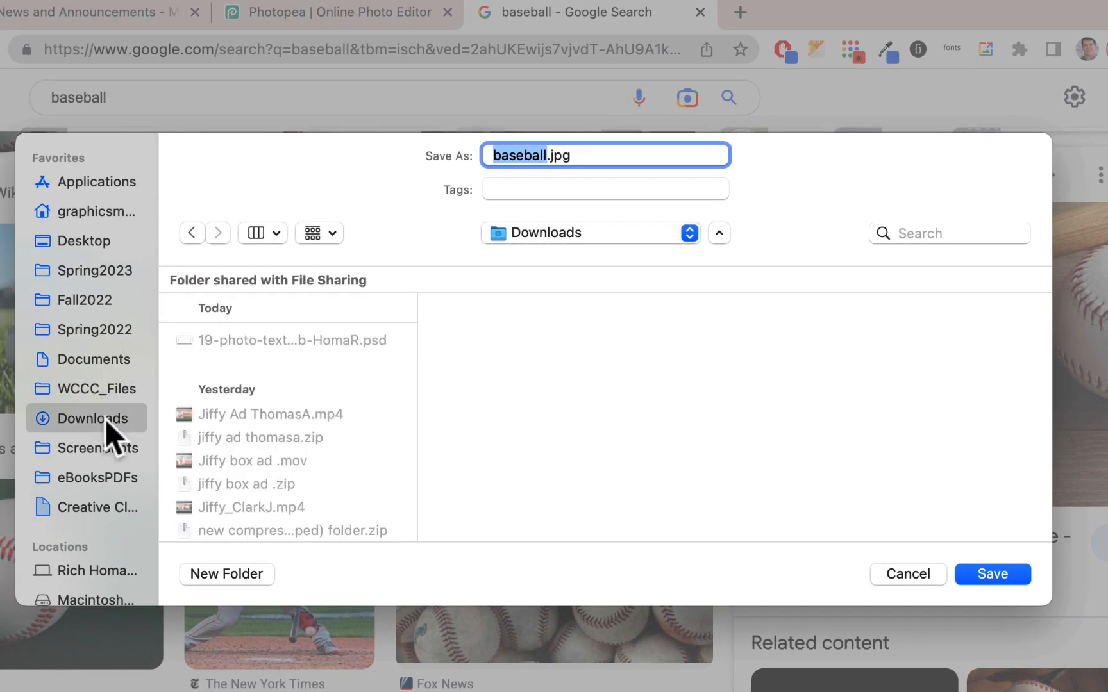
click(1001, 574)
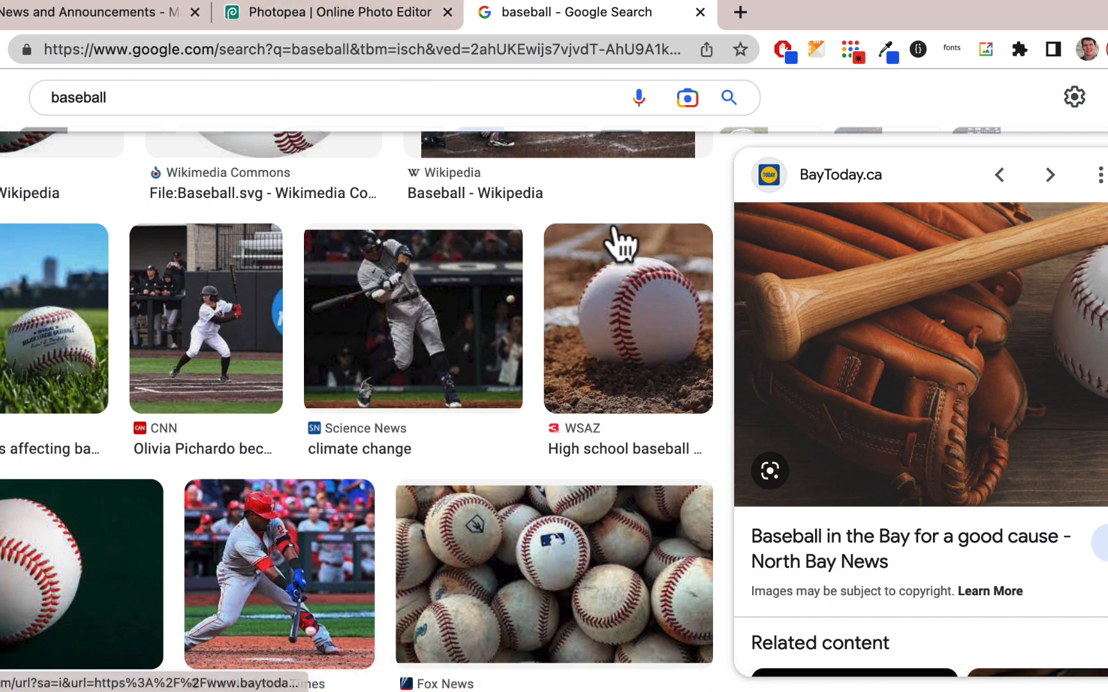
Step: Copy the BayToday.ca photo, switch to Photopea and paste it into the banner as a new layer
right_click(963, 330)
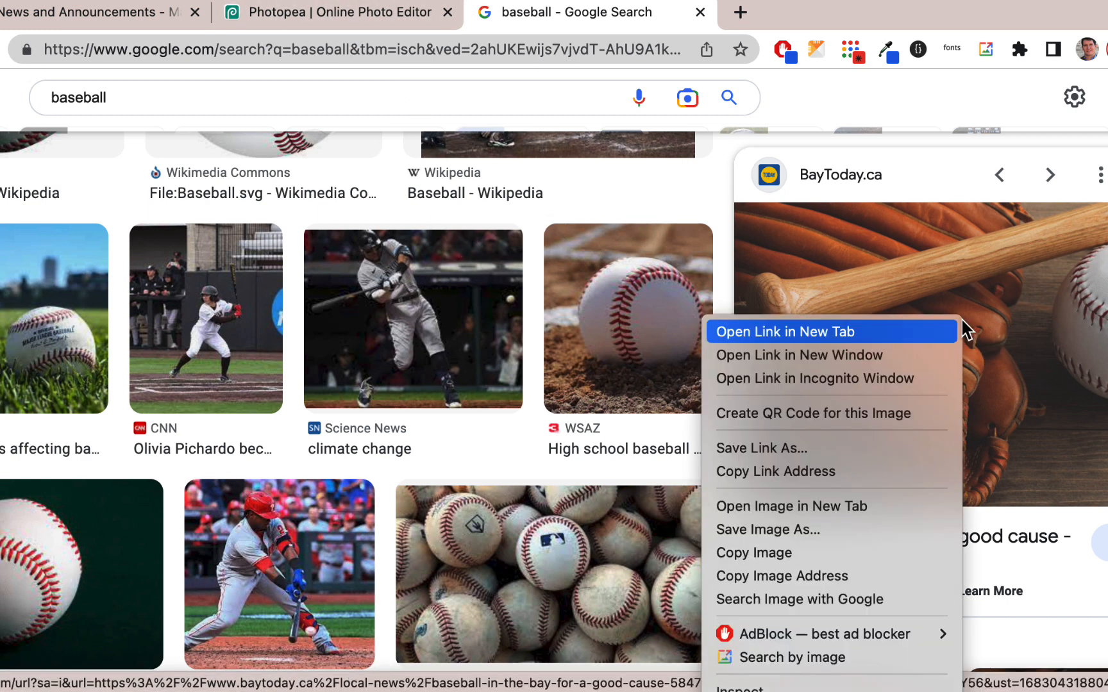
click(801, 553)
click(346, 11)
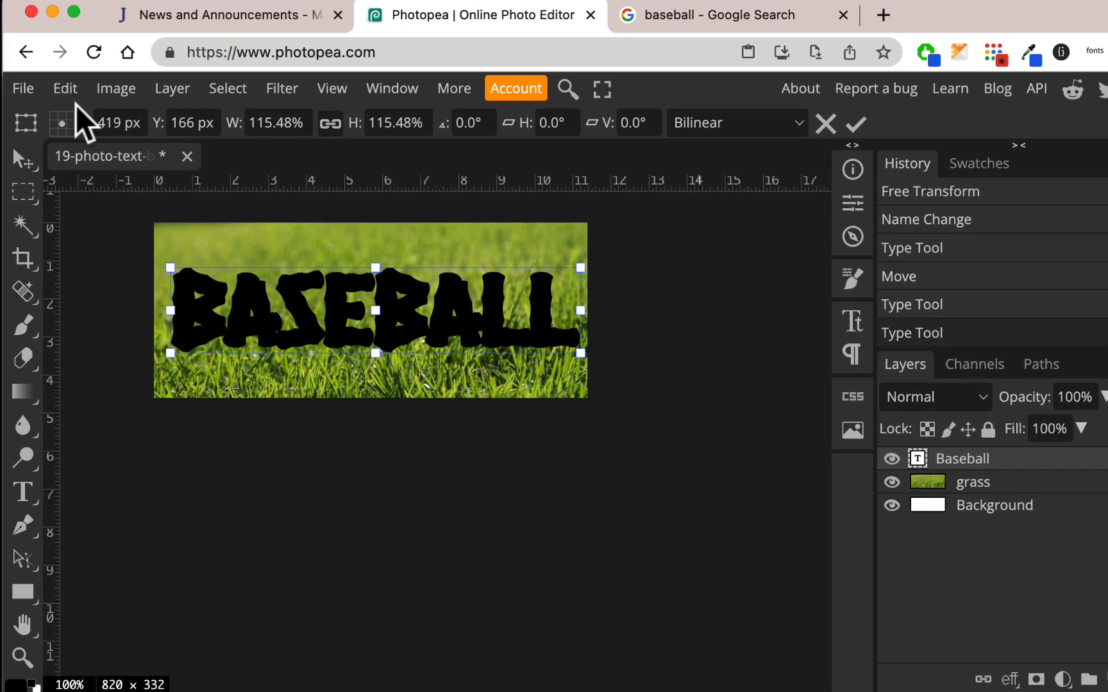
key(super+v)
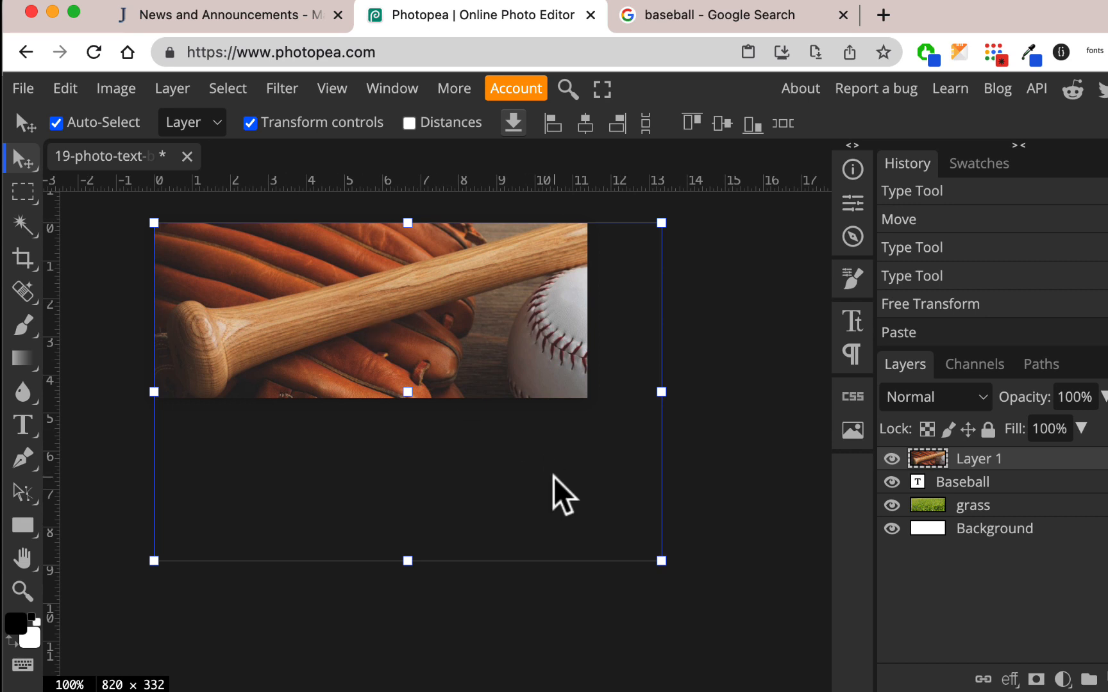
Step: Scale the pasted photo proportionally to 82.50%, move it up over the banner and hide its layer
drag(667, 568, 576, 470)
drag(482, 327, 497, 304)
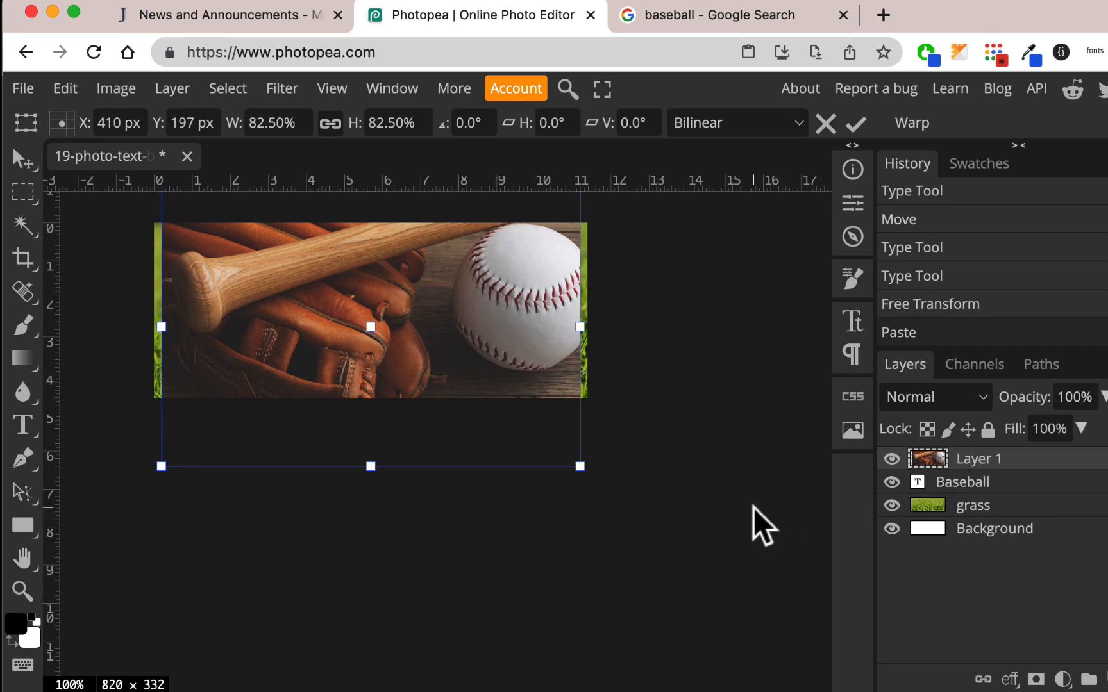
key(Return)
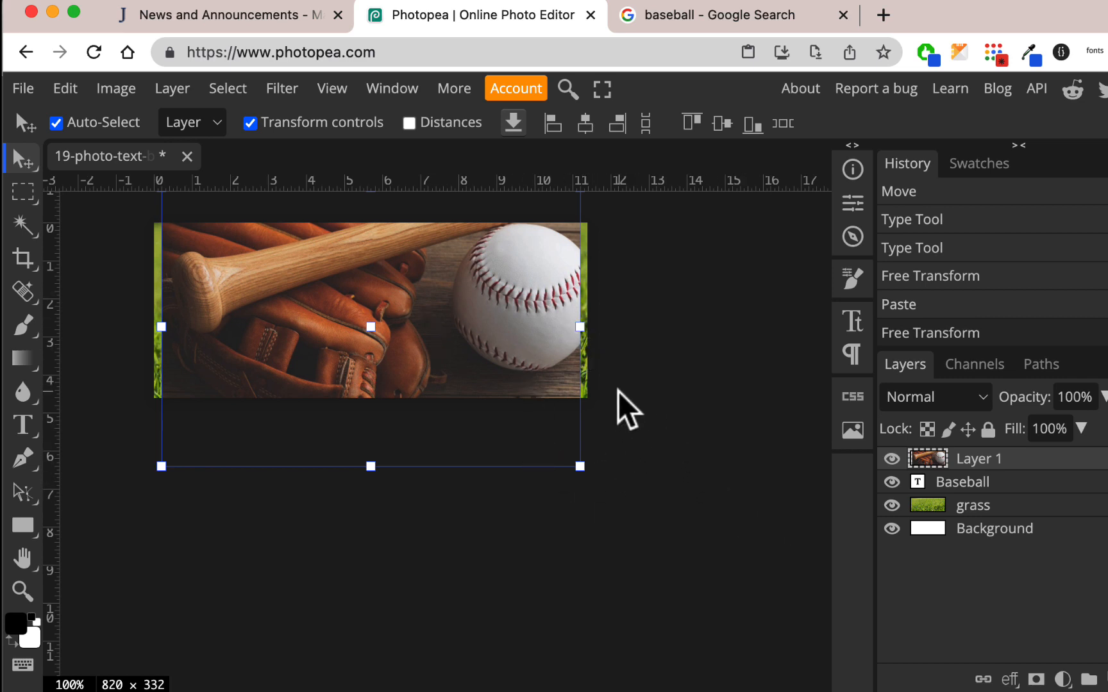
click(891, 459)
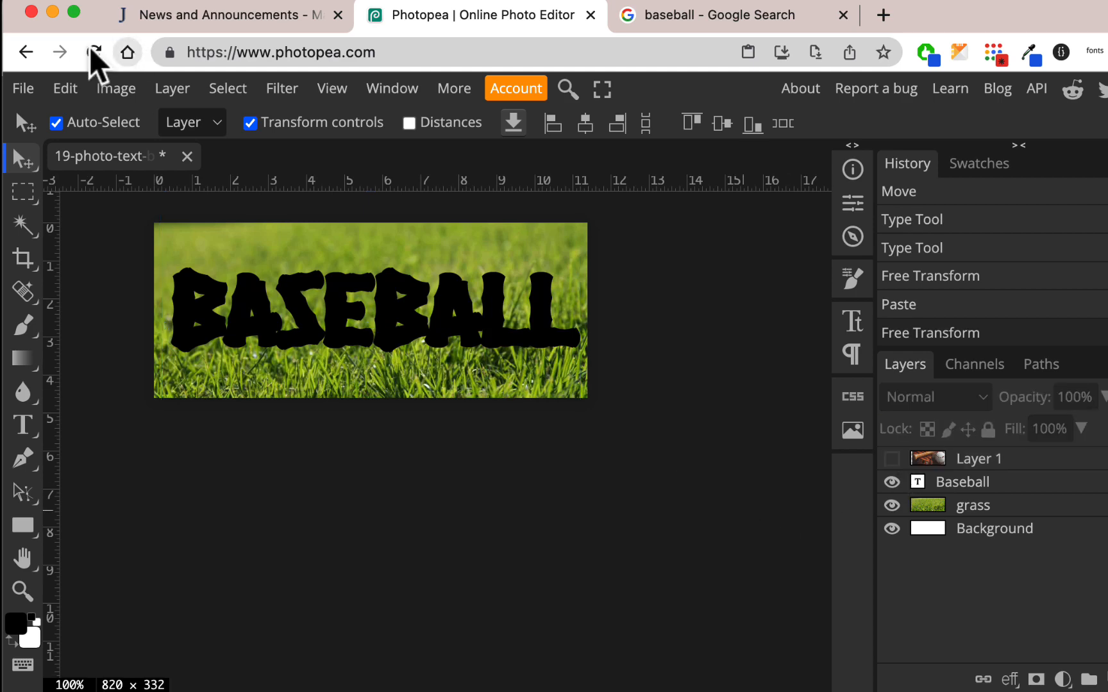
Step: Place baseball.jpg from the Downloads folder into the banner document as its own layer
click(23, 87)
click(35, 196)
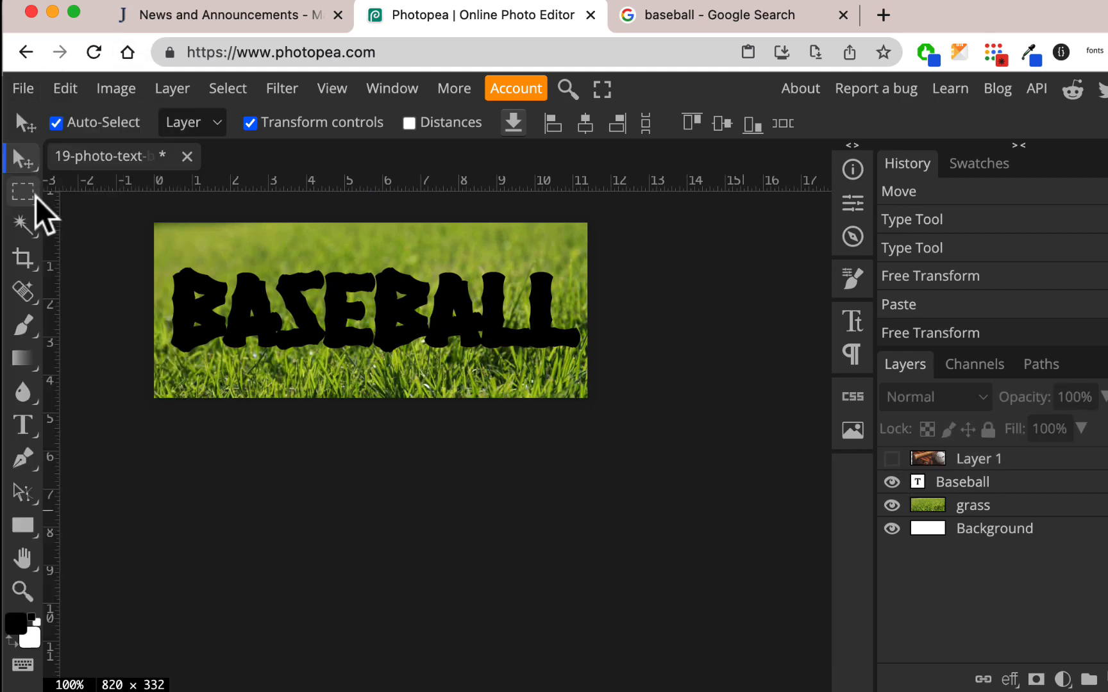
click(282, 304)
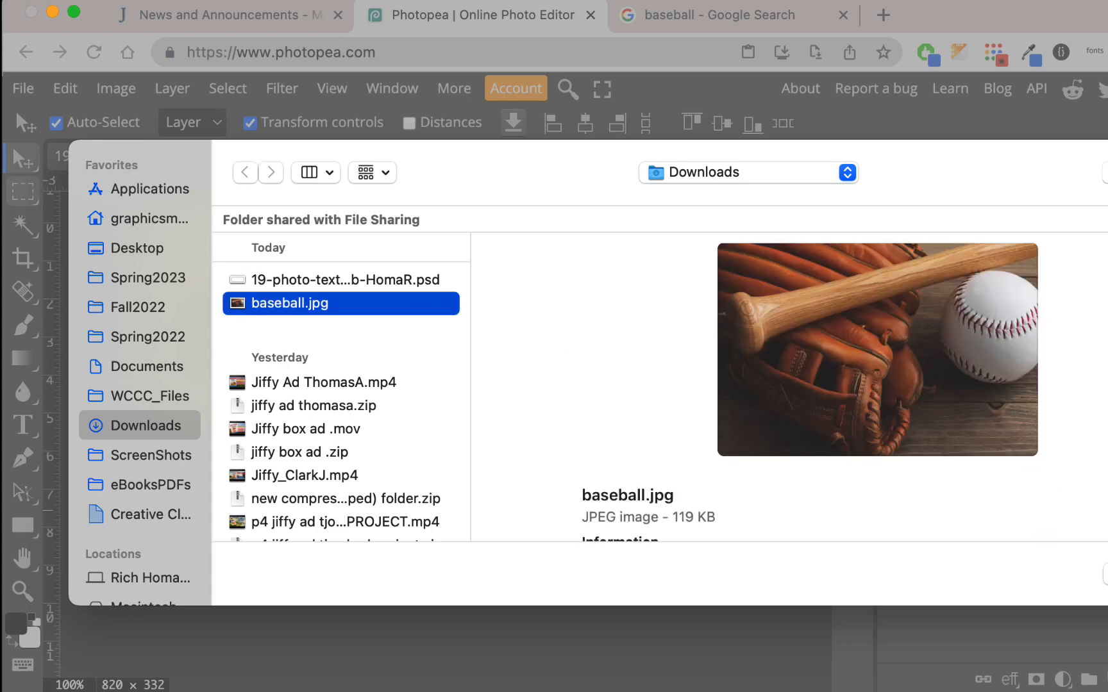
key(Return)
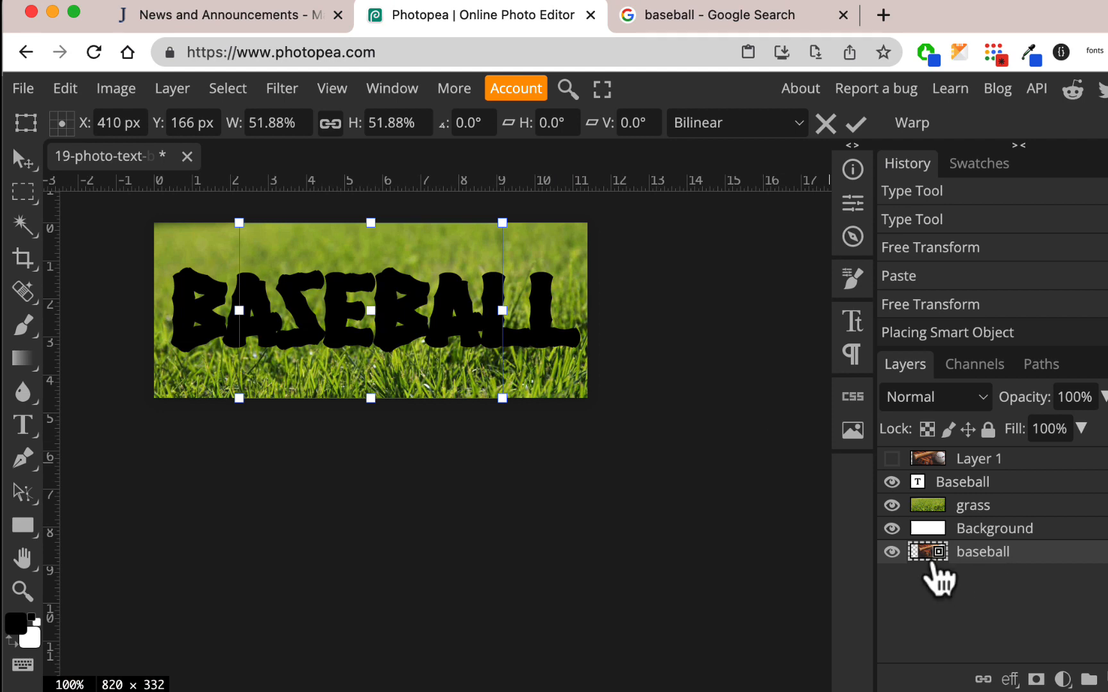
Step: Rasterize the placed baseball photo layer and move it directly above the Baseball text layer
right_click(929, 564)
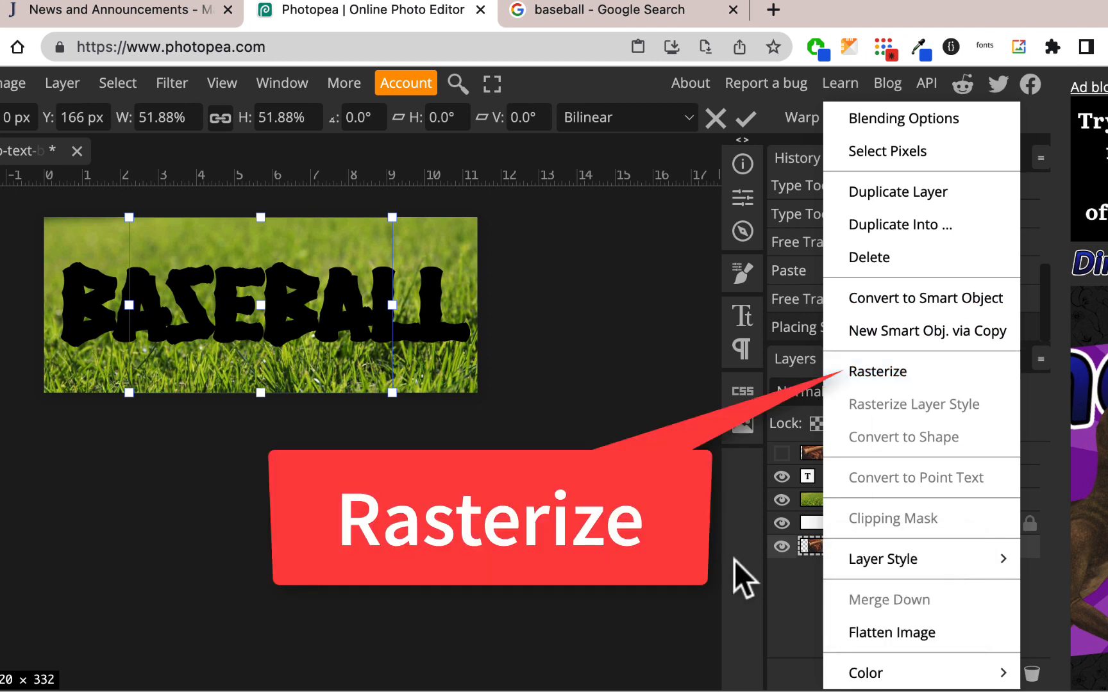
click(870, 375)
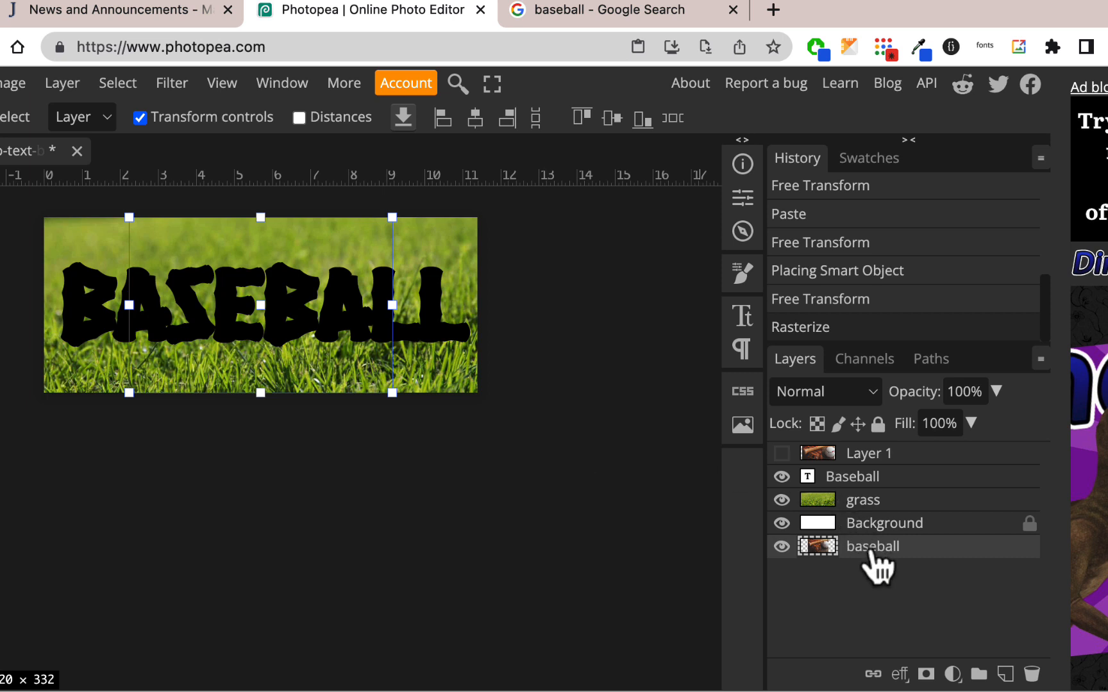
drag(874, 551, 867, 460)
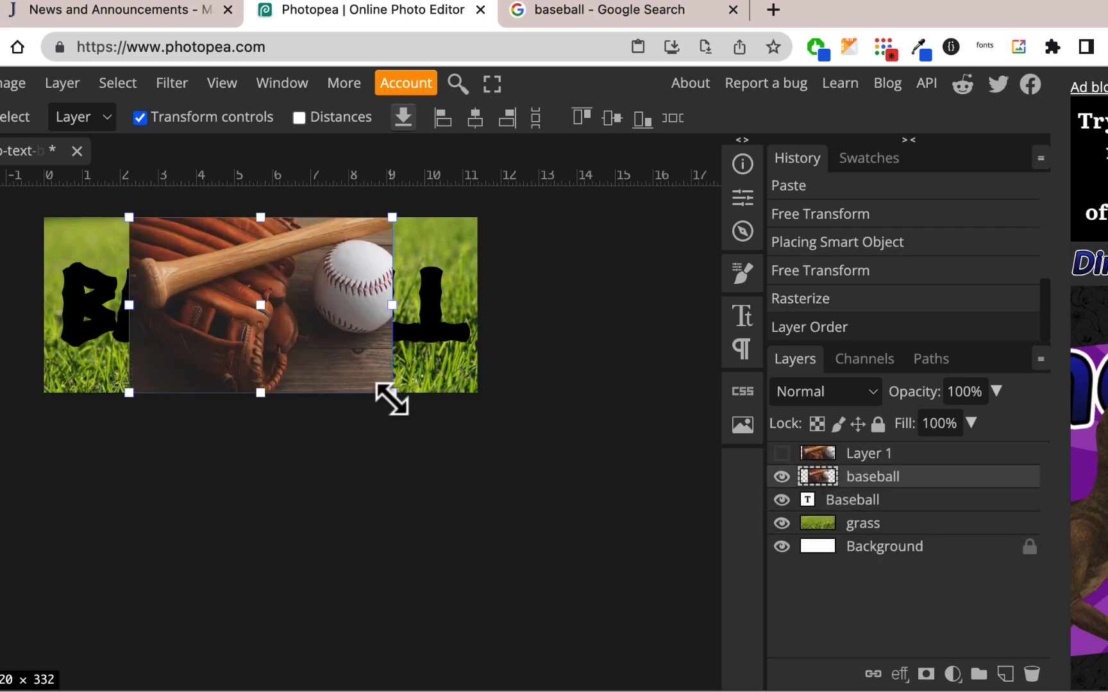
Step: Enlarge the baseball photo proportionally to 161.65% so it spans nearly the full banner width
drag(392, 398, 477, 440)
drag(129, 449, 52, 501)
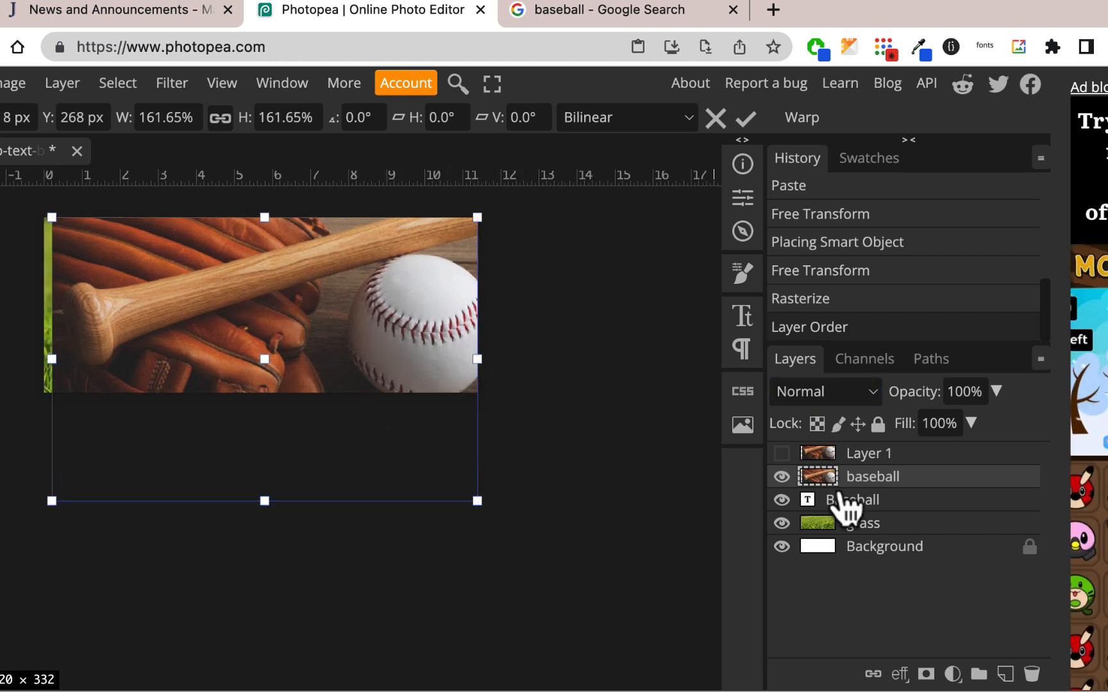
Step: Show the hidden Layer 1 holding the pasted photo and delete that layer
click(783, 454)
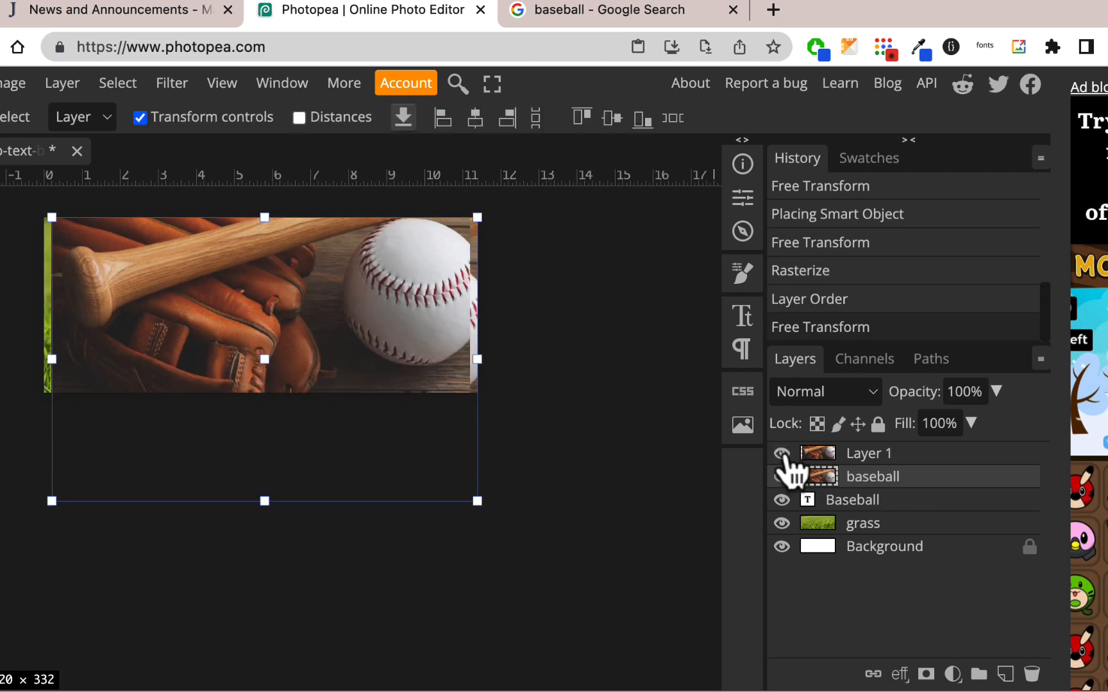
click(883, 457)
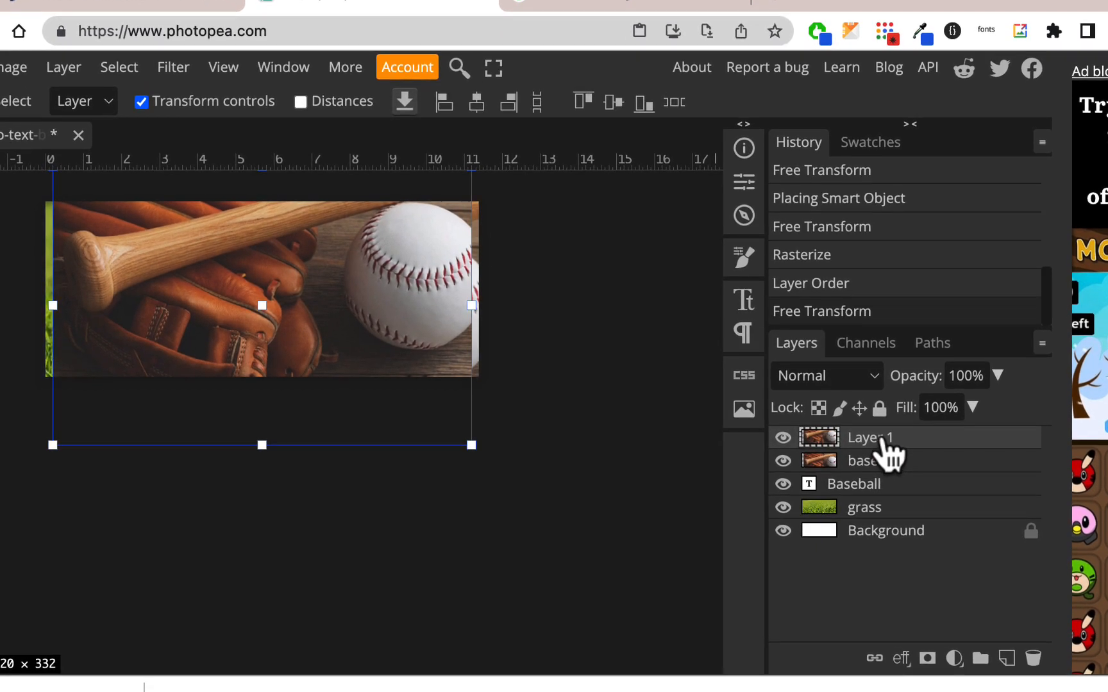
drag(888, 457, 1034, 659)
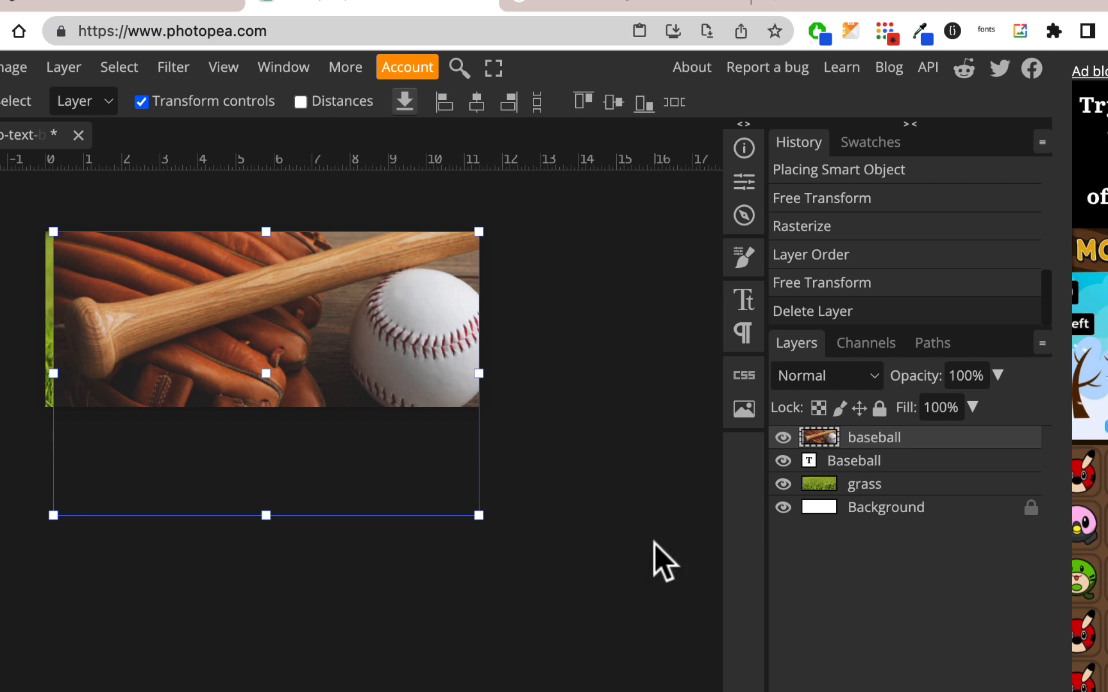
Step: Move the baseball photo up slightly to cover the text area and rename its layer baseball-image
drag(435, 366, 429, 329)
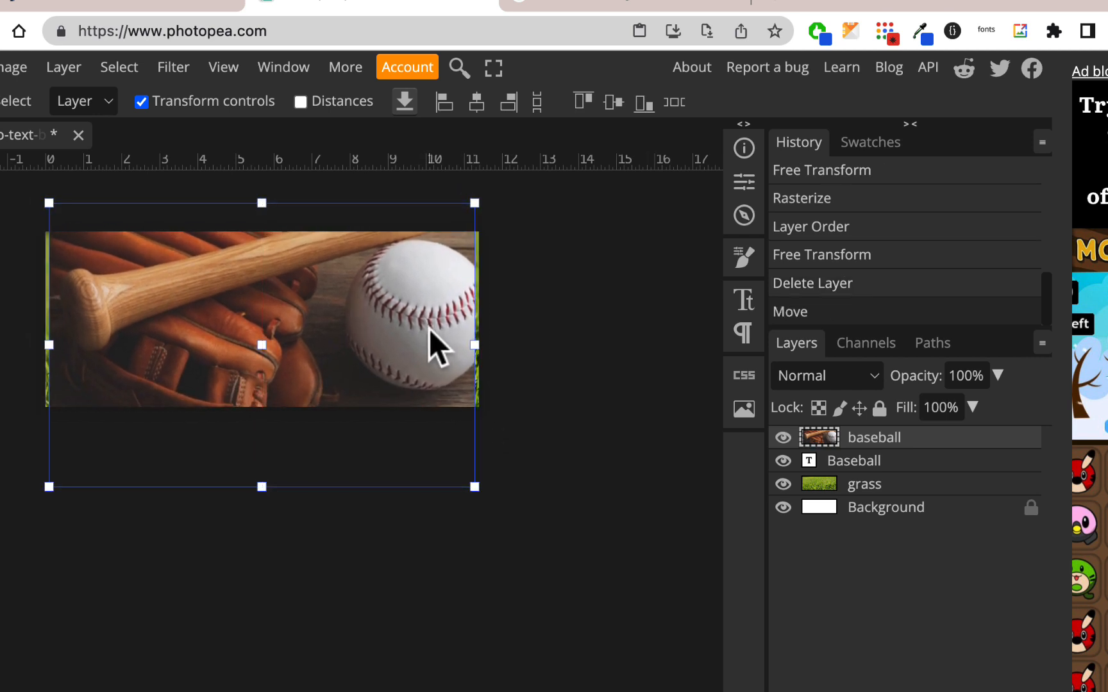
double_click(912, 440)
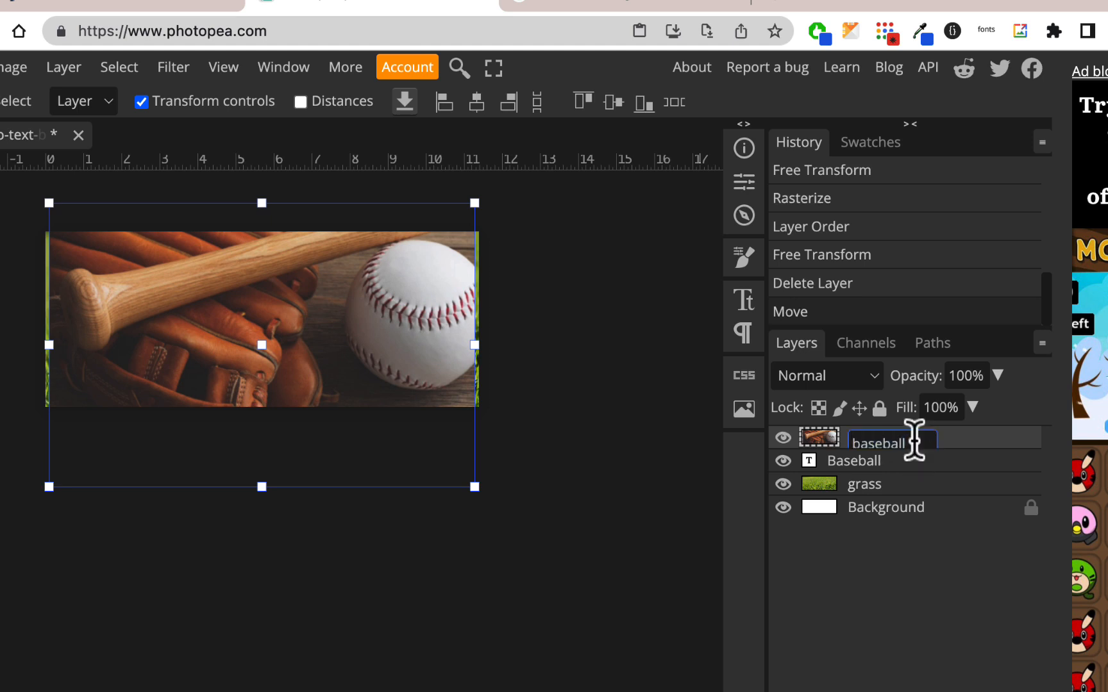
text(-image)
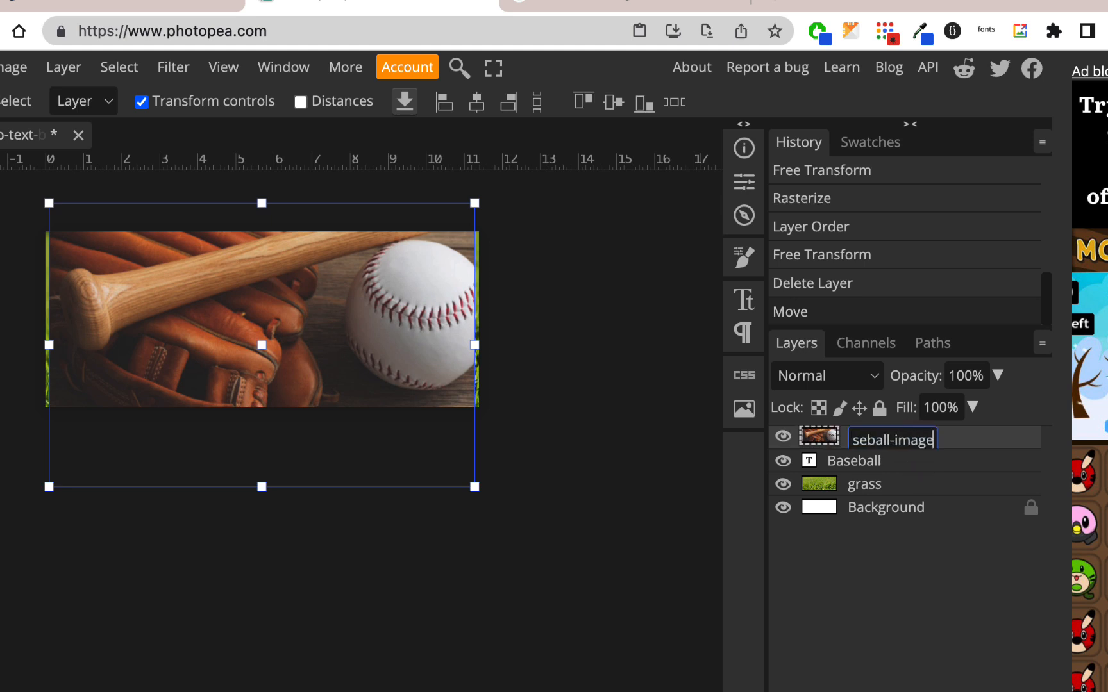
key(Return)
Step: Commit the baseball-image layer name and make the Baseball text layer the active layer
click(713, 518)
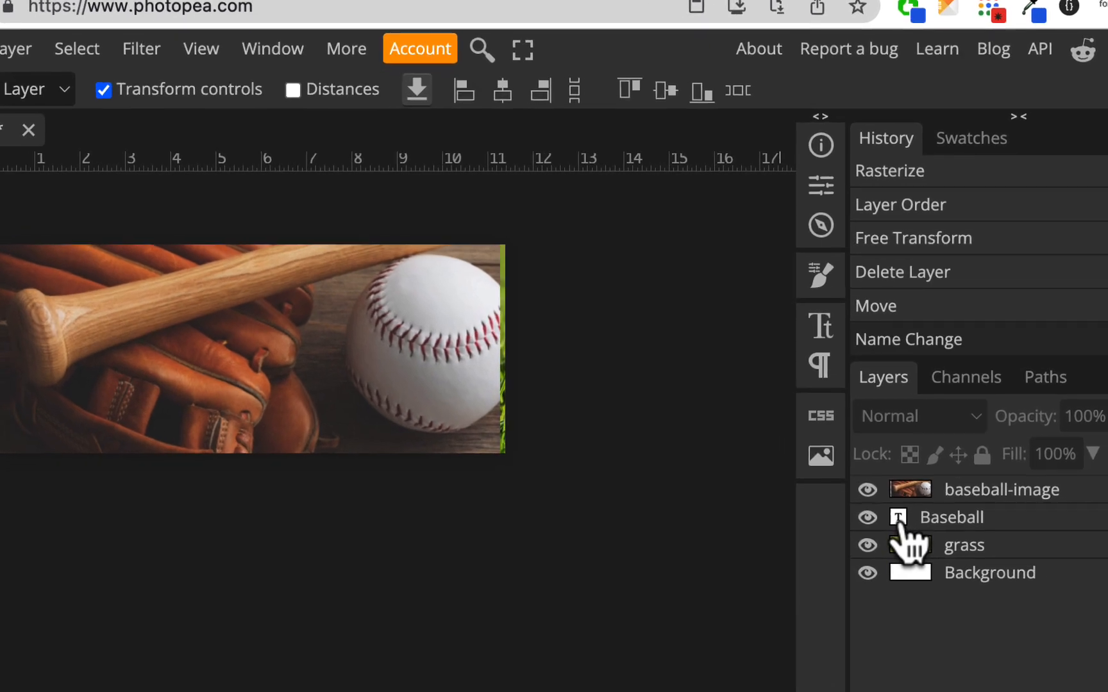
right_click(901, 518)
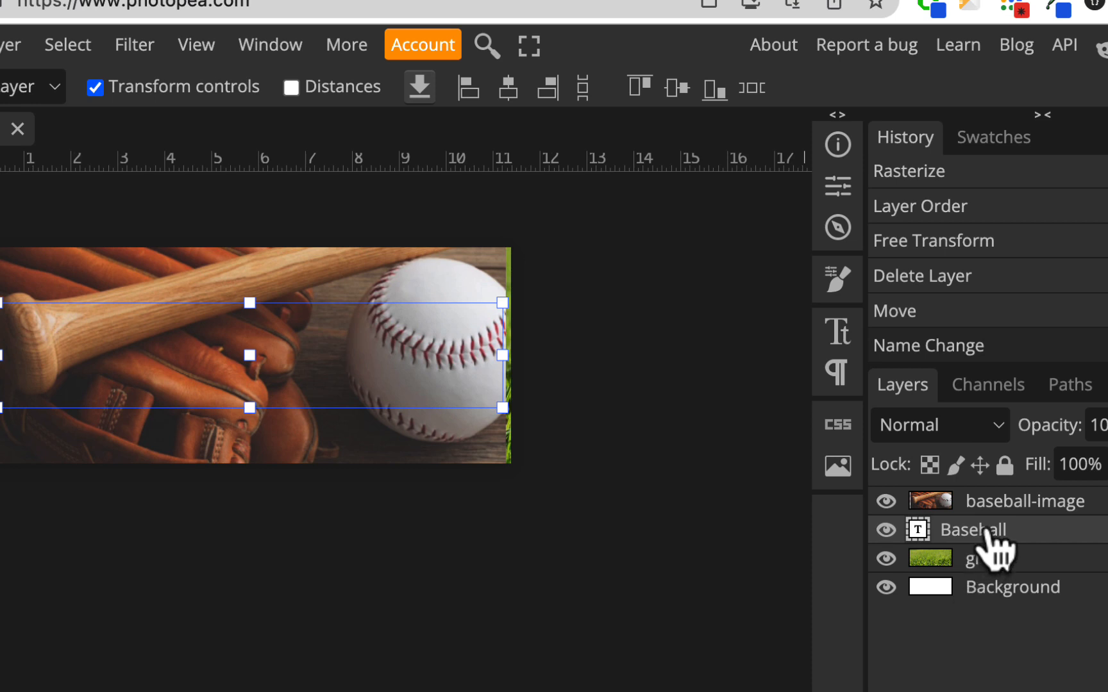
right_click(982, 531)
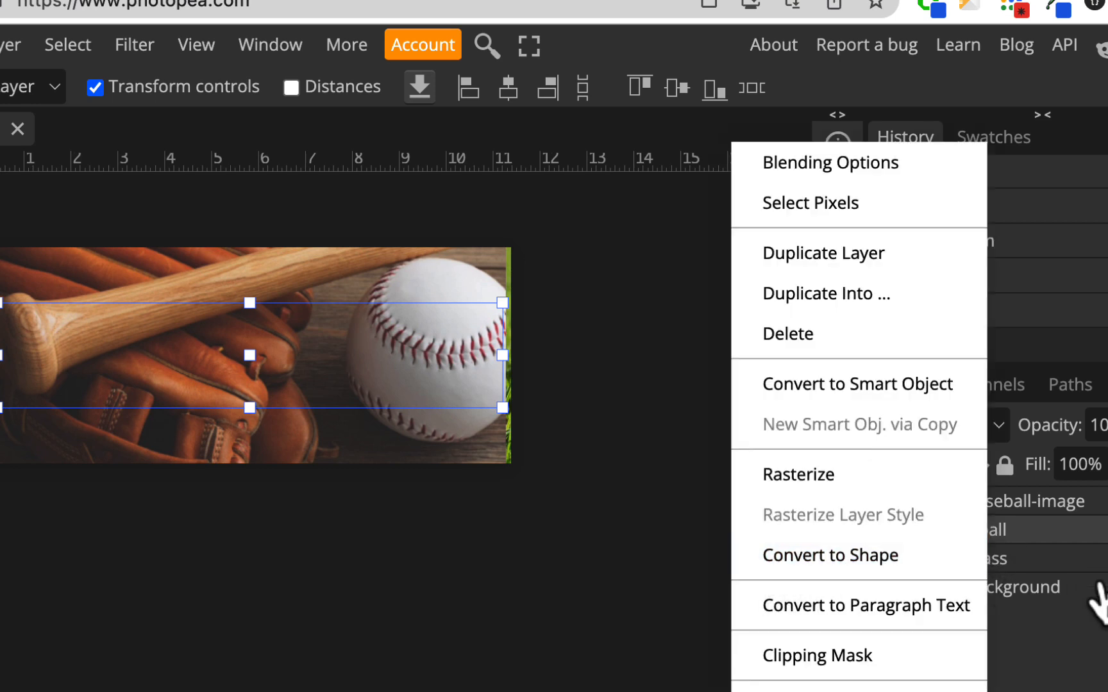
click(1101, 594)
right_click(993, 538)
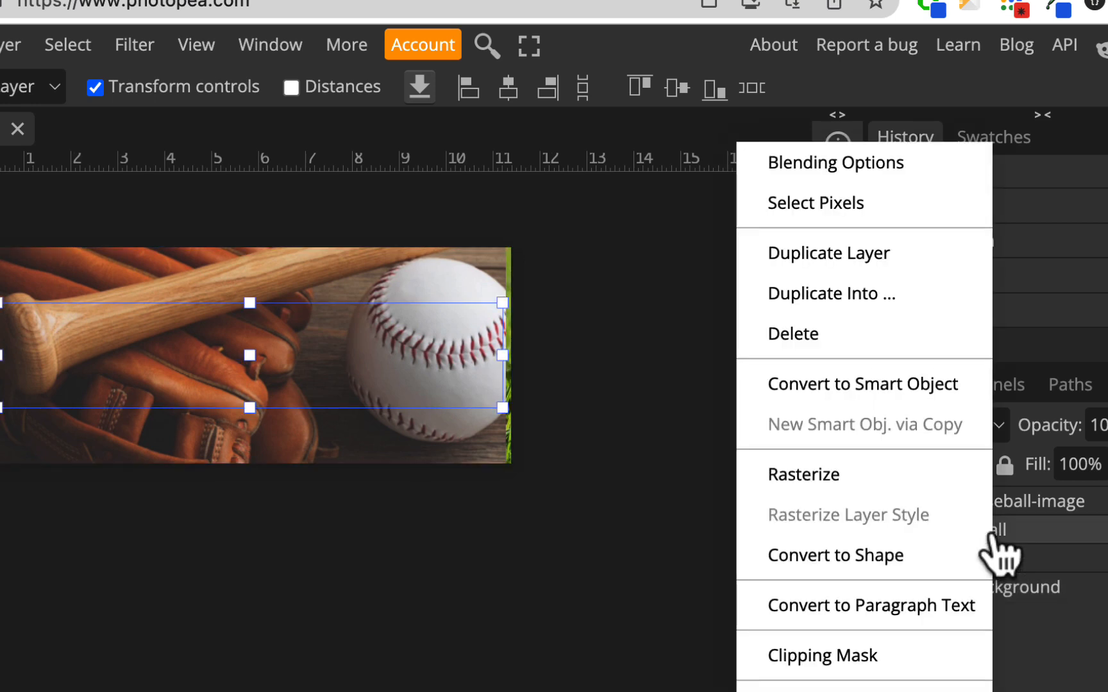
click(1057, 535)
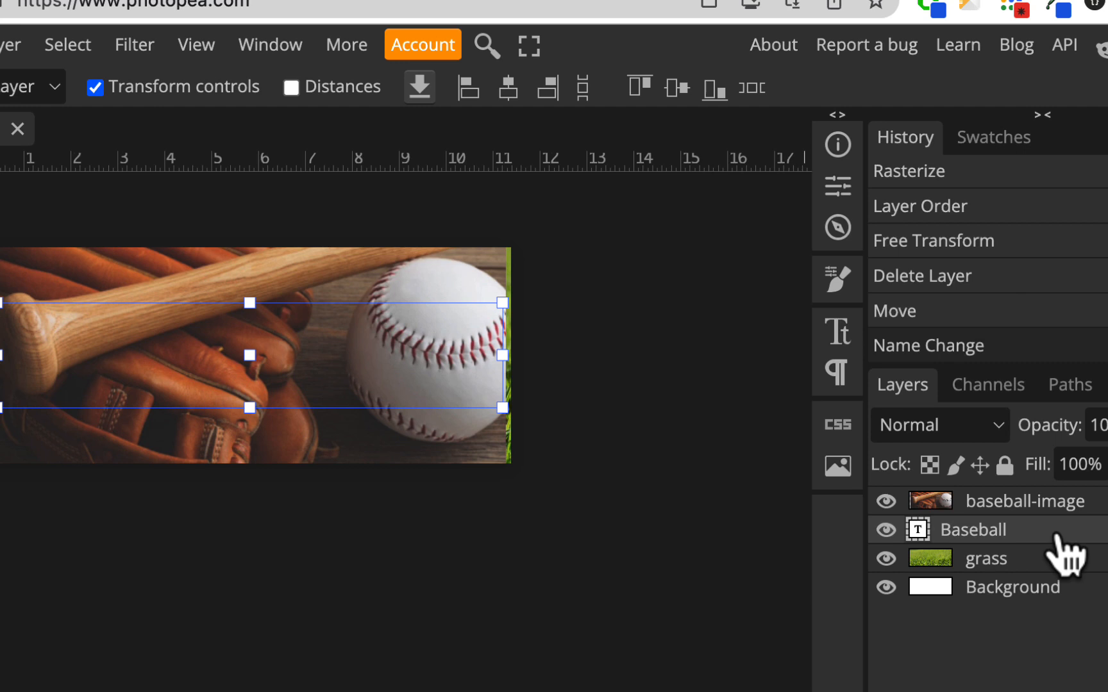
Step: Load the Baseball text layer's pixels as a selection and clear that selection
super+click(918, 530)
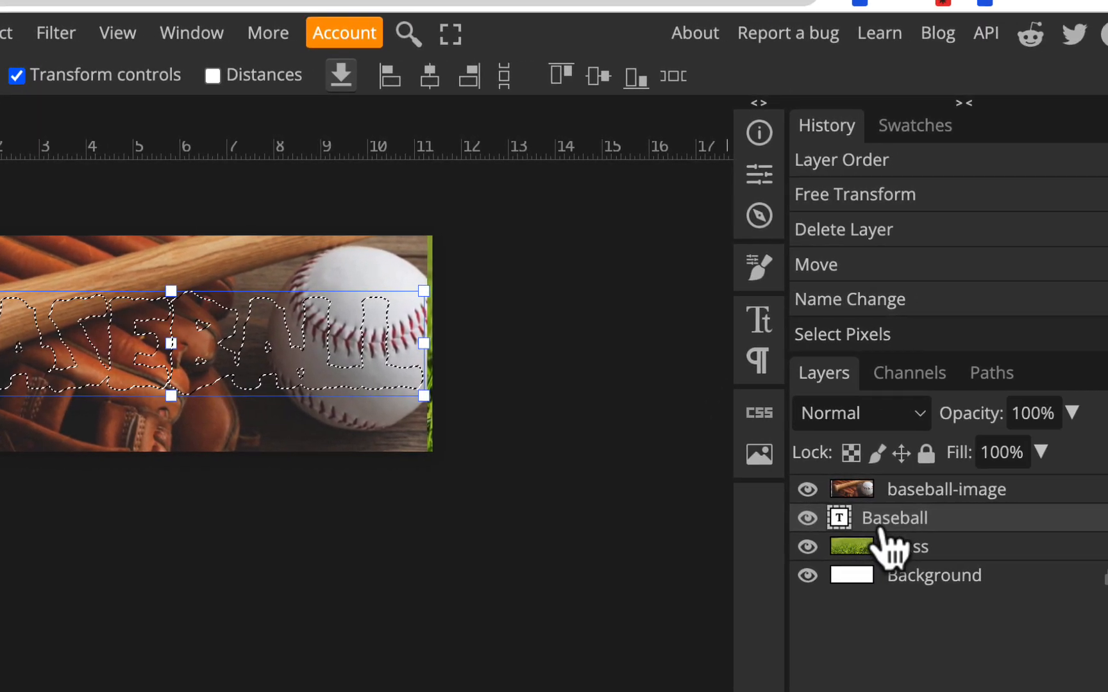
right_click(847, 518)
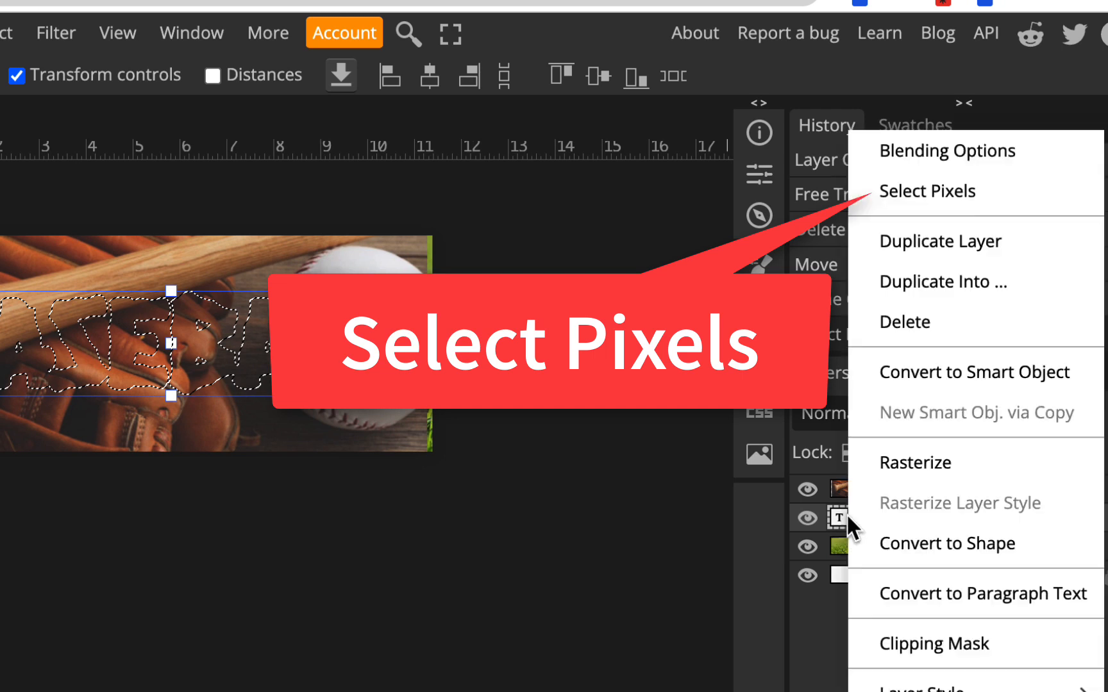
click(965, 196)
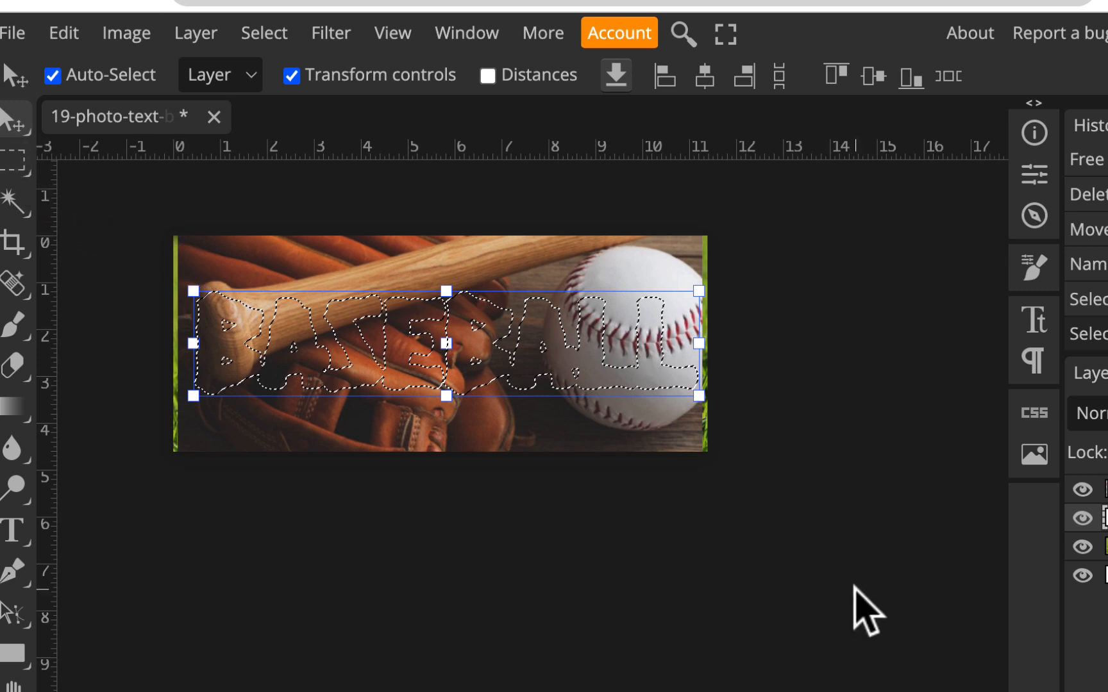
click(1089, 489)
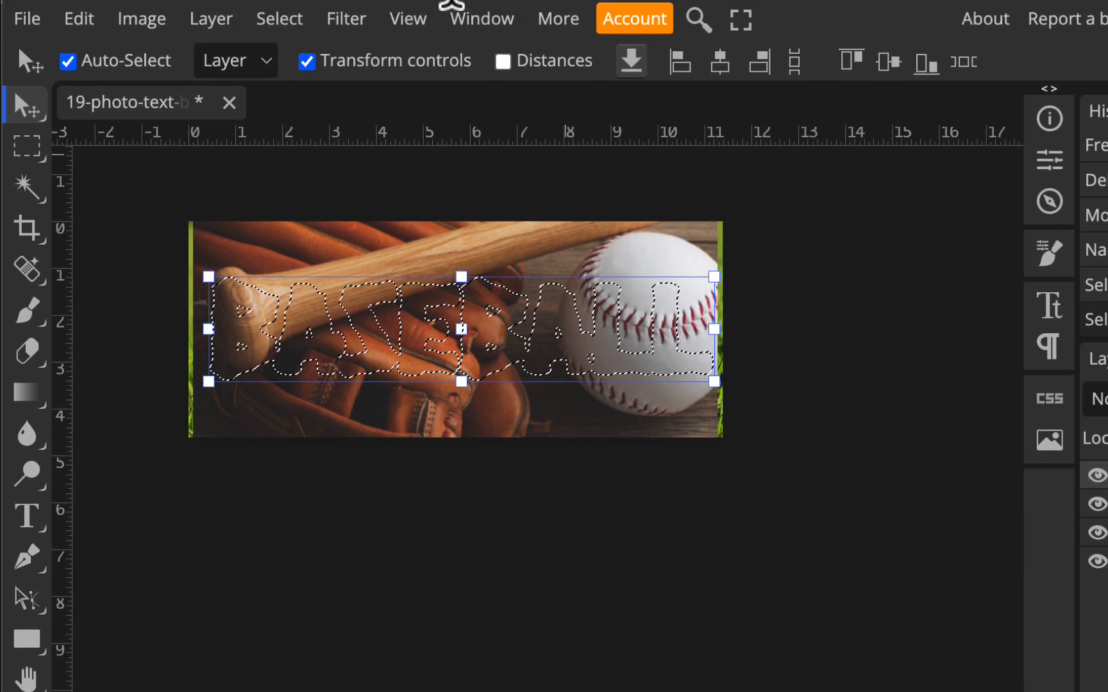
click(270, 34)
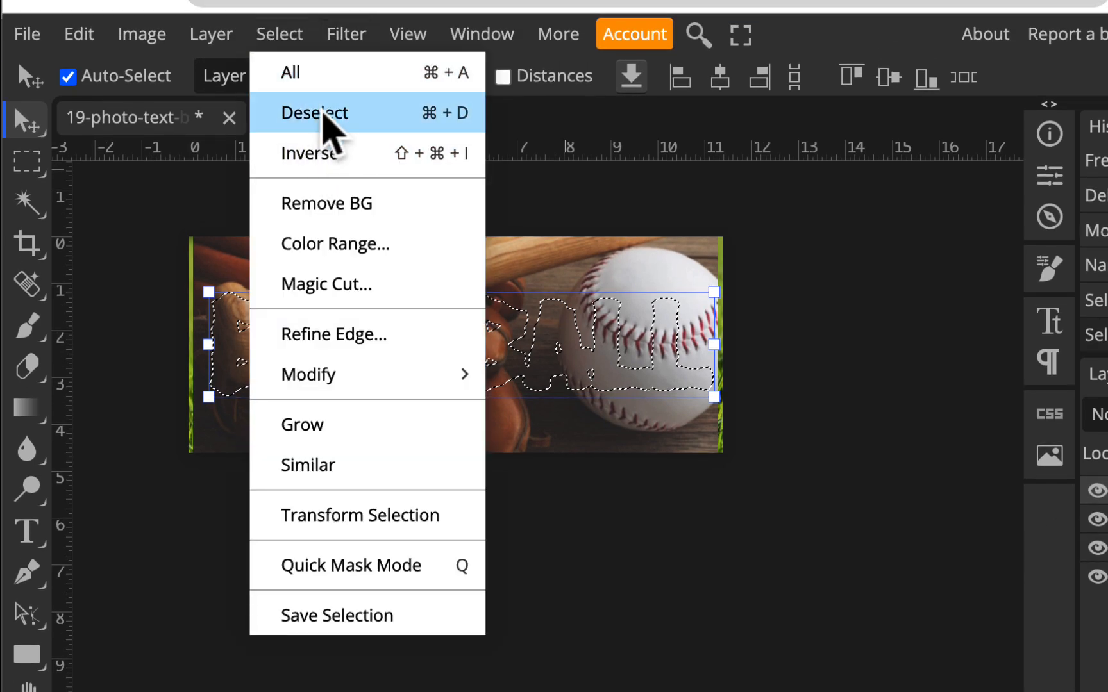
click(324, 127)
Step: Select the Baseball text layer's pixels and use the selection as a raster mask on the baseball-image layer
click(489, 241)
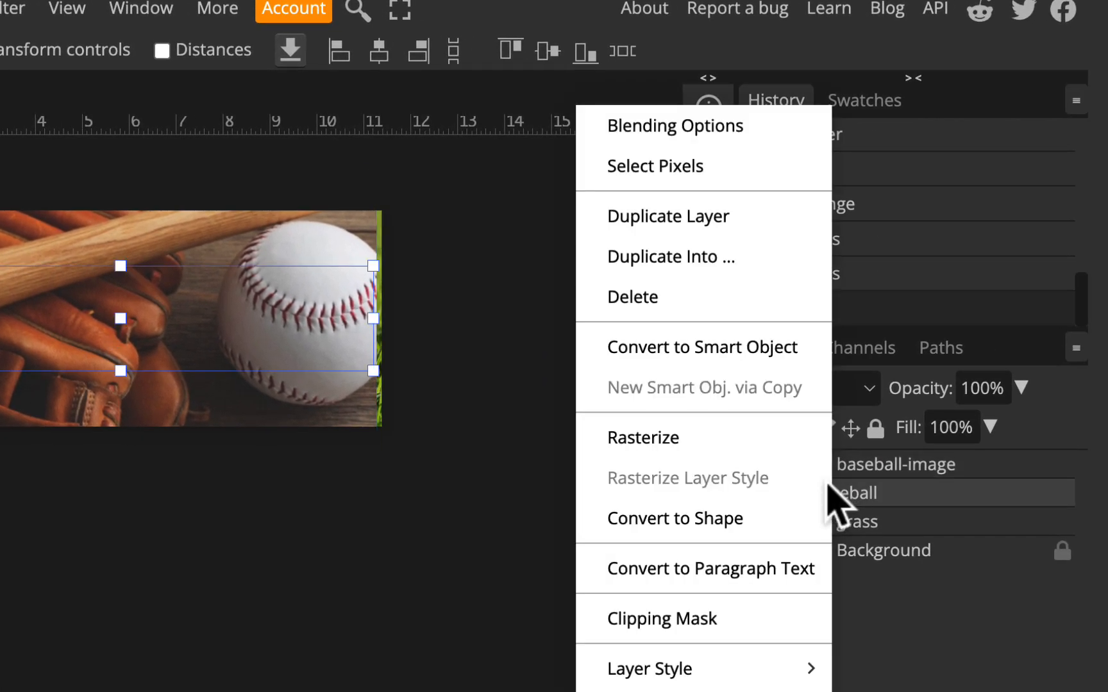
click(681, 175)
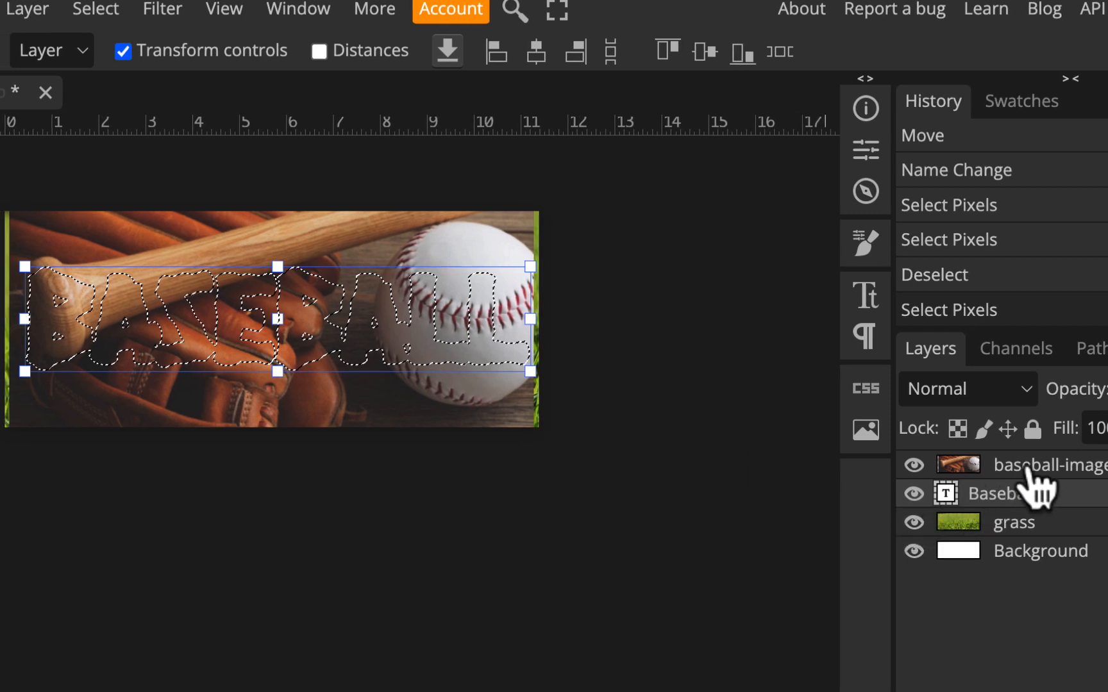
click(955, 466)
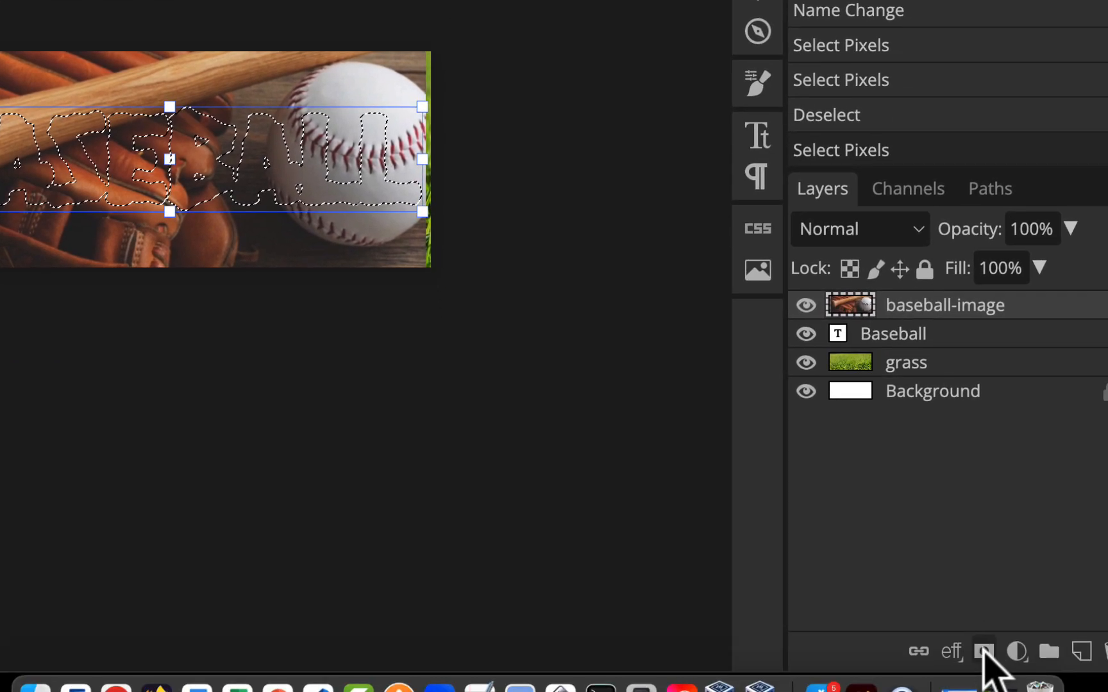
click(983, 652)
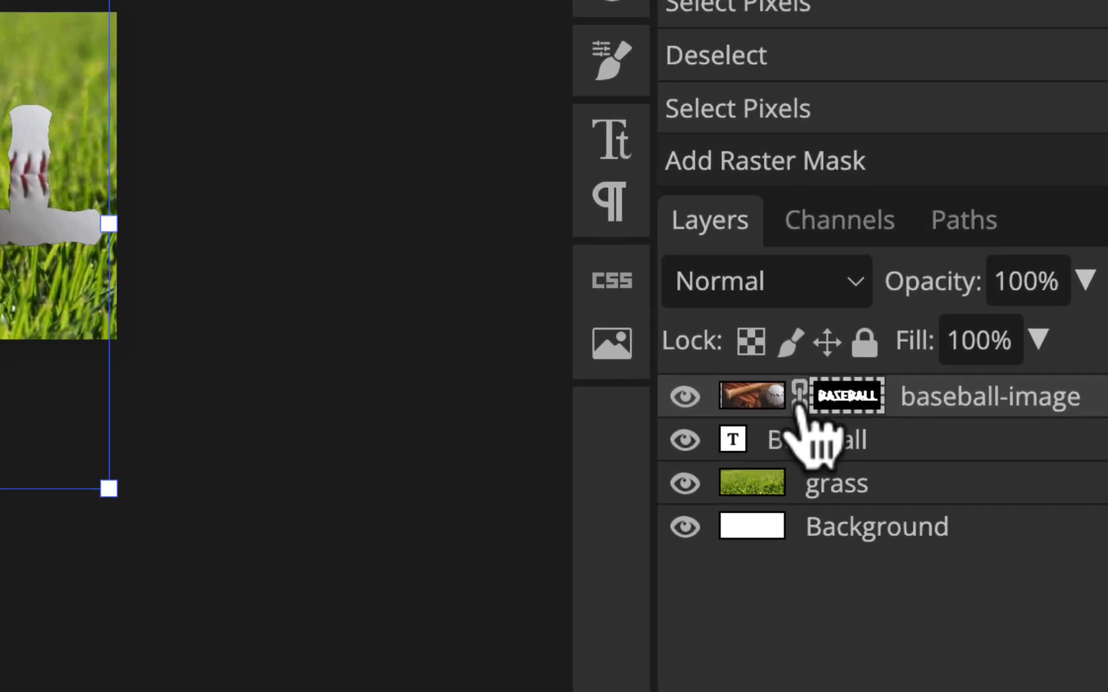
Step: With the raster mask unlinked, enlarge and shift the photo so bat, glove and ball fill the letters, and relink the mask
click(799, 393)
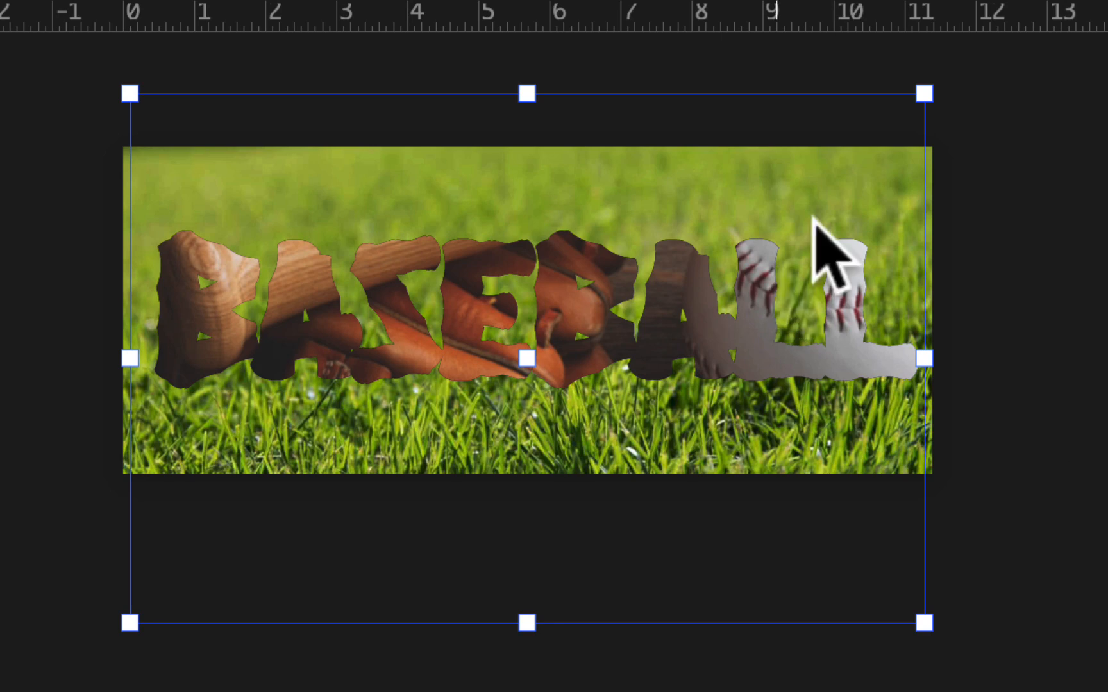
drag(924, 93, 979, 82)
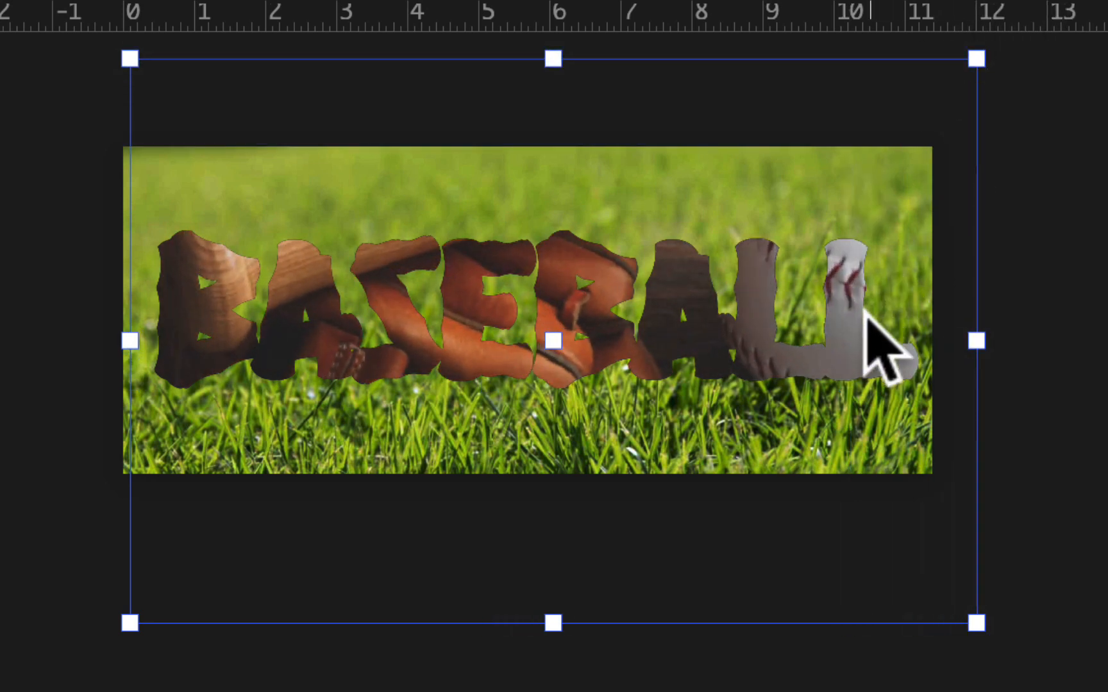
drag(863, 313, 823, 423)
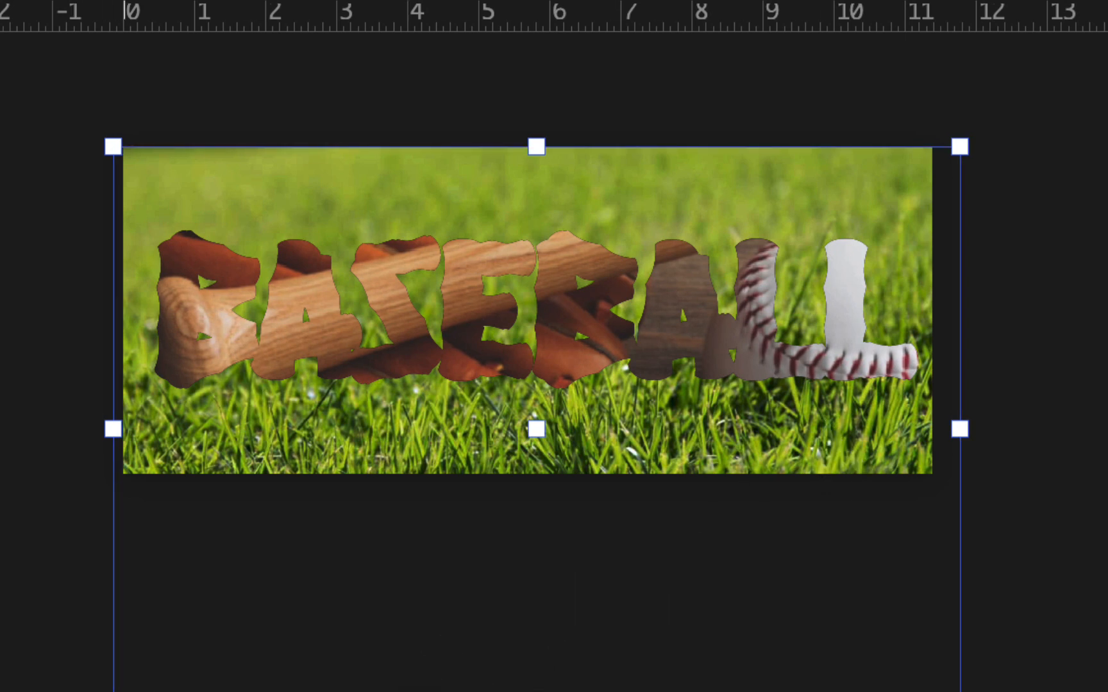
drag(114, 689, 153, 672)
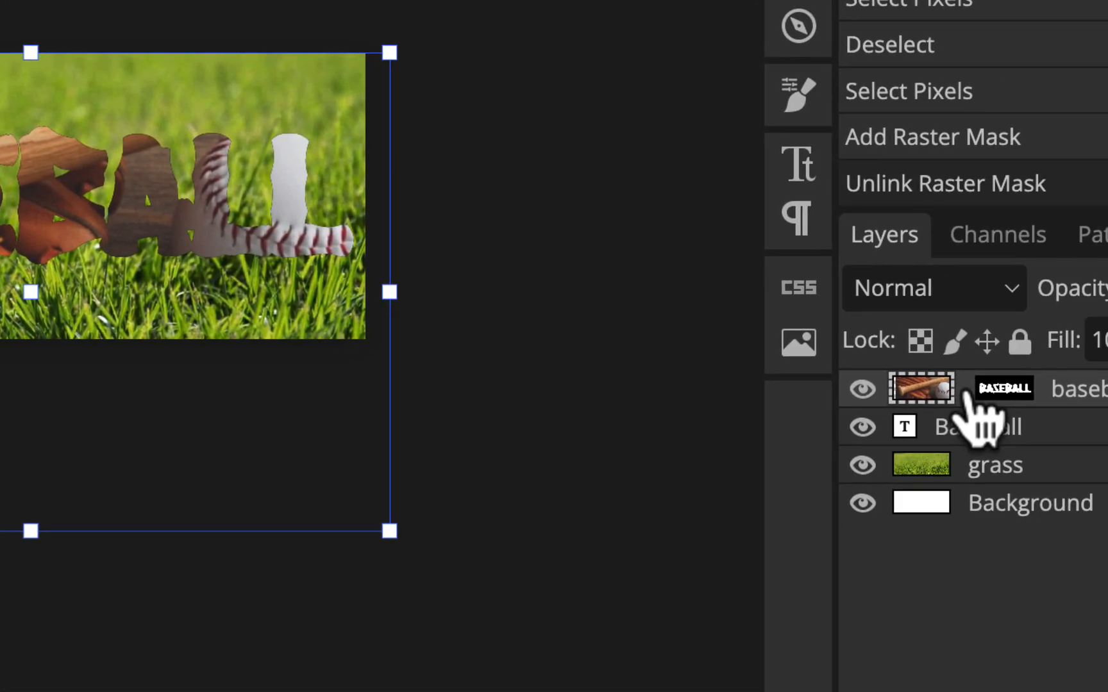
click(963, 389)
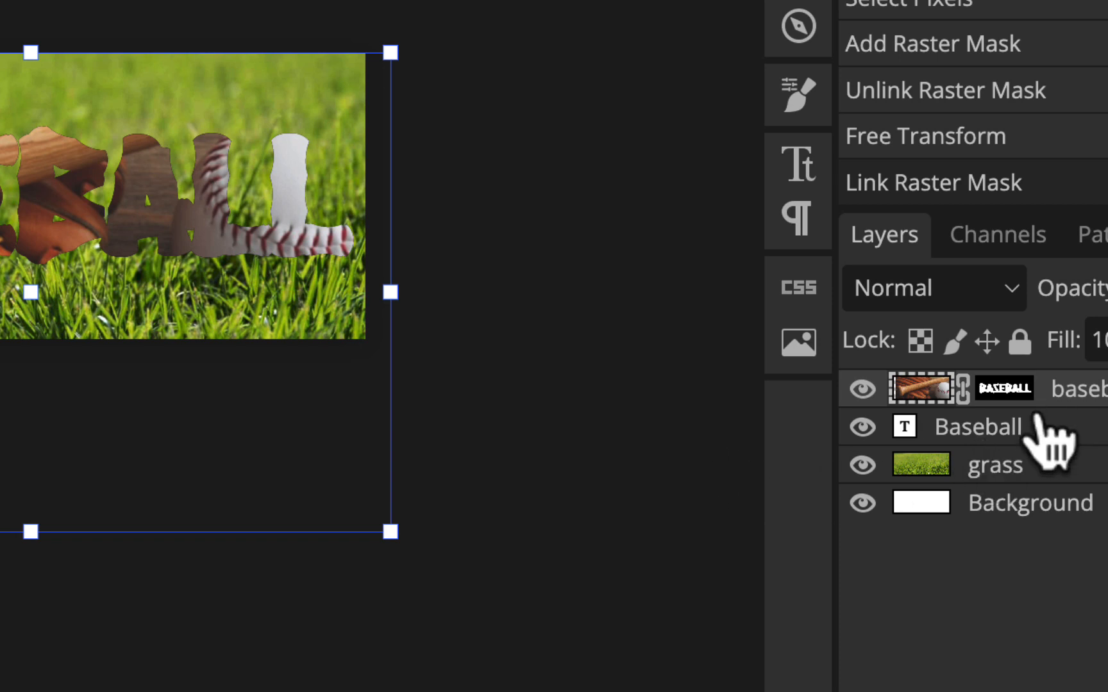
click(1017, 388)
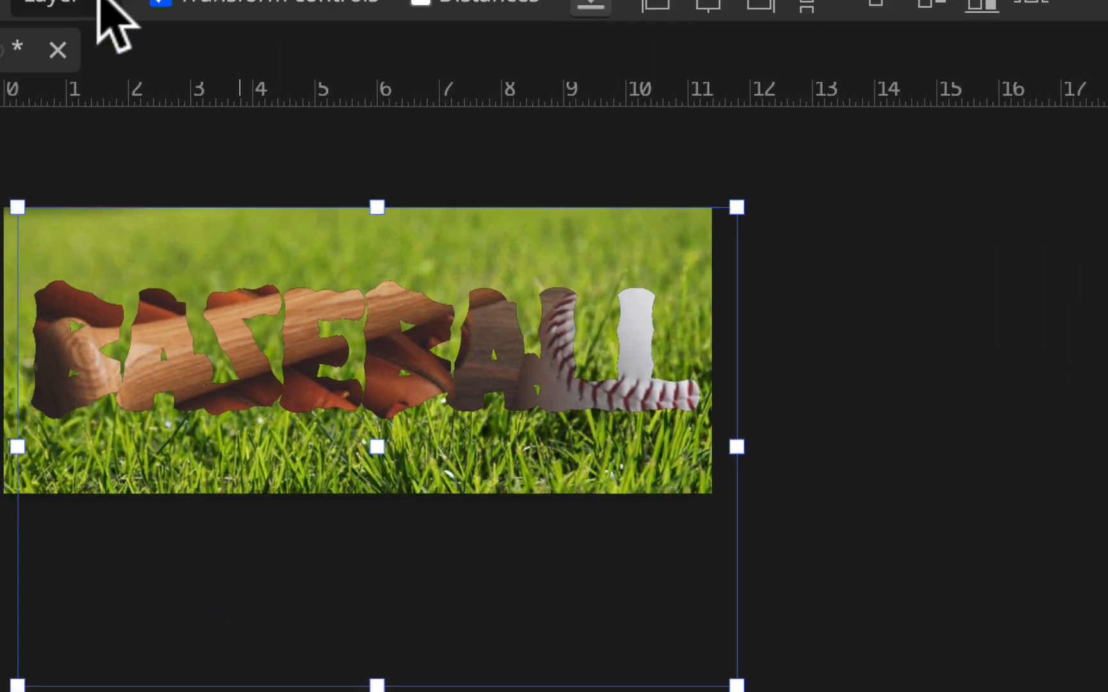
Step: Apply a 3 px Inside stroke to the baseball-image layer in off-white, RGB 251, 251, 247
click(244, 30)
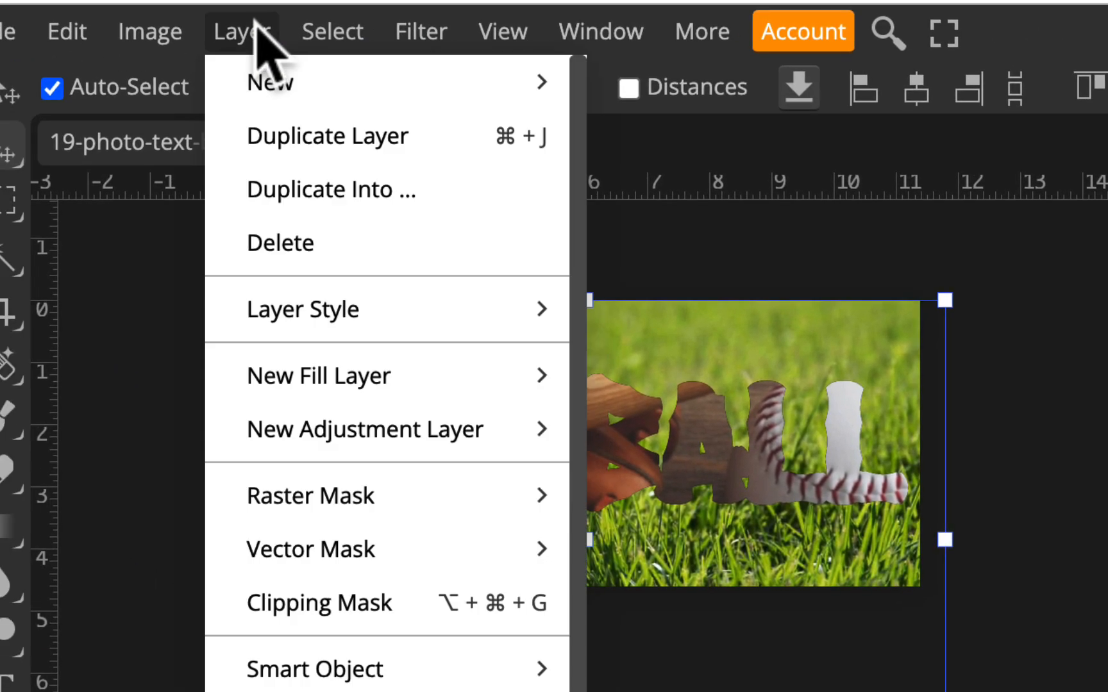
mouse_move(334, 295)
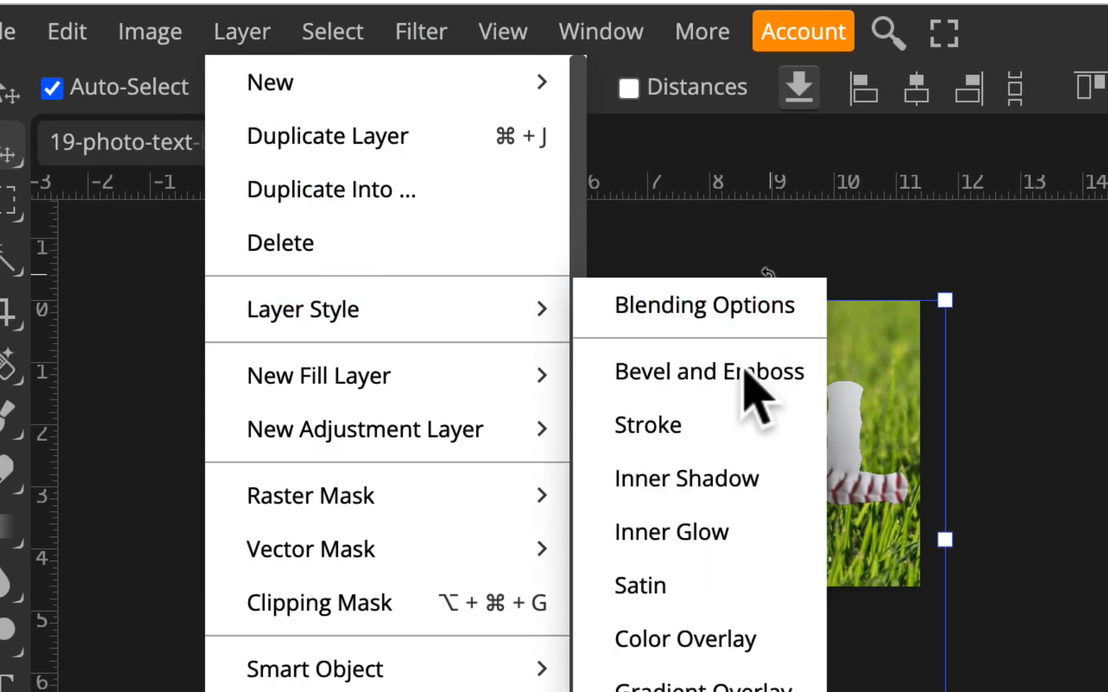
click(697, 424)
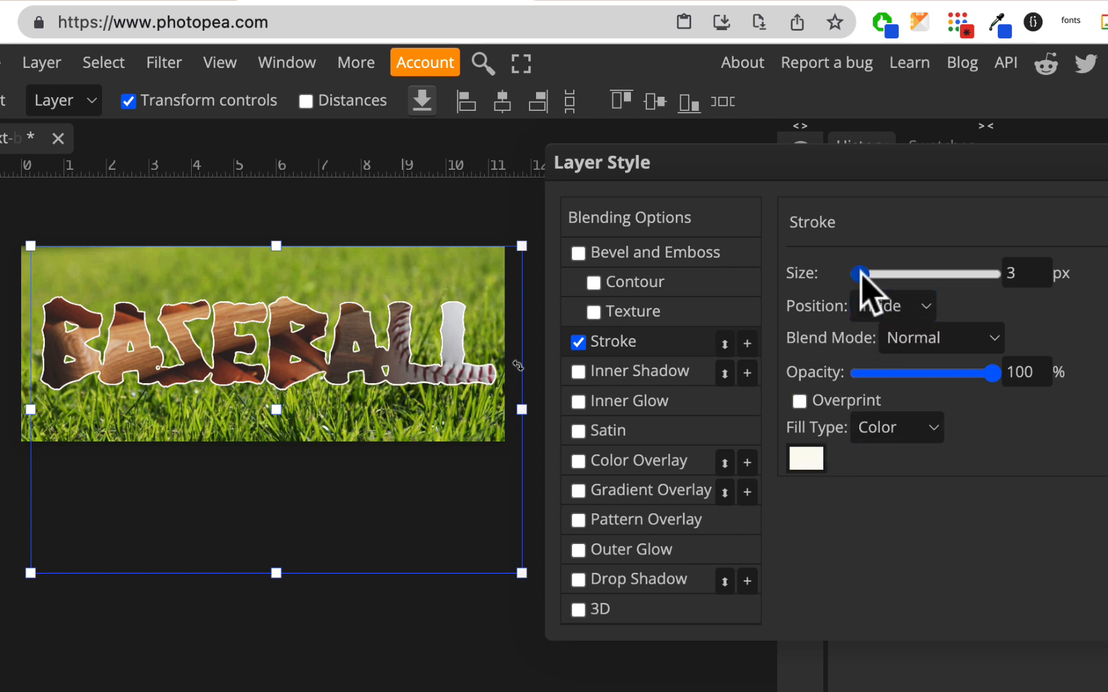
mouse_move(861, 275)
mouse_down()
mouse_move(886, 277)
mouse_move(860, 274)
mouse_up()
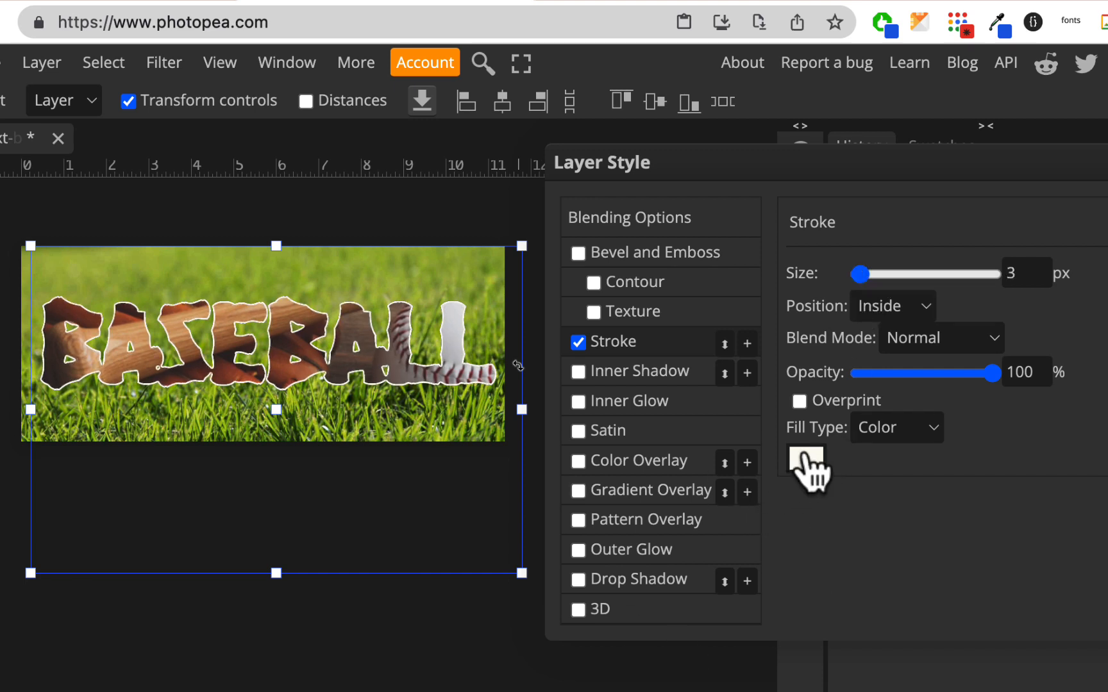
click(807, 459)
drag(223, 472, 204, 388)
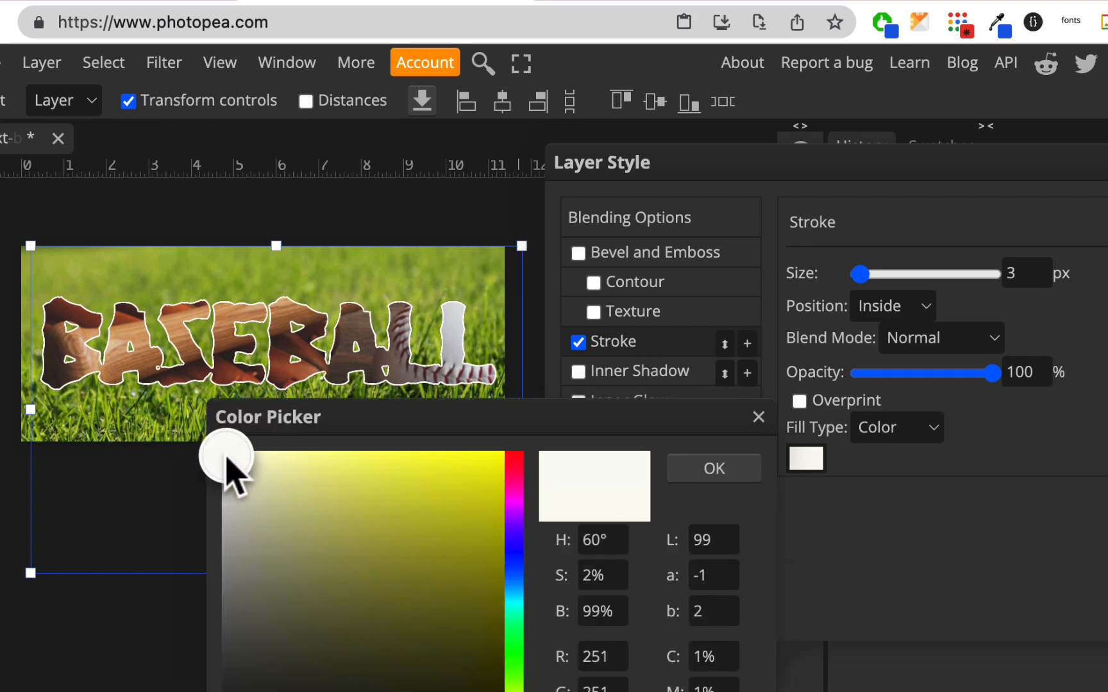
click(707, 470)
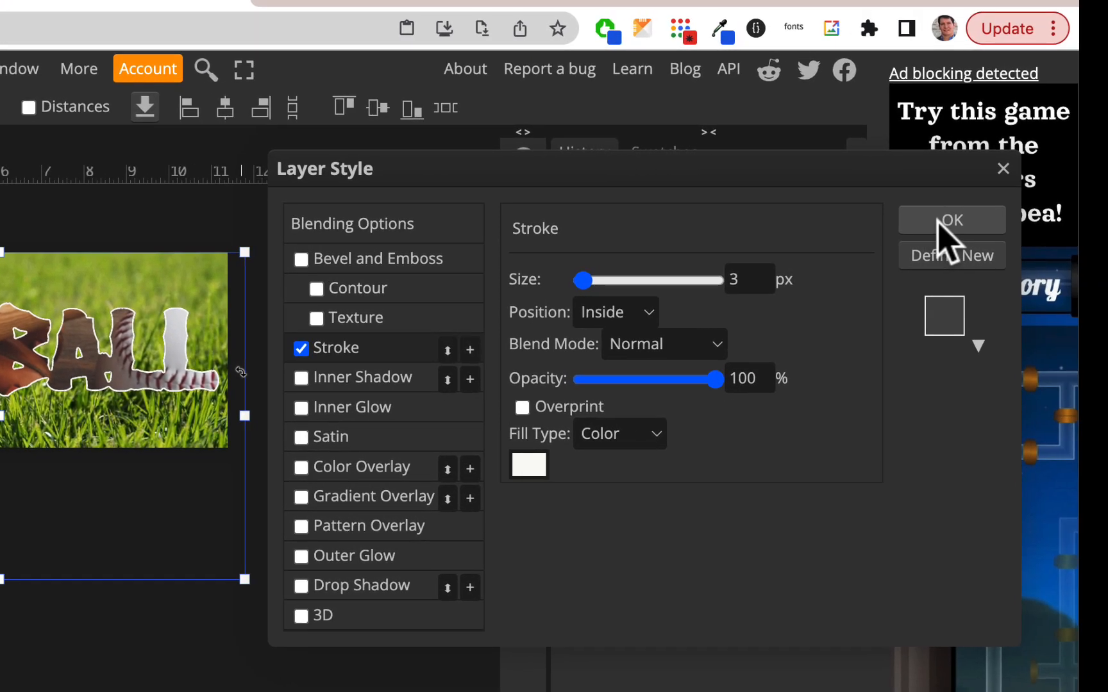
click(938, 219)
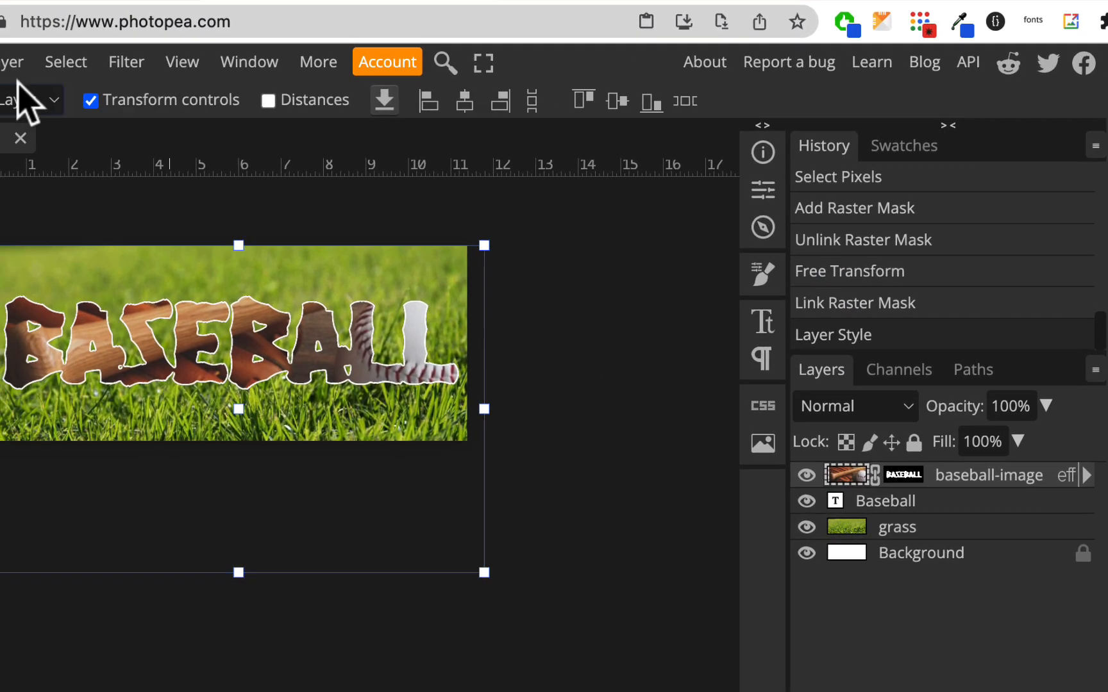
Step: Reopen the Stroke settings of the baseball-image layer and add a second Stroke effect
click(93, 59)
mouse_move(138, 253)
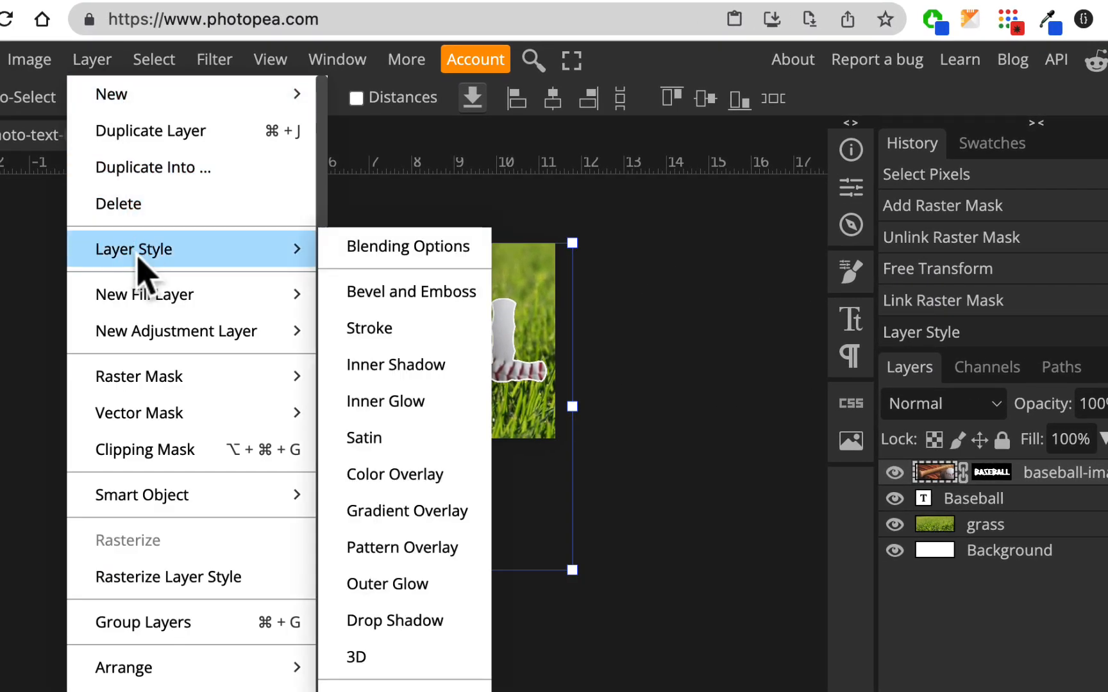
click(424, 346)
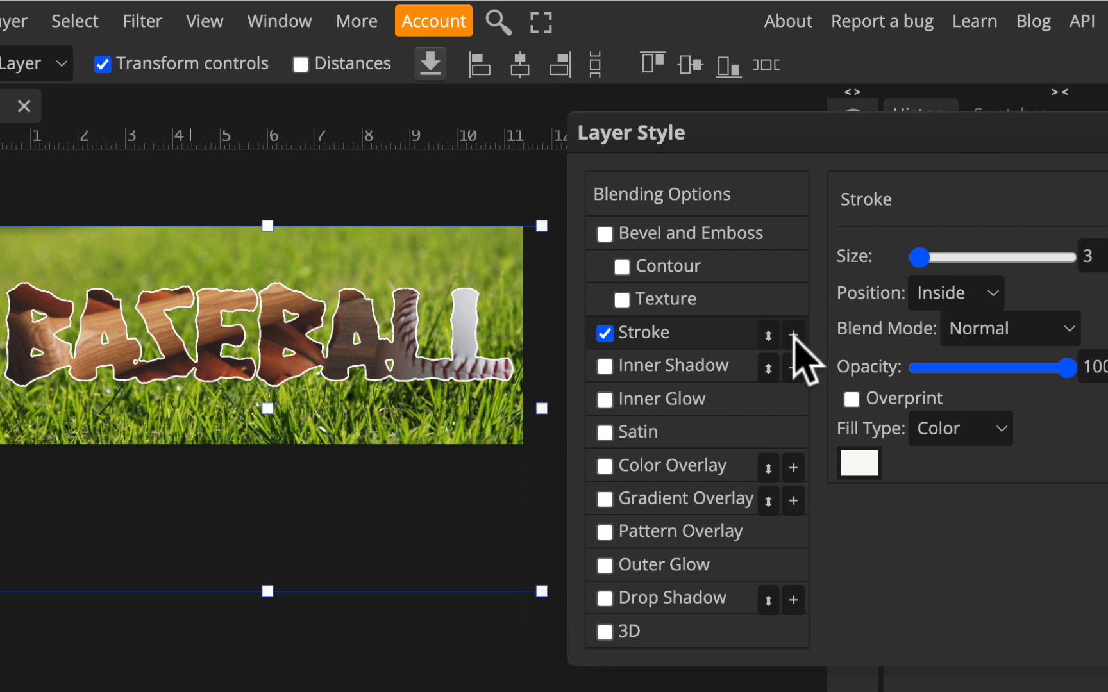
click(794, 334)
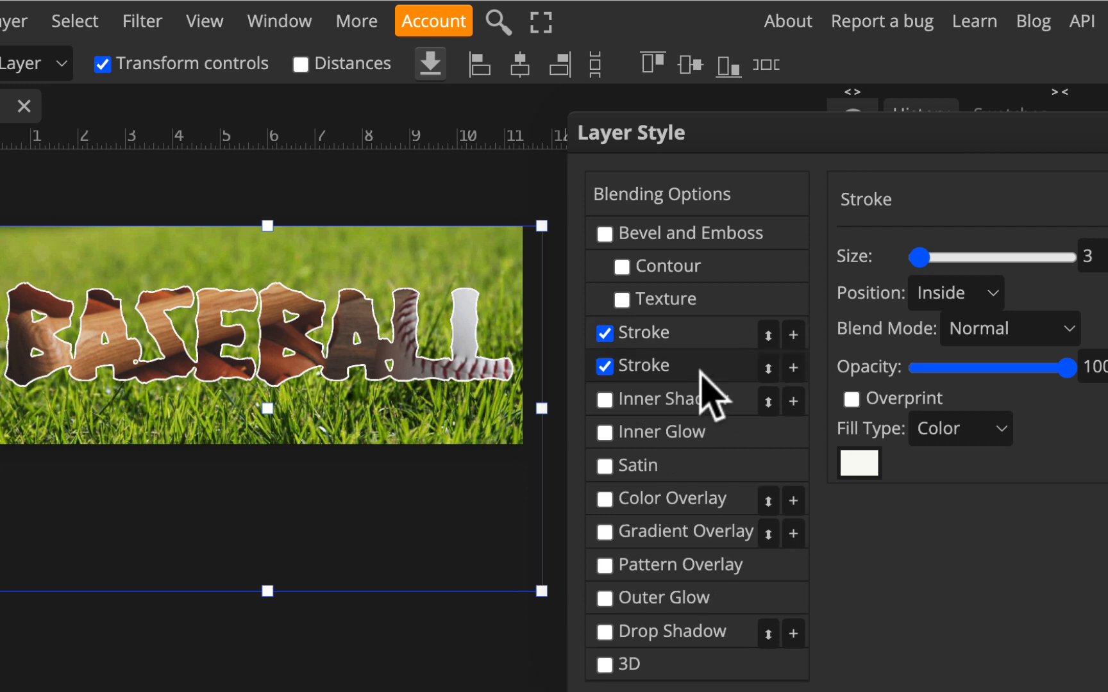
Step: Set the second stroke's color to pure black, RGB 0, 0, 0
click(862, 461)
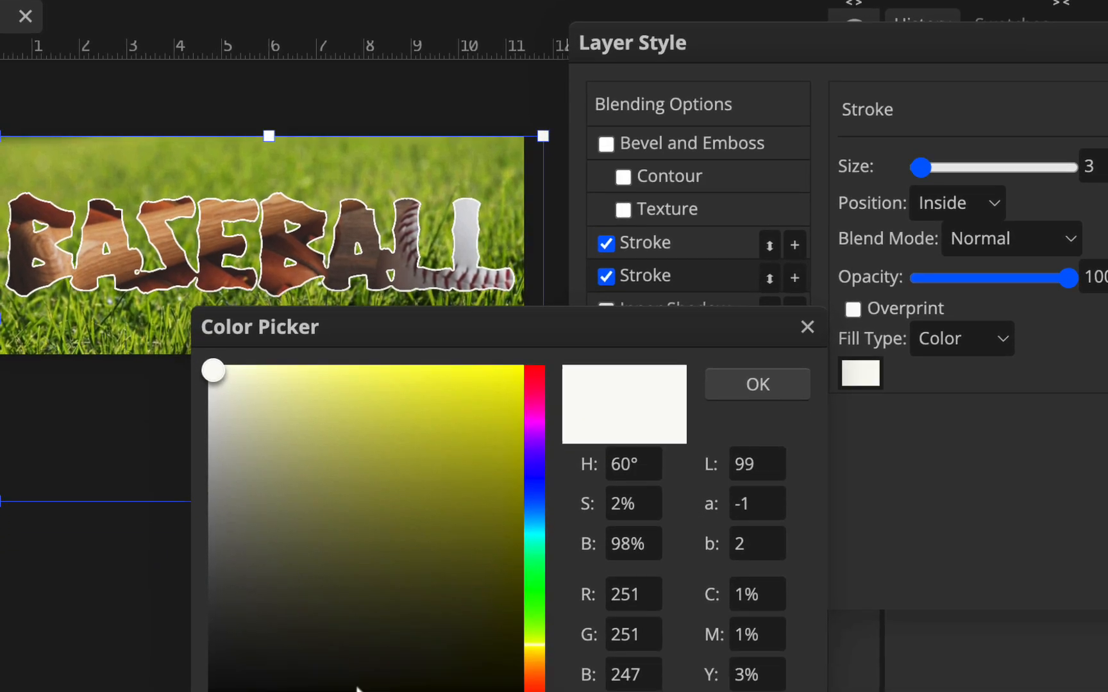
click(357, 691)
drag(357, 661, 333, 666)
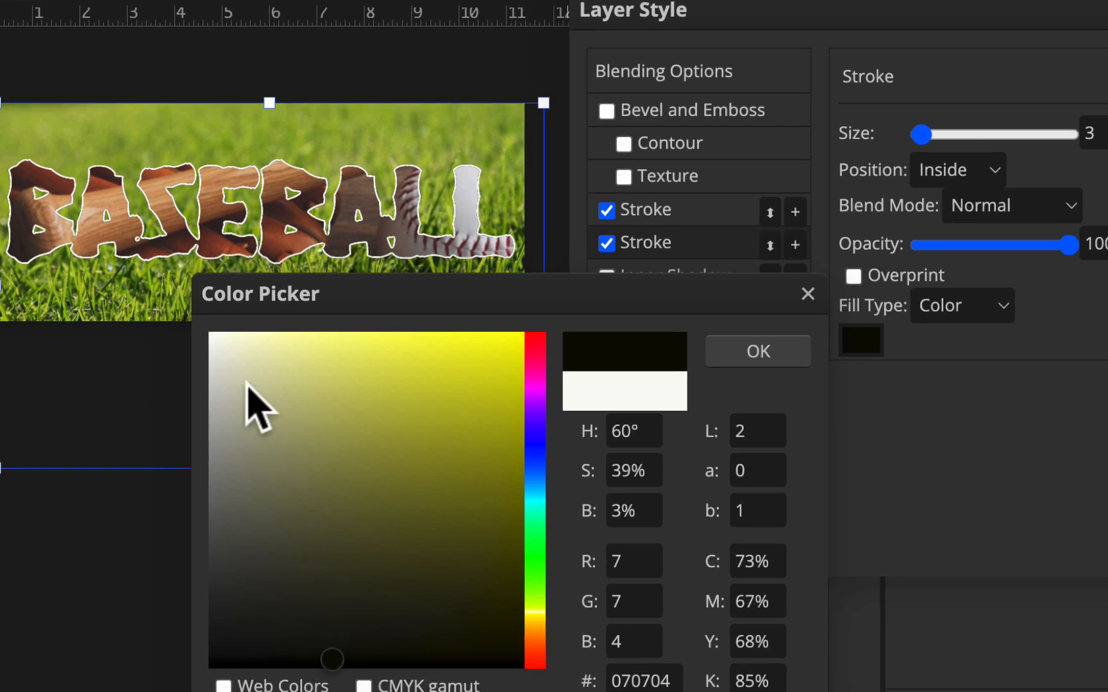
drag(257, 404, 349, 670)
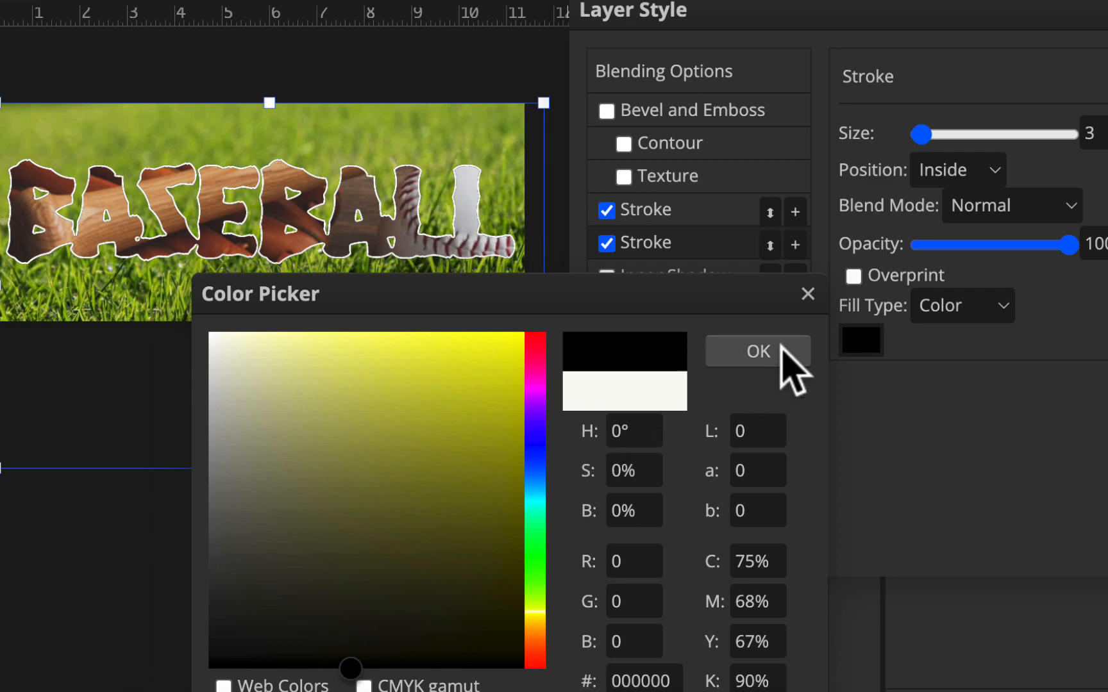
click(758, 352)
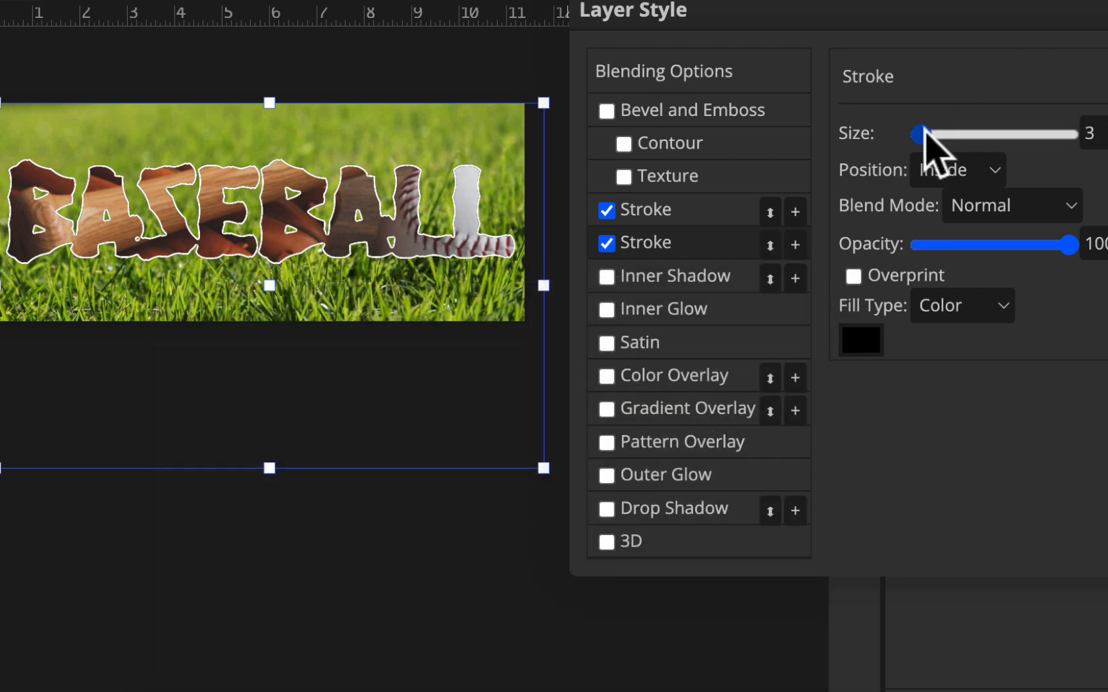
Step: Position the second stroke Outside at 12 px and recolor it dark olive gray, hex 414133
click(959, 170)
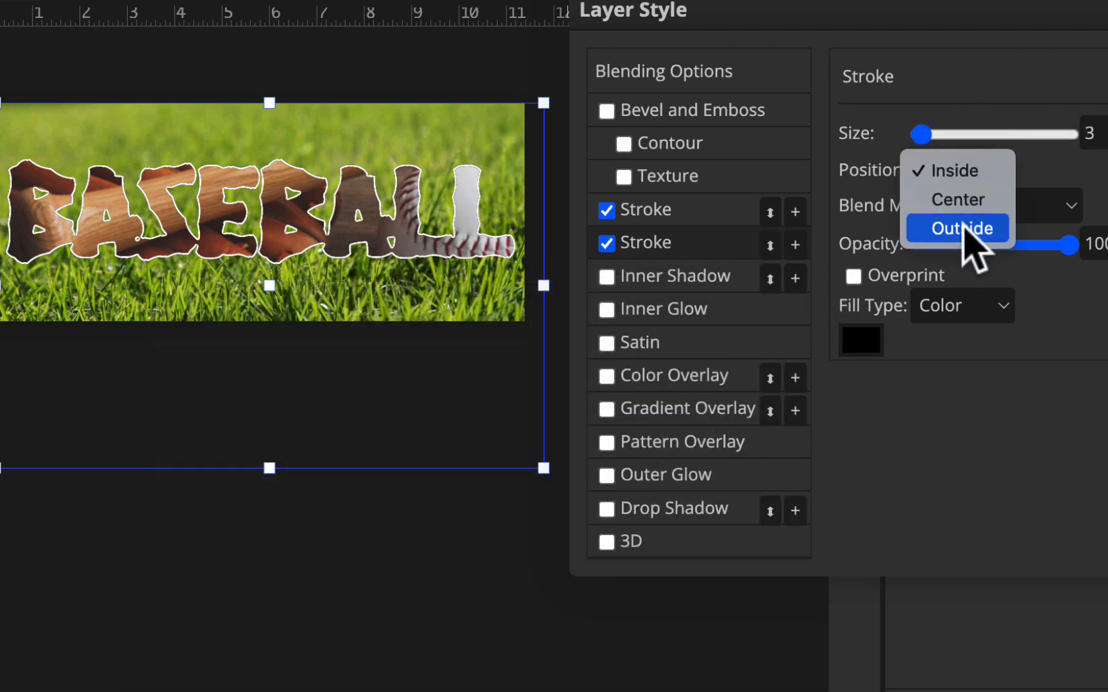
click(964, 228)
drag(921, 134, 929, 135)
click(861, 339)
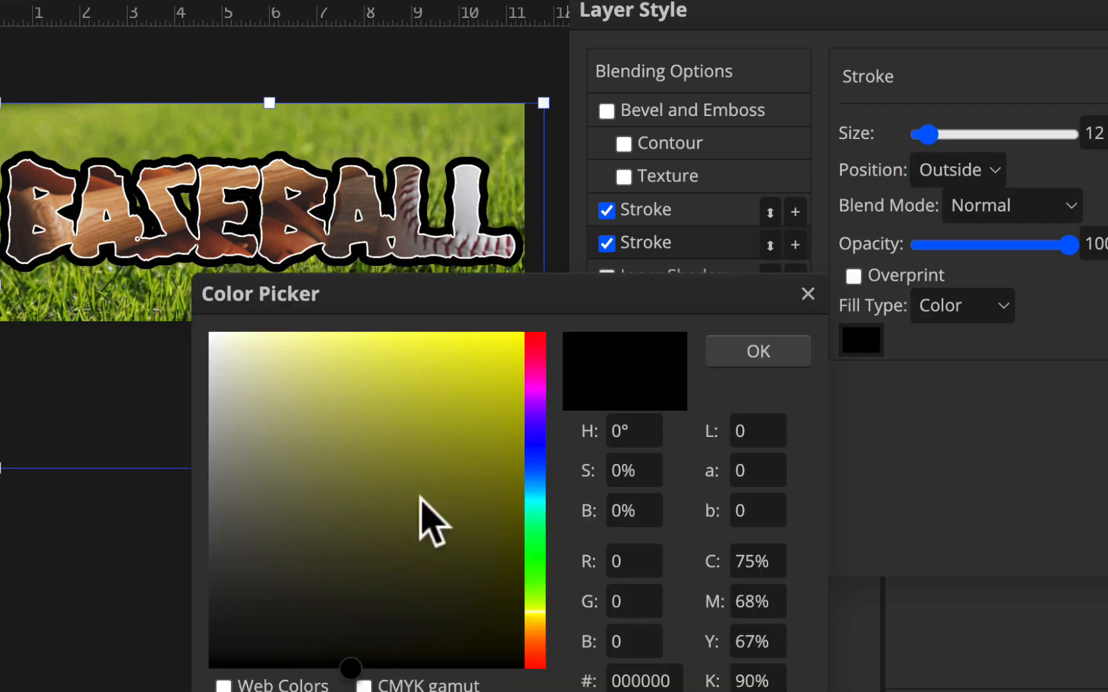
mouse_move(292, 594)
mouse_down()
mouse_move(301, 608)
mouse_move(276, 579)
mouse_up()
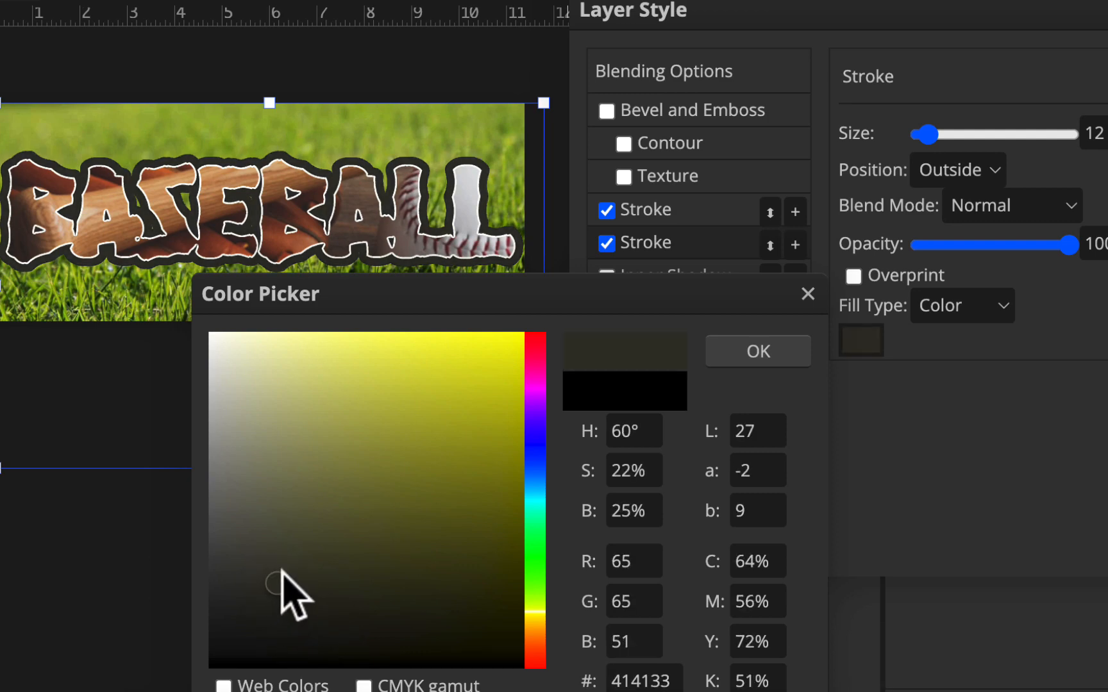
click(782, 363)
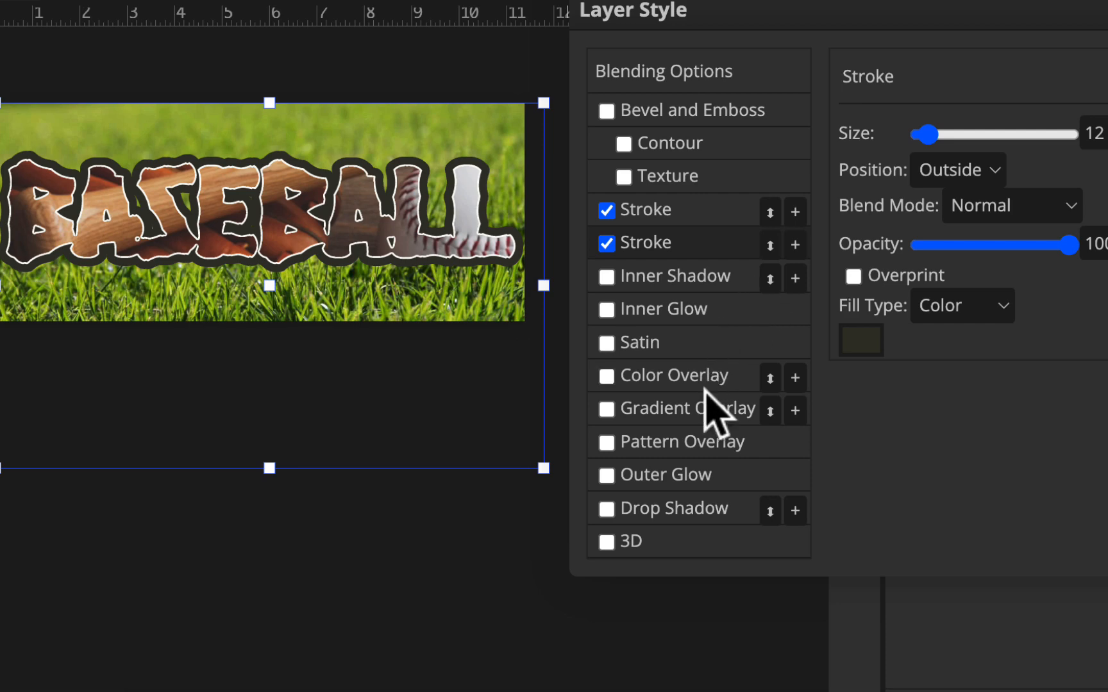
Step: Add an Outer Glow to the baseball-image layer with a spread of 38% and a size of 59 px
click(682, 474)
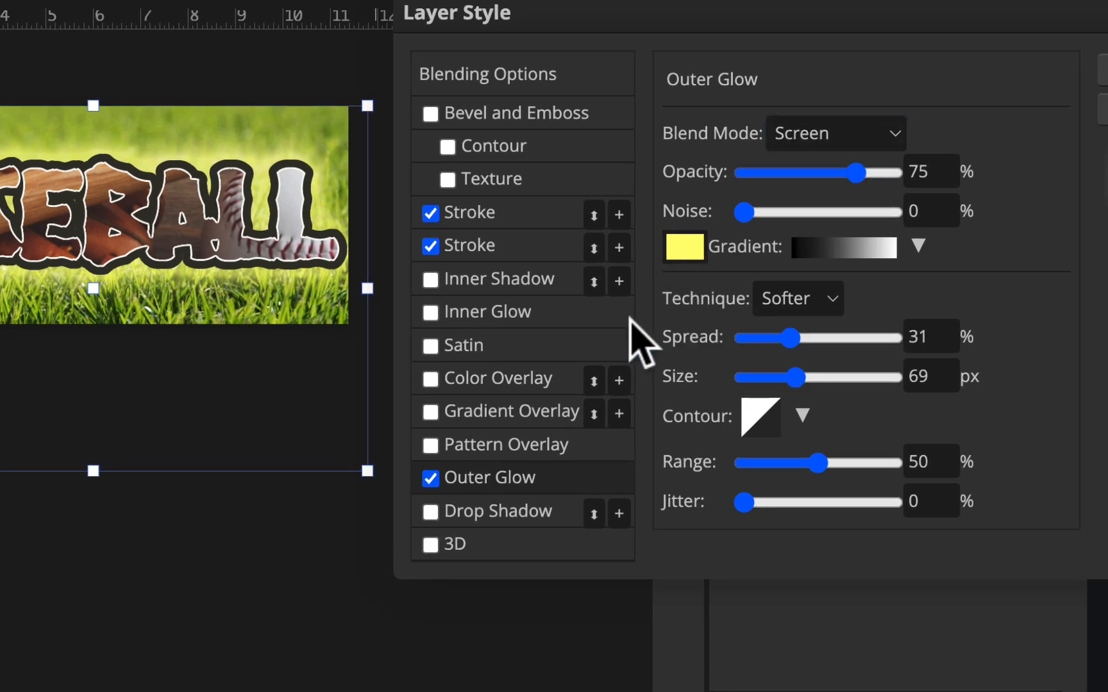
drag(791, 340, 742, 339)
drag(794, 377, 869, 341)
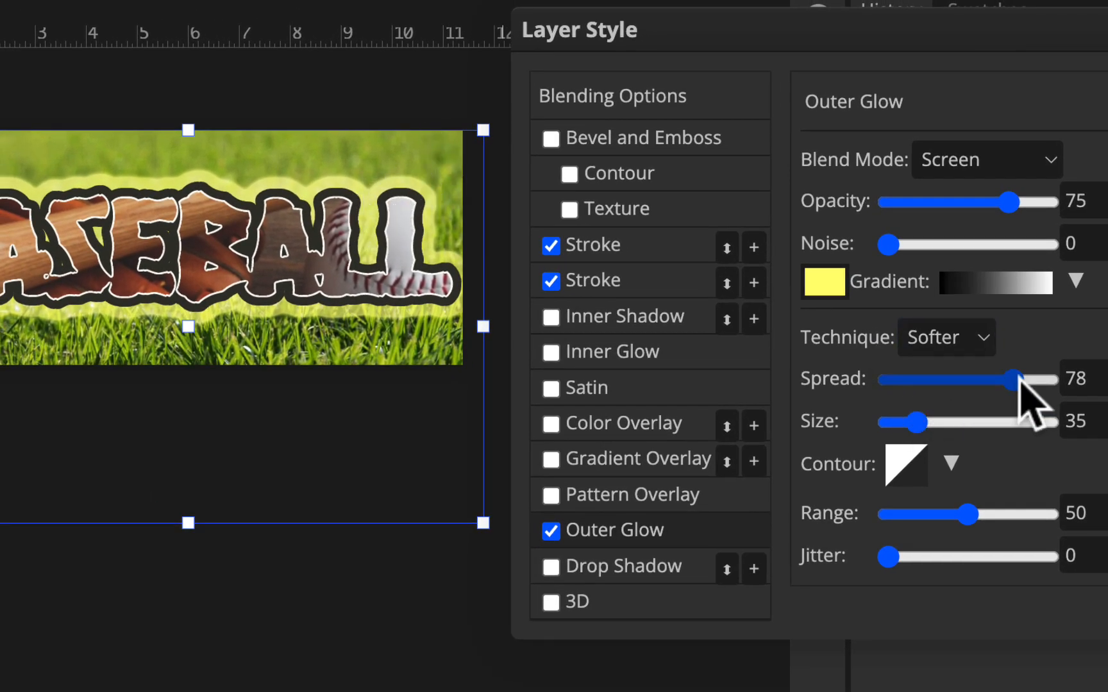
drag(1016, 379, 953, 379)
drag(917, 422, 947, 423)
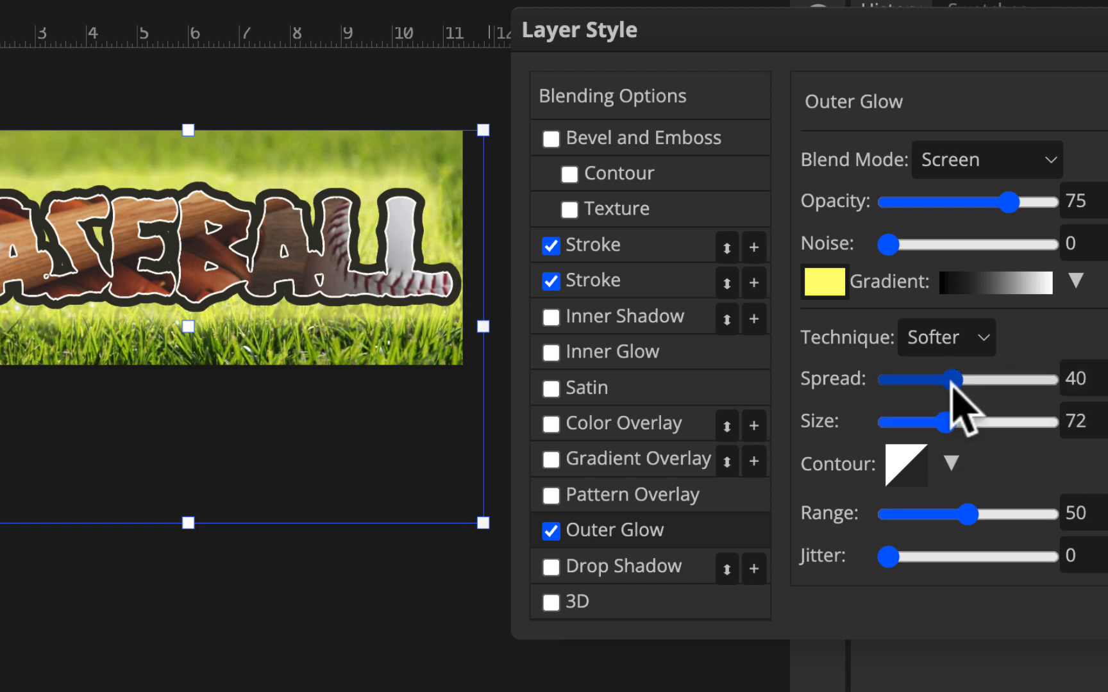
drag(952, 380, 960, 379)
mouse_move(947, 423)
mouse_down()
mouse_move(963, 423)
mouse_move(933, 422)
mouse_up()
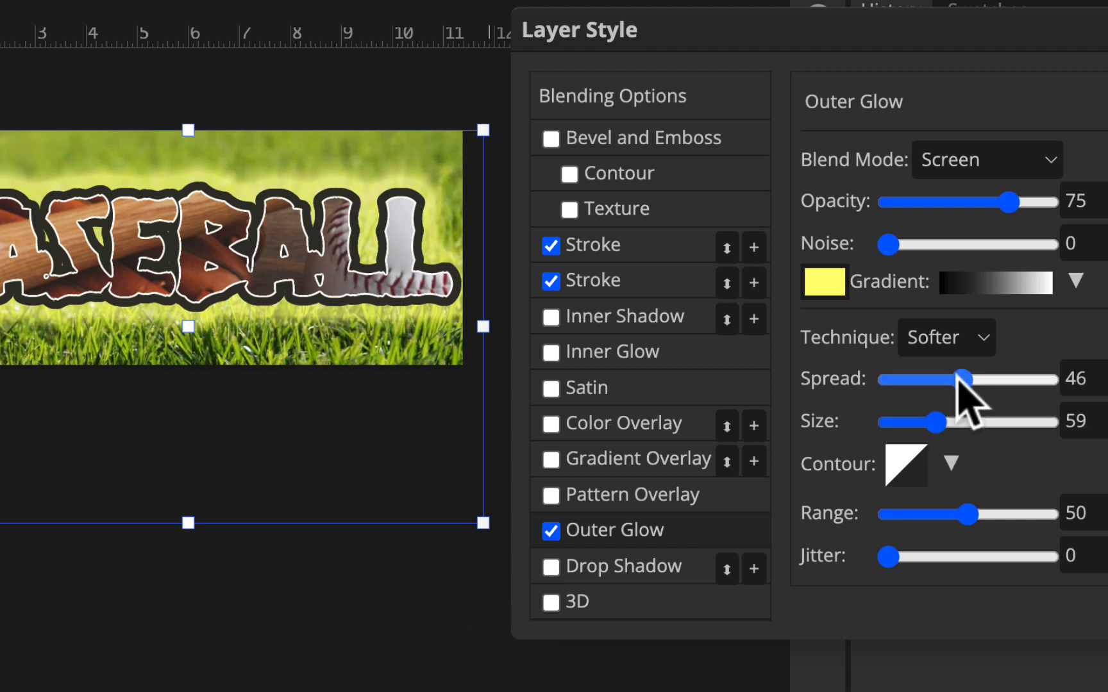
mouse_move(960, 379)
mouse_down()
mouse_move(935, 380)
mouse_move(949, 379)
mouse_up()
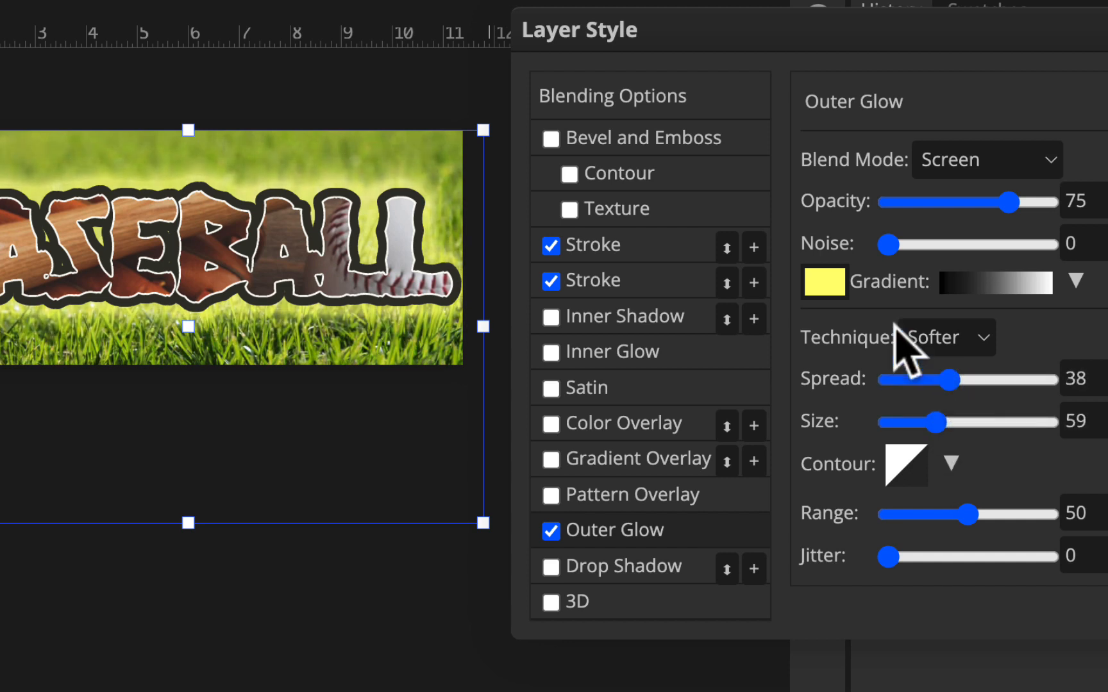
Step: Change the outer glow's color to off-white, HSB 60°, 3%, 99%, and set its size to 64 px
click(824, 282)
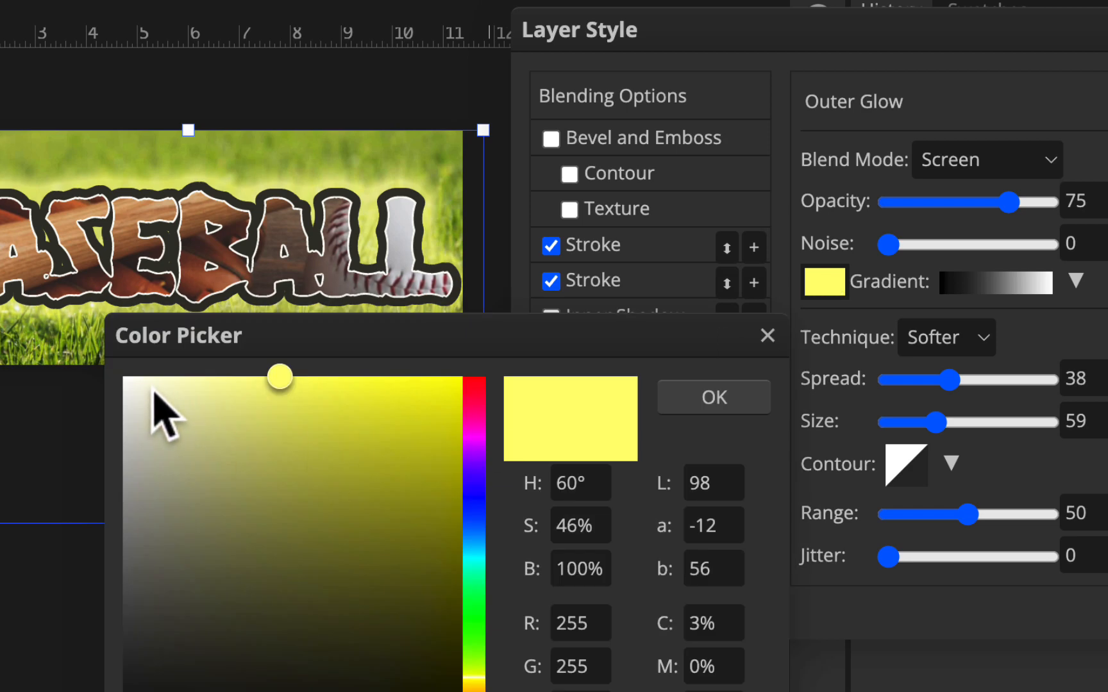
click(133, 379)
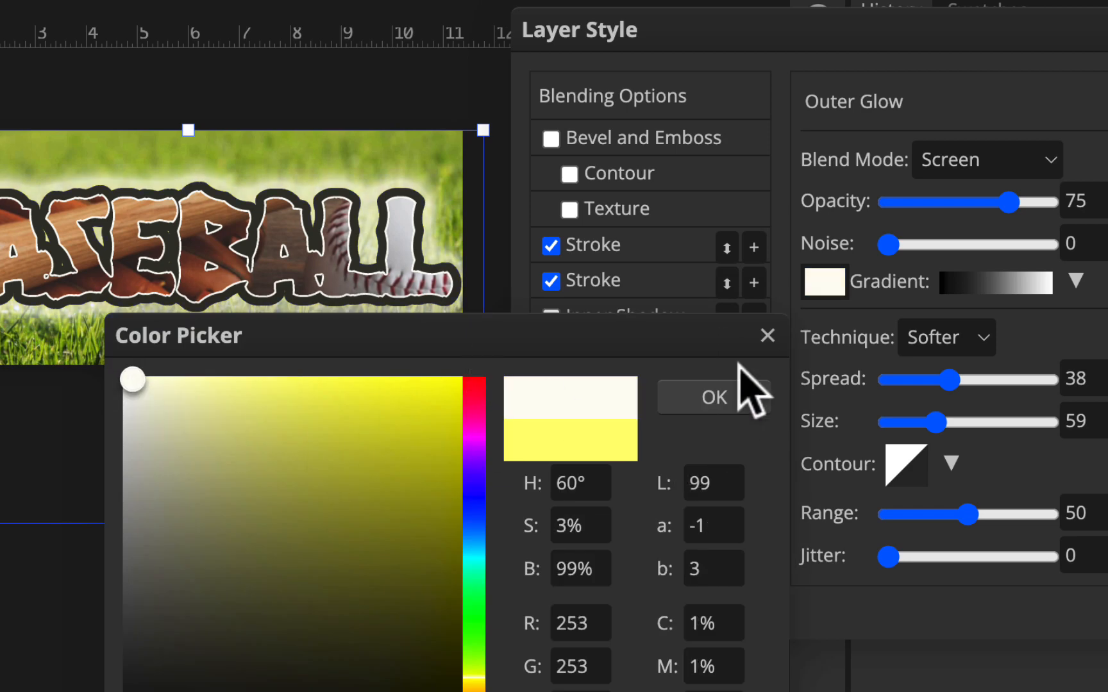
click(728, 392)
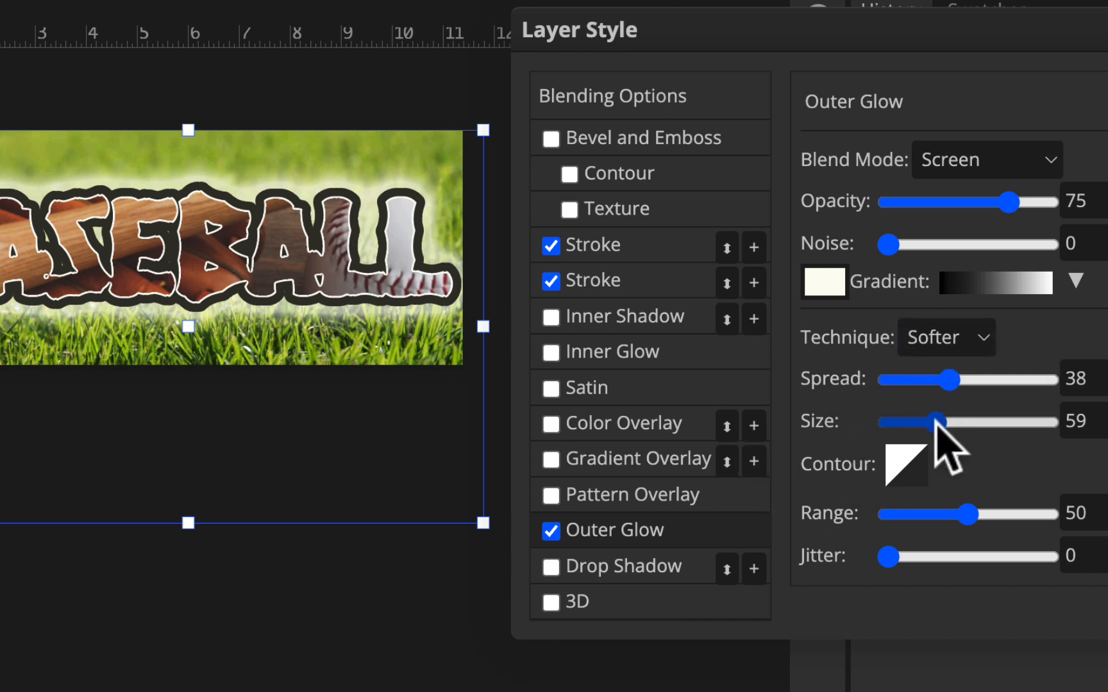
drag(936, 423, 940, 424)
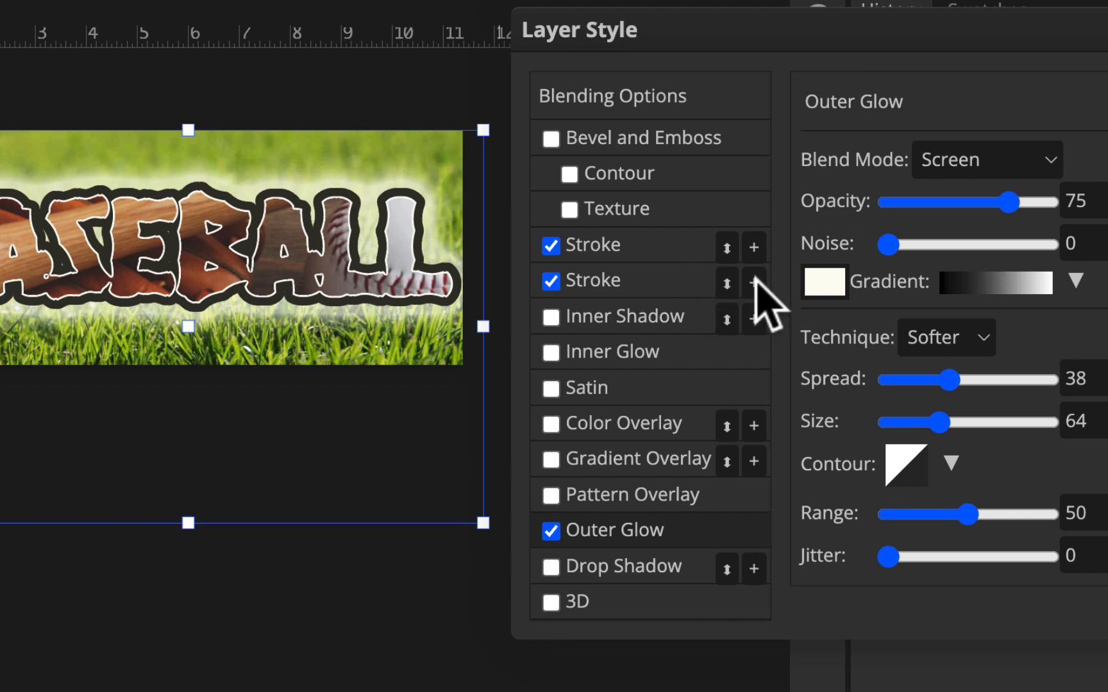
Step: Add a third Outside stroke in bright yellow, HSB 60°, 72%, 97%, with a size of 21 px
click(754, 283)
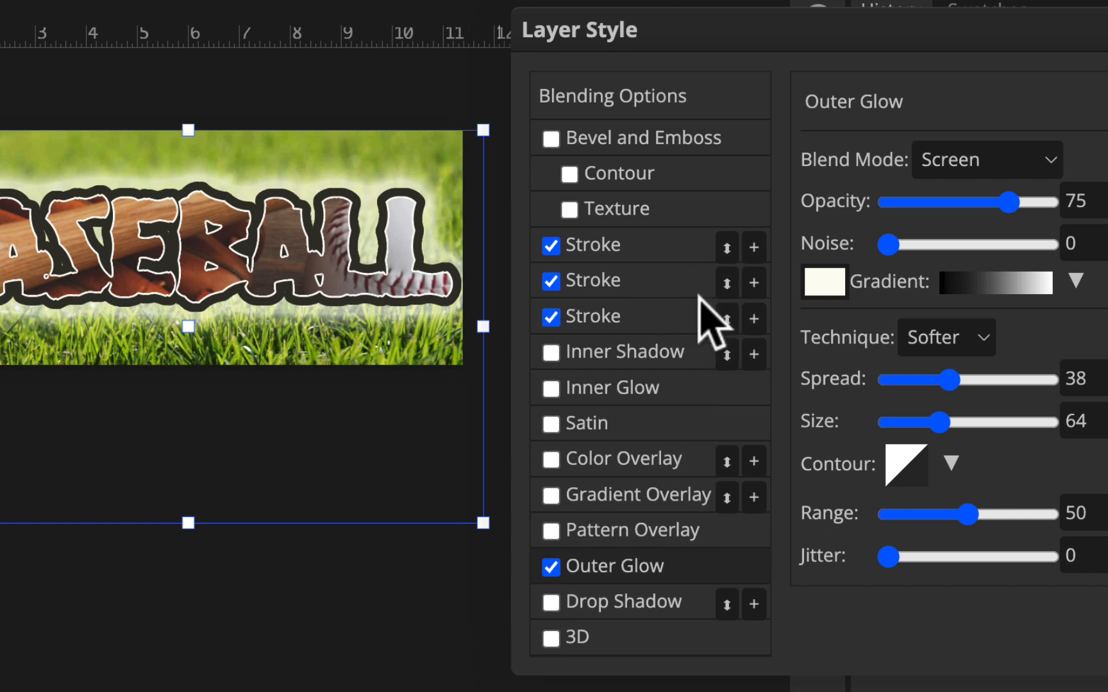
click(648, 312)
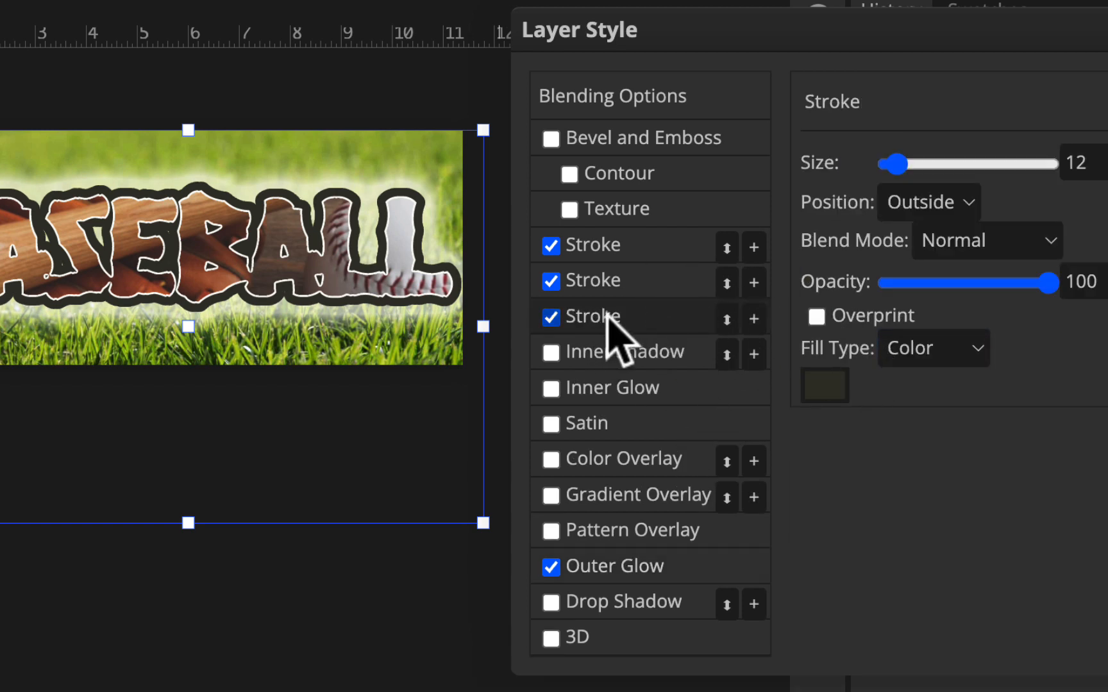
click(825, 385)
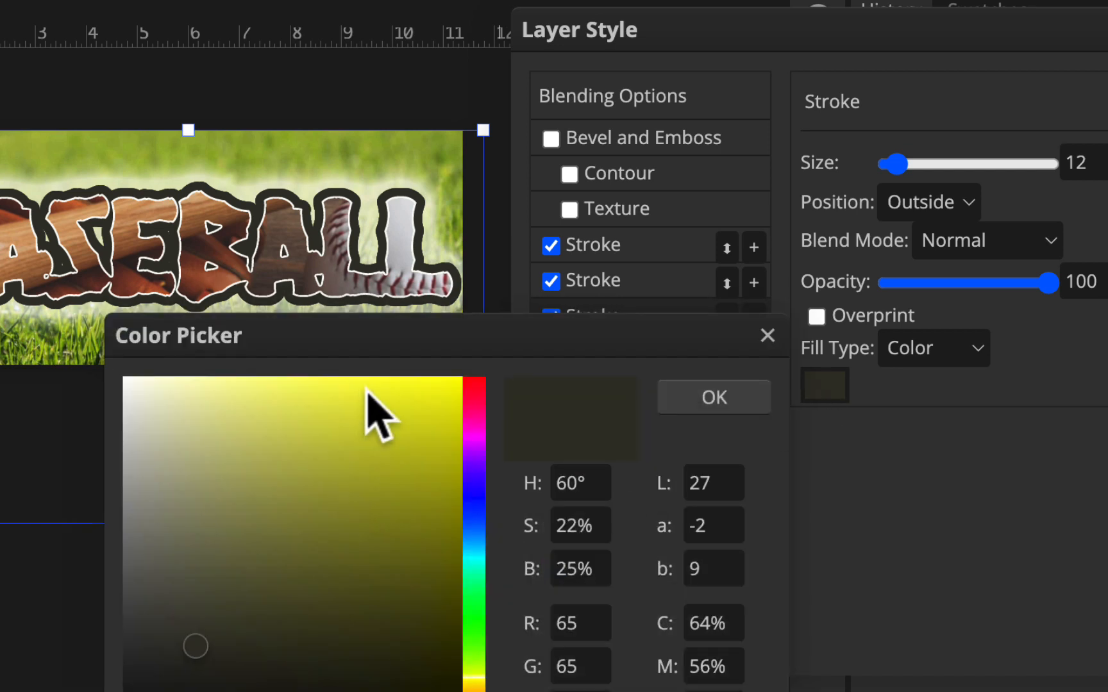
click(367, 386)
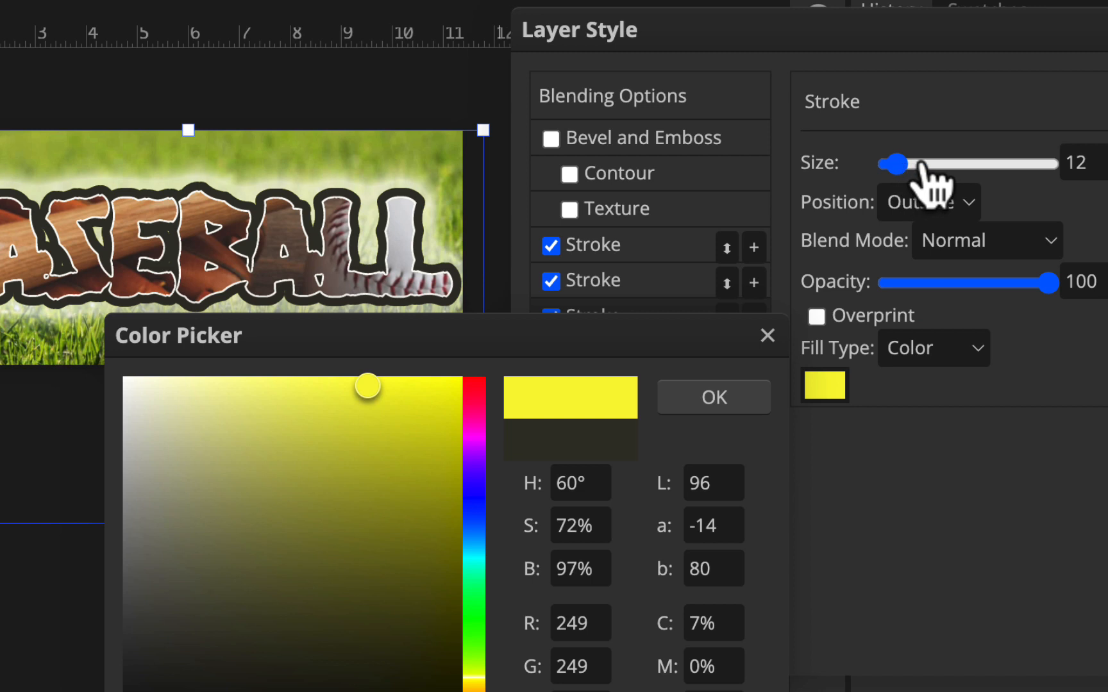
click(737, 396)
mouse_move(897, 166)
mouse_down()
mouse_move(923, 164)
mouse_move(907, 169)
mouse_move(904, 190)
mouse_move(904, 168)
mouse_up()
scroll(334, 297, up, 3)
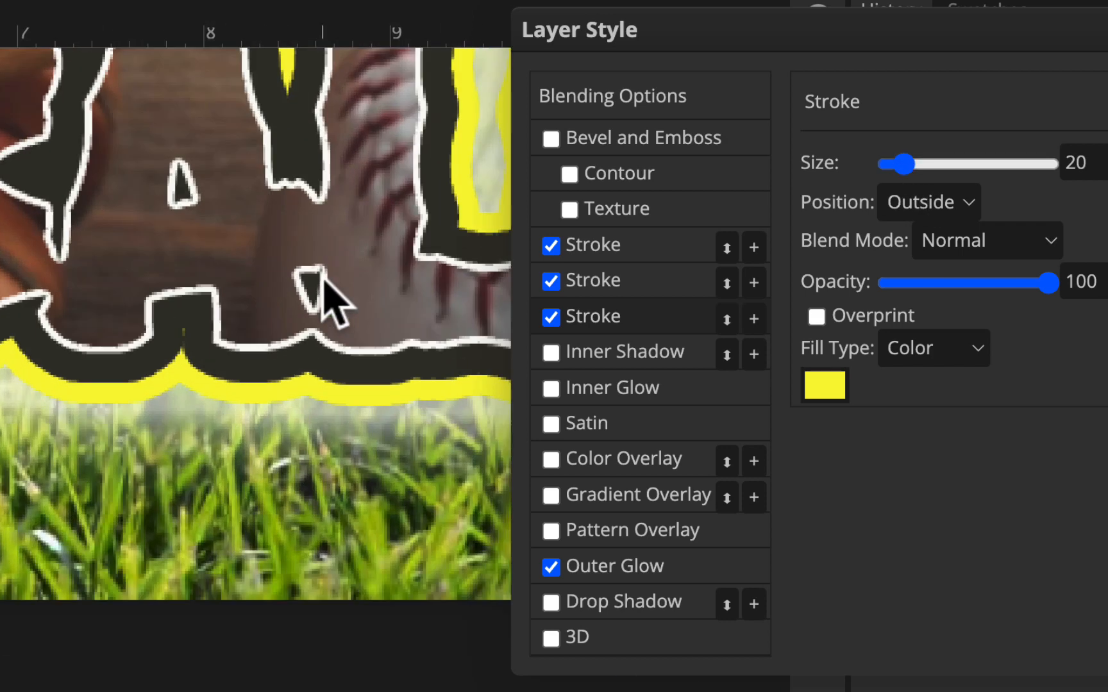
mouse_move(900, 168)
mouse_down()
mouse_move(891, 169)
mouse_move(904, 169)
mouse_up()
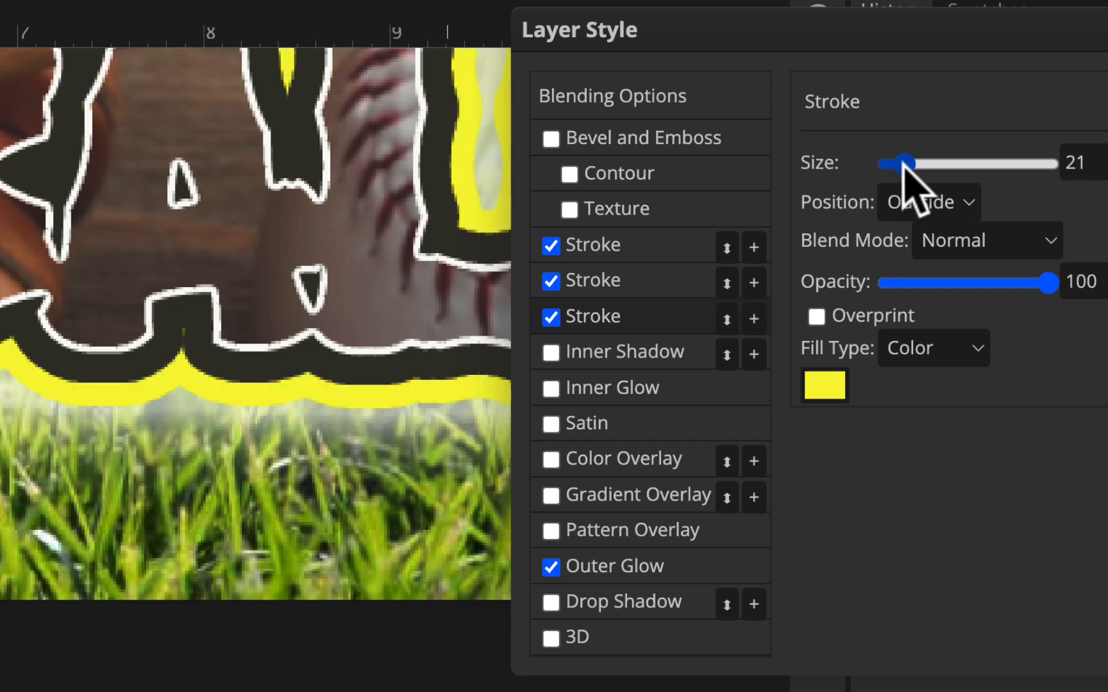
Step: Darken the third stroke's color to a muted olive yellow and apply the layer style
click(843, 391)
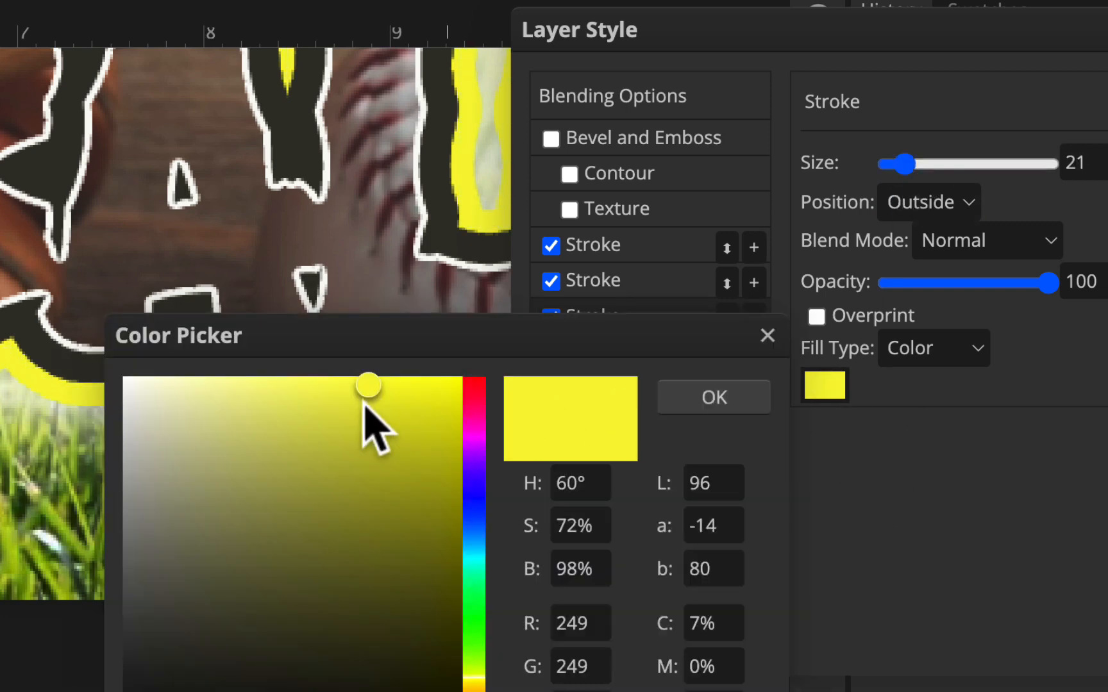
mouse_move(366, 403)
mouse_down()
mouse_move(365, 392)
mouse_move(388, 469)
mouse_move(383, 447)
mouse_up()
click(708, 398)
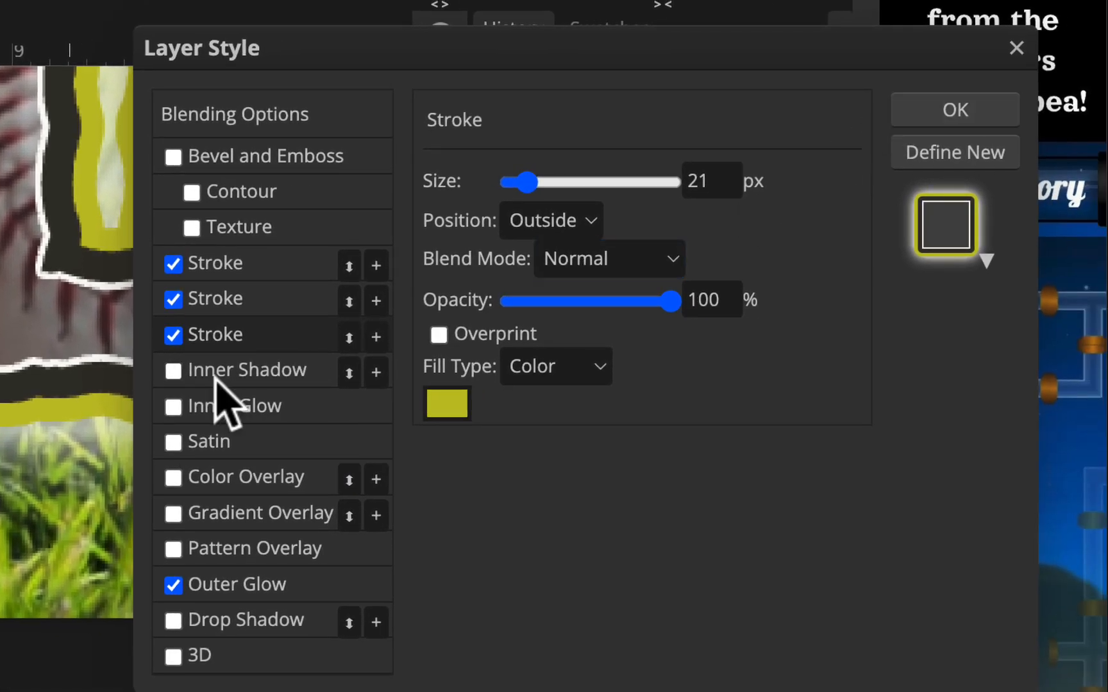
scroll(87, 385, down, 5)
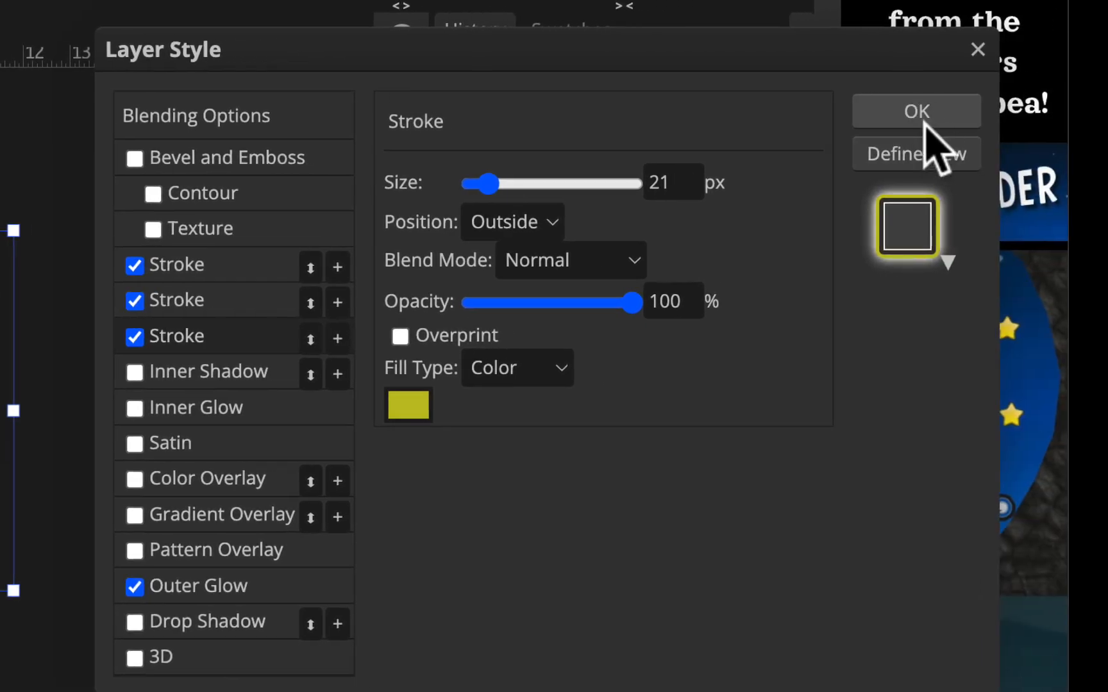
click(924, 121)
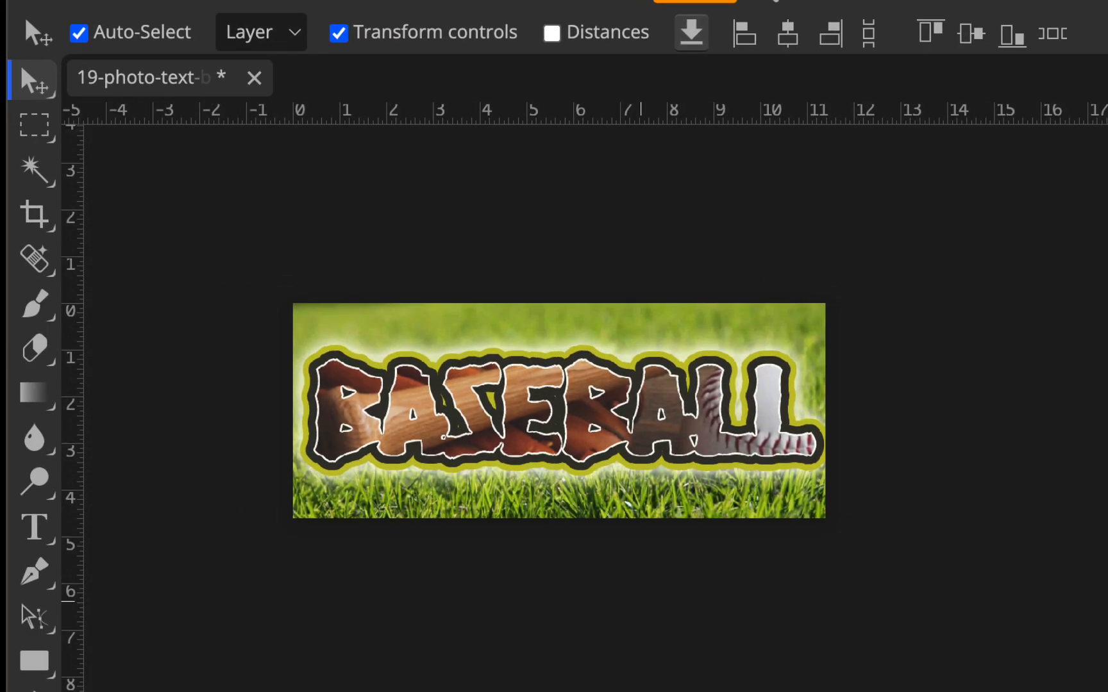
Step: Hide the grass and Background layers to inspect the lettering on transparency, and show both layers again
click(1107, 544)
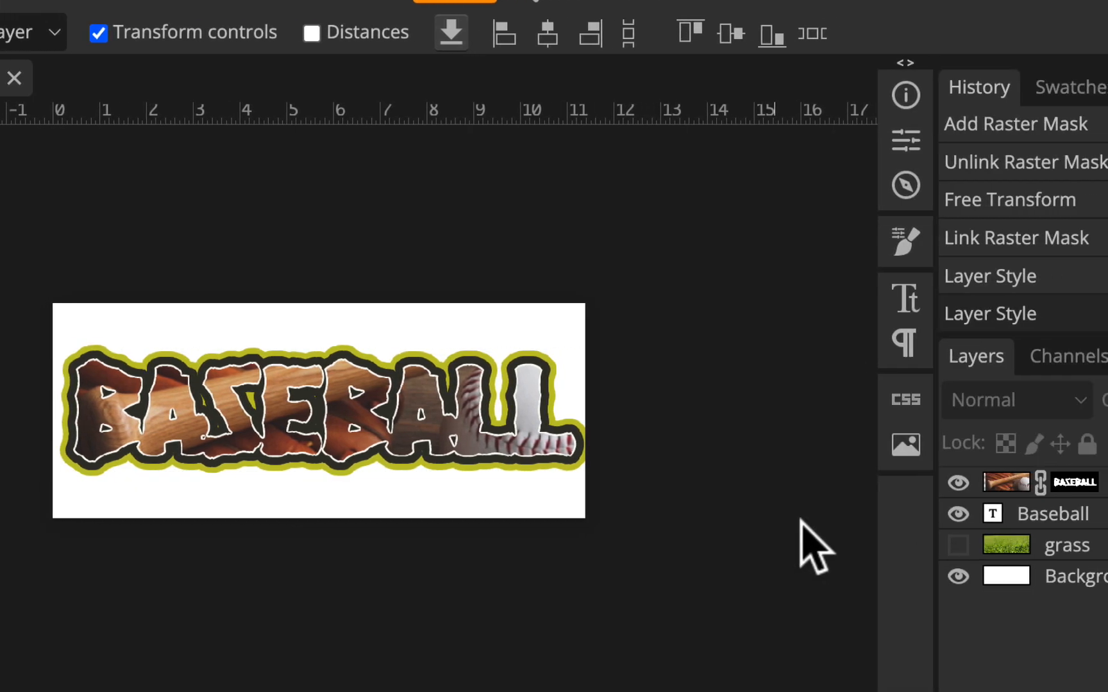
click(958, 576)
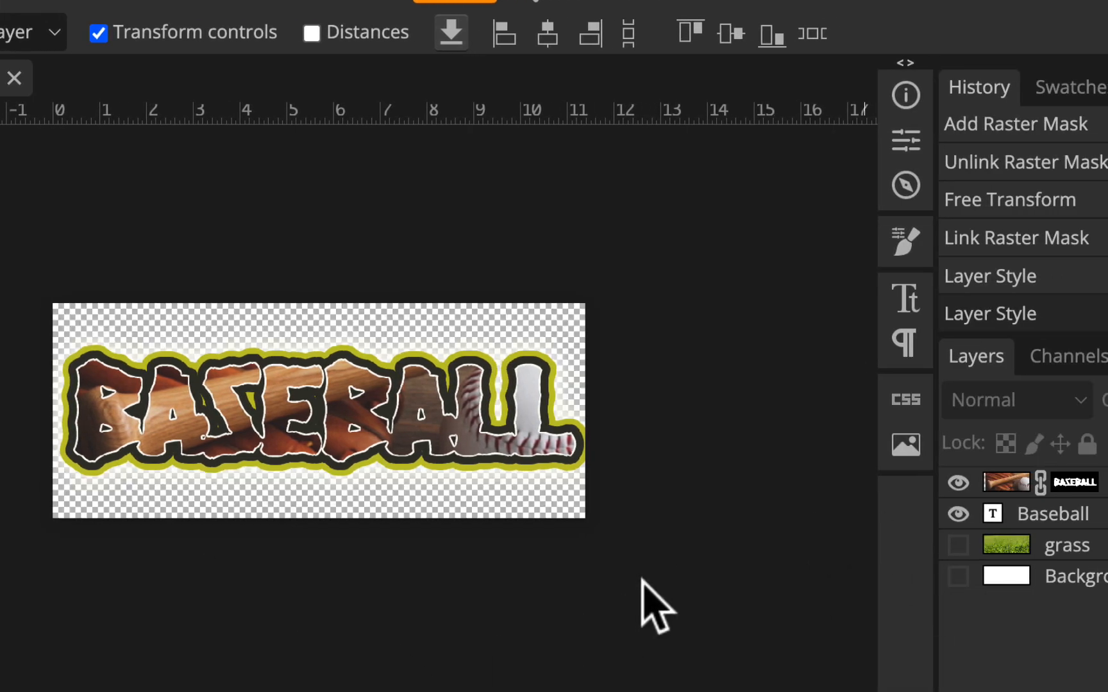
click(958, 546)
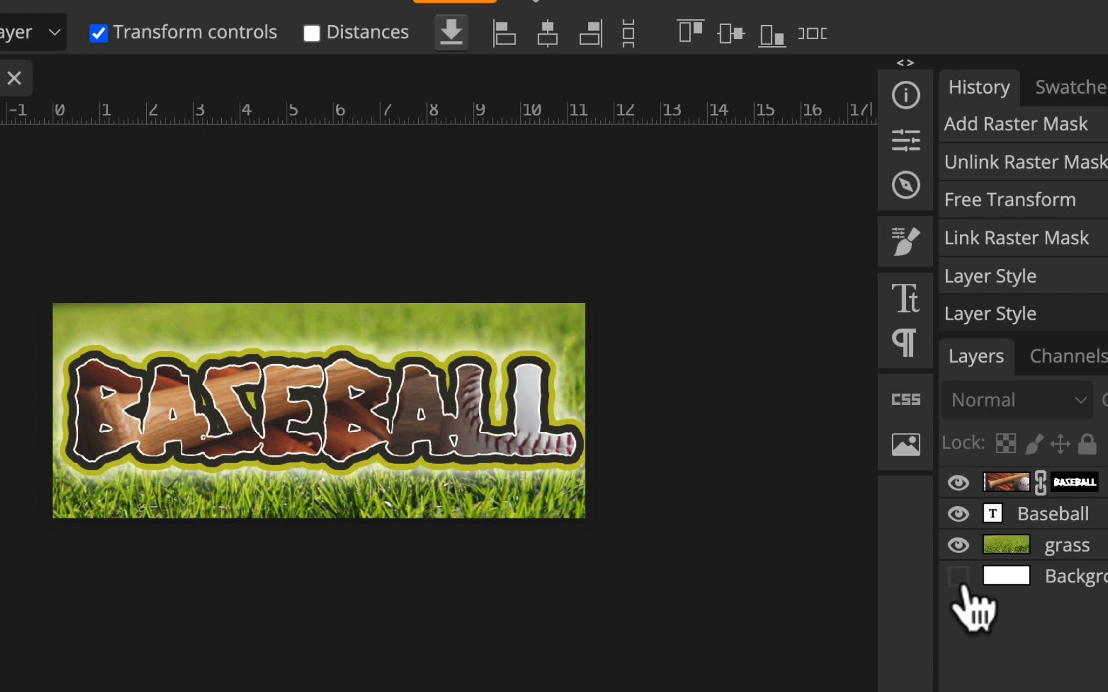
click(957, 576)
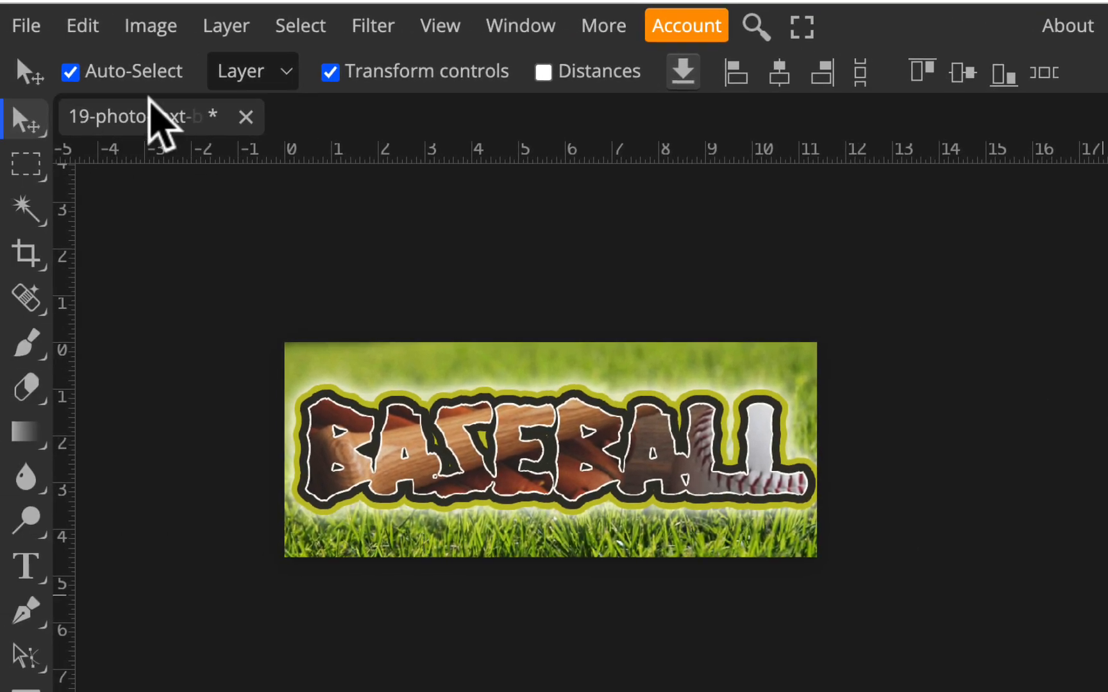
Step: Save the finished baseball banner document
click(35, 24)
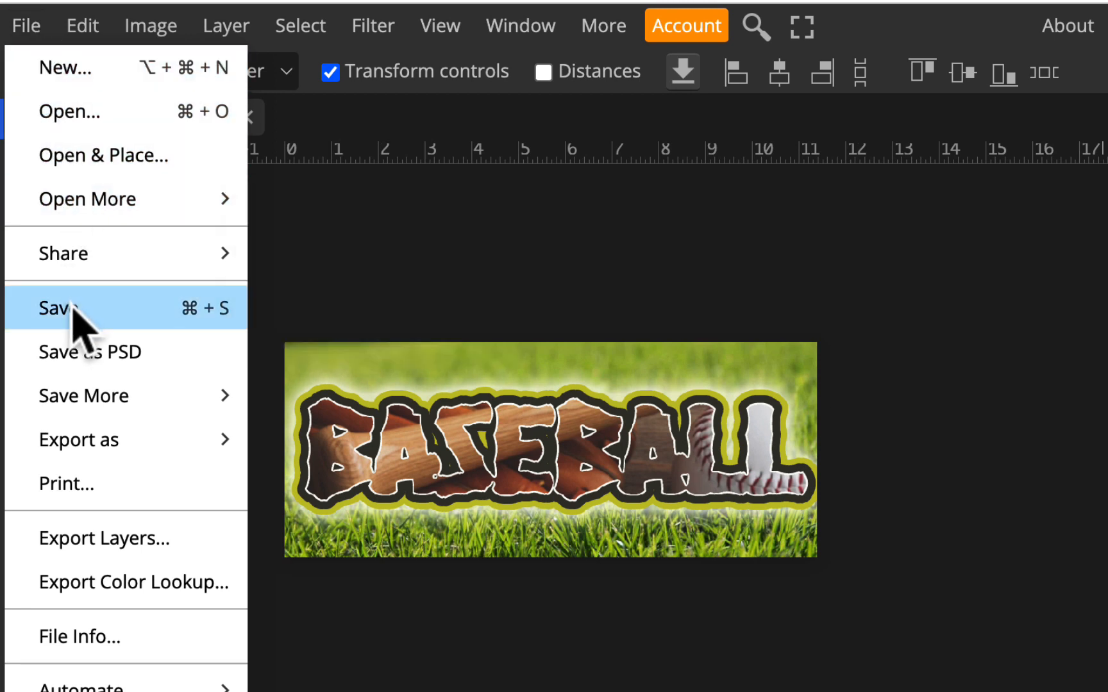
click(73, 307)
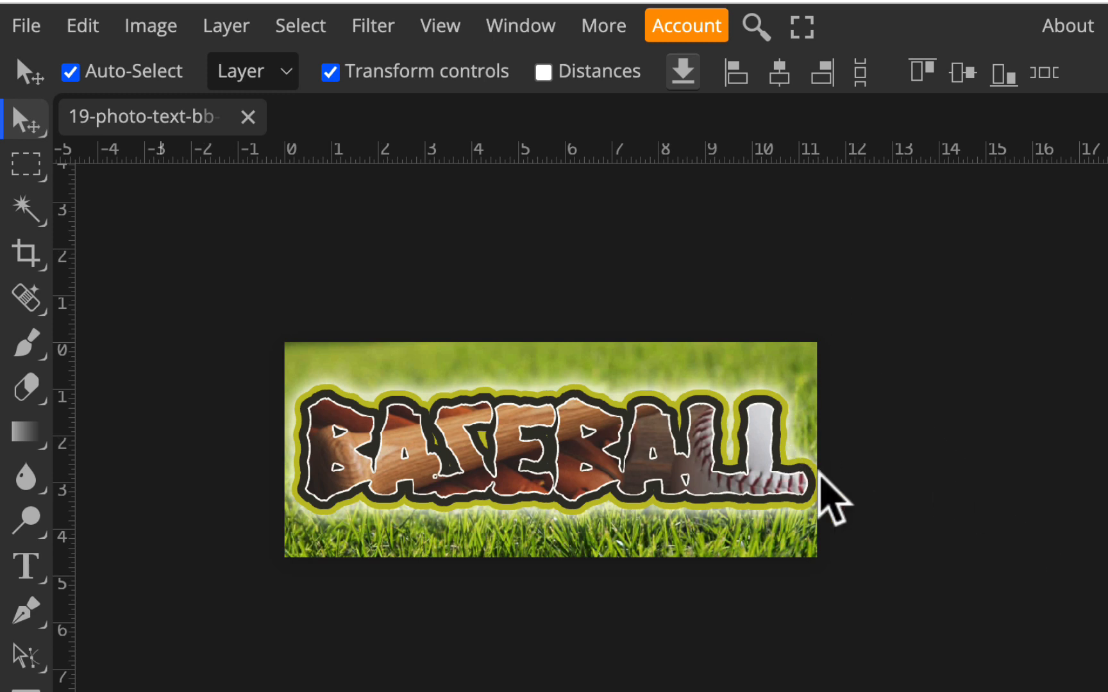
Step: Export the baseball banner as a JPG at 820 x 332 px and 100% quality
click(29, 25)
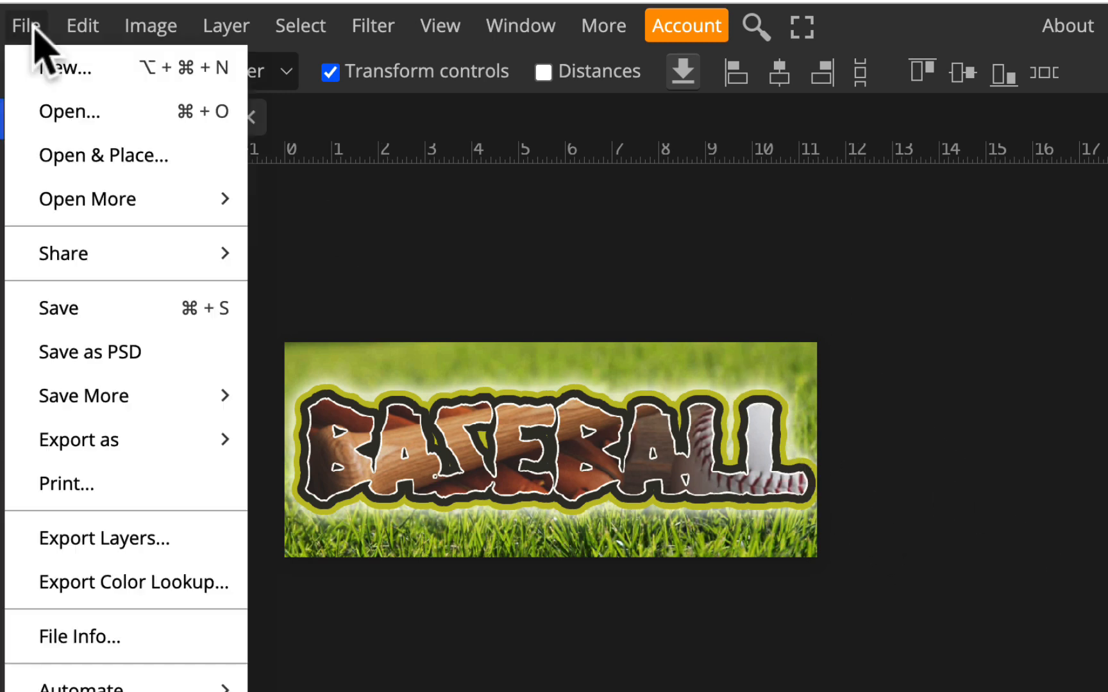
mouse_move(84, 442)
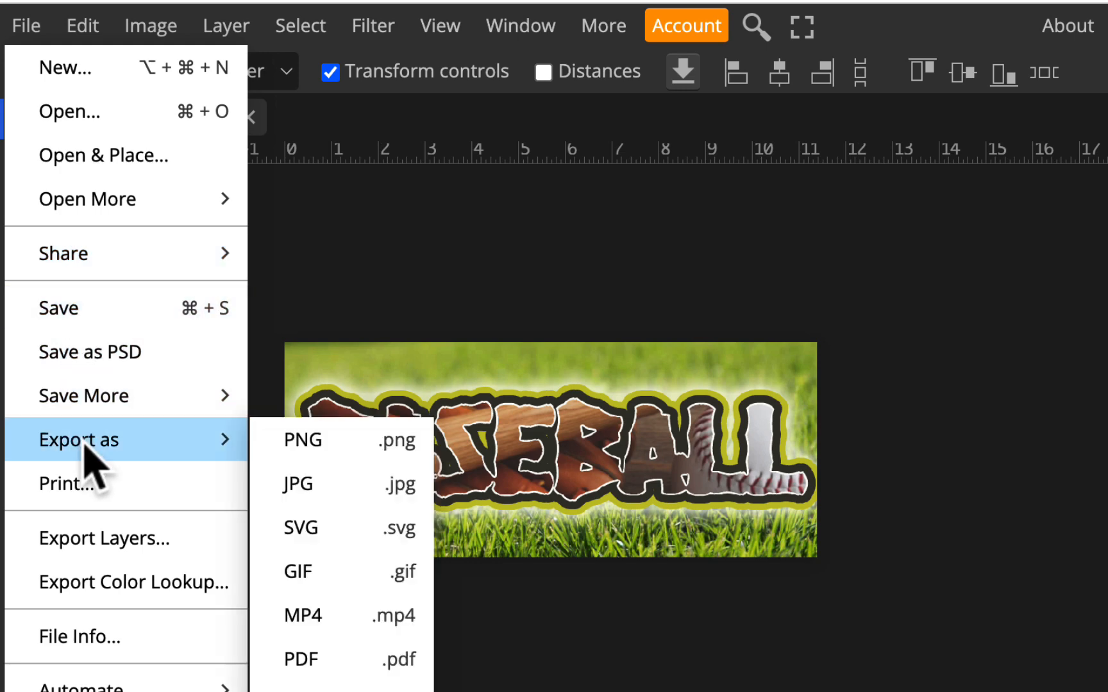
click(359, 481)
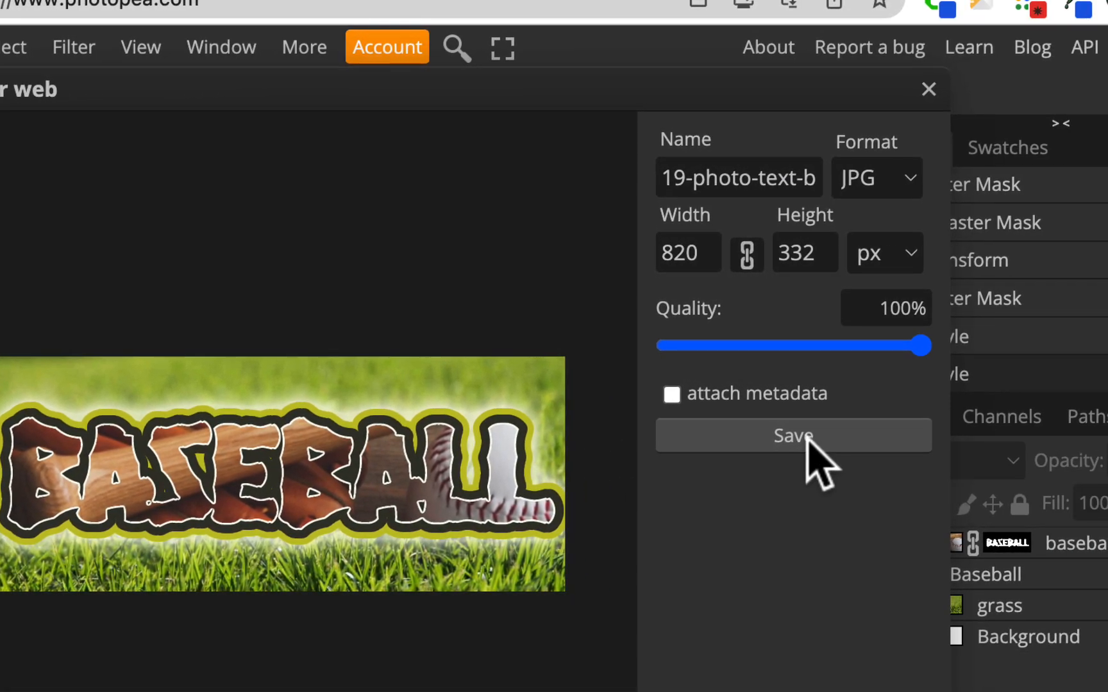
click(808, 437)
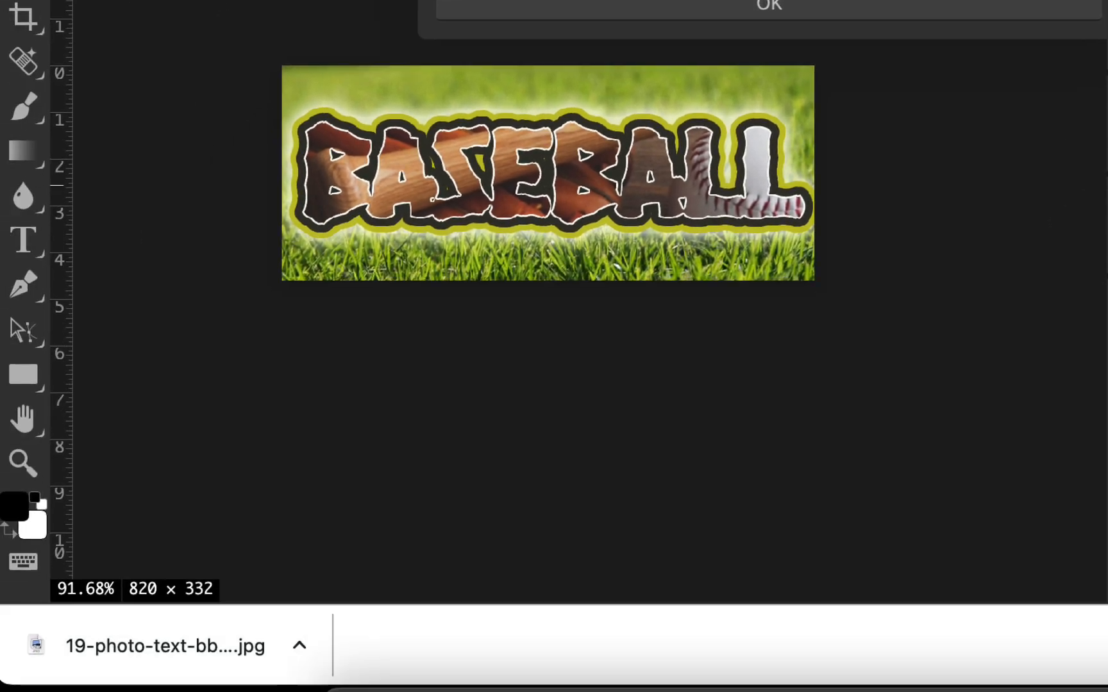
Step: Switch to the GRD 132 Typography I course site and open the Unit 15 coursework assignment 18 - Photo-Themed Text (Photopea)
key(ctrl+Tab)
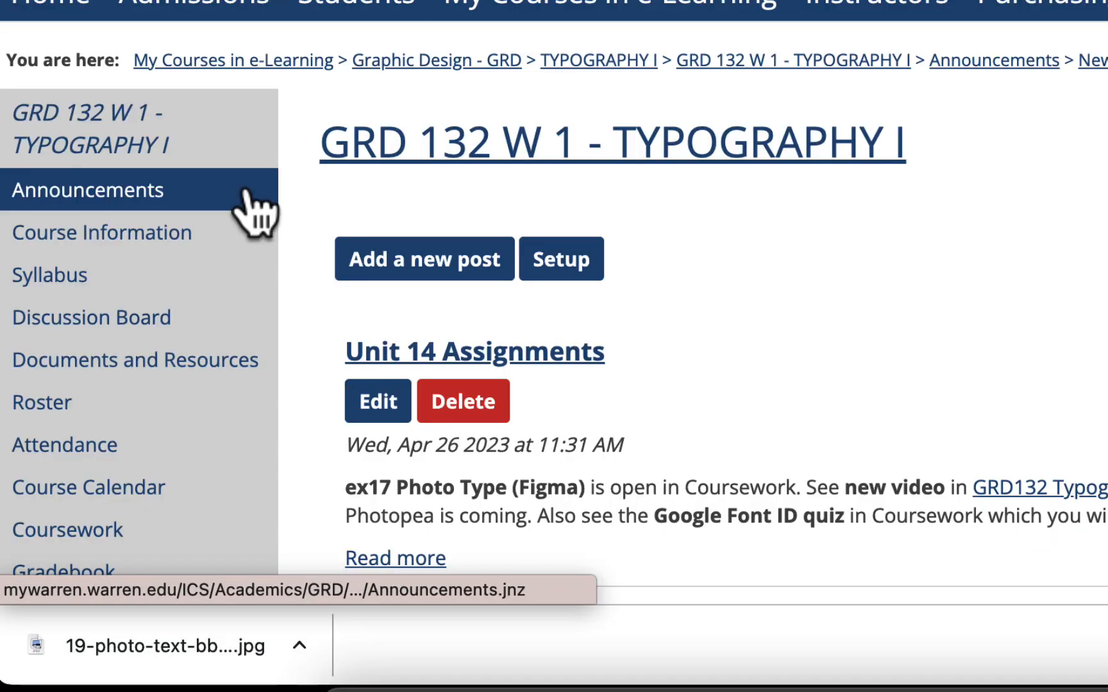
scroll(254, 210, down, 1)
scroll(244, 193, down, 2)
scroll(641, 181, up, 2)
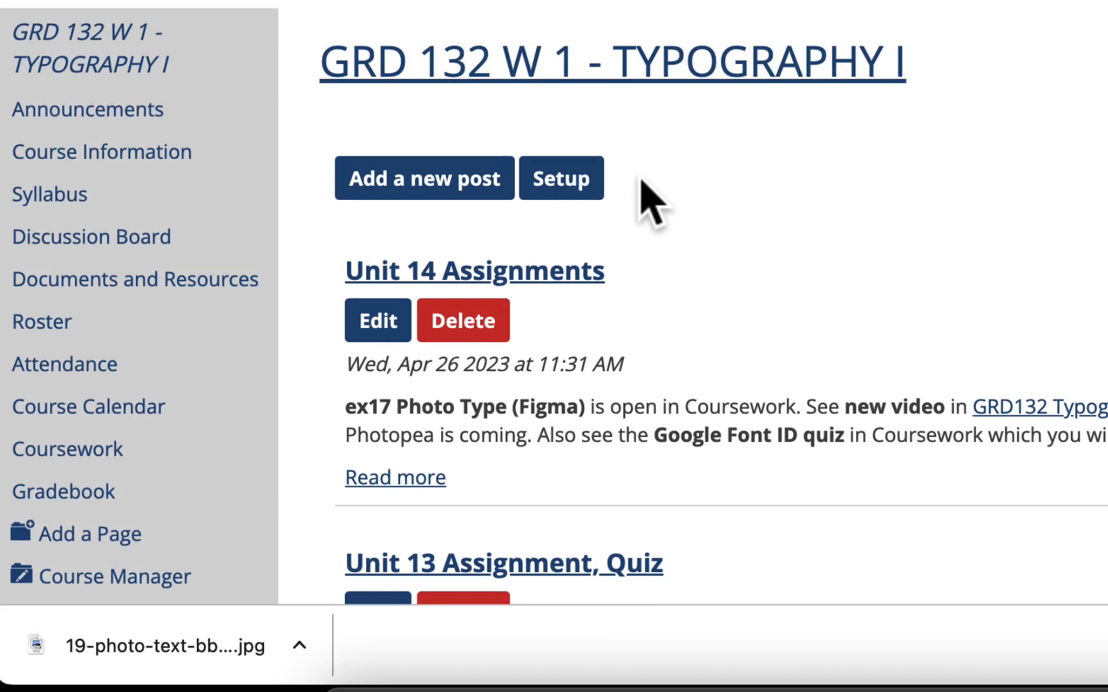
click(27, 456)
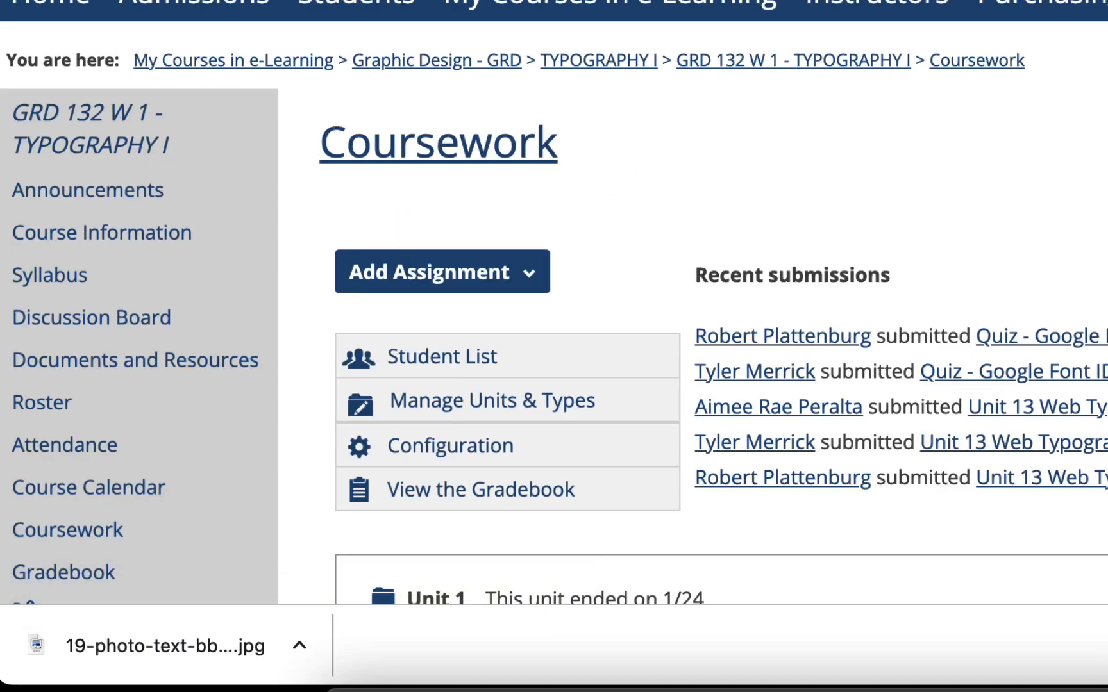
scroll(860, 185, down, 20)
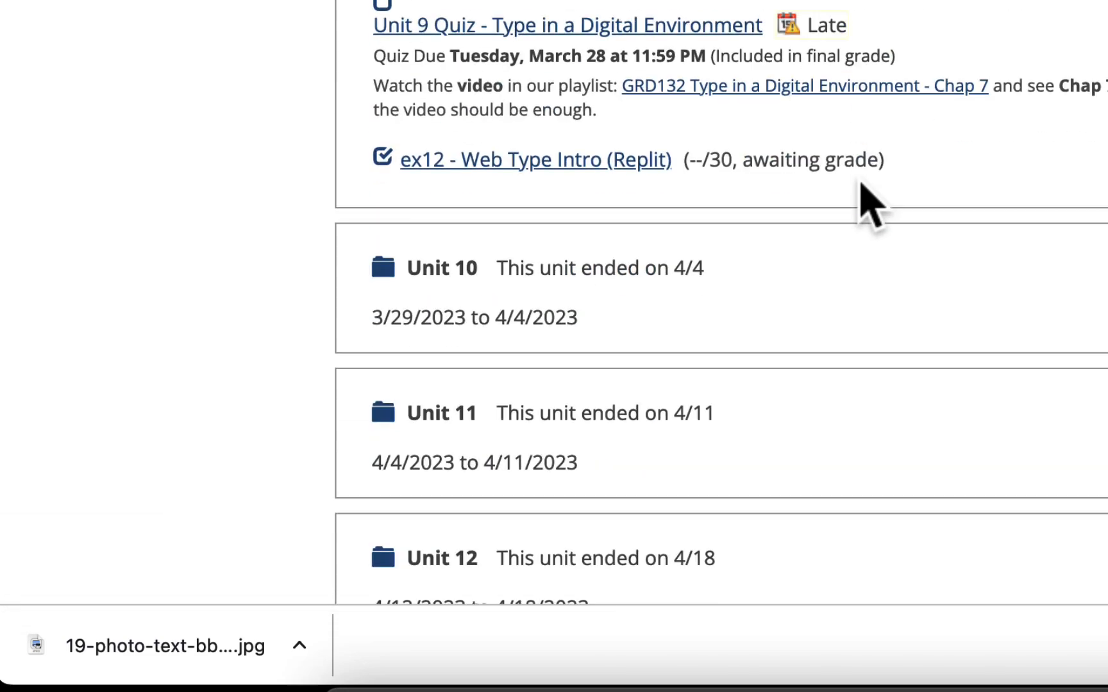
scroll(860, 182, down, 20)
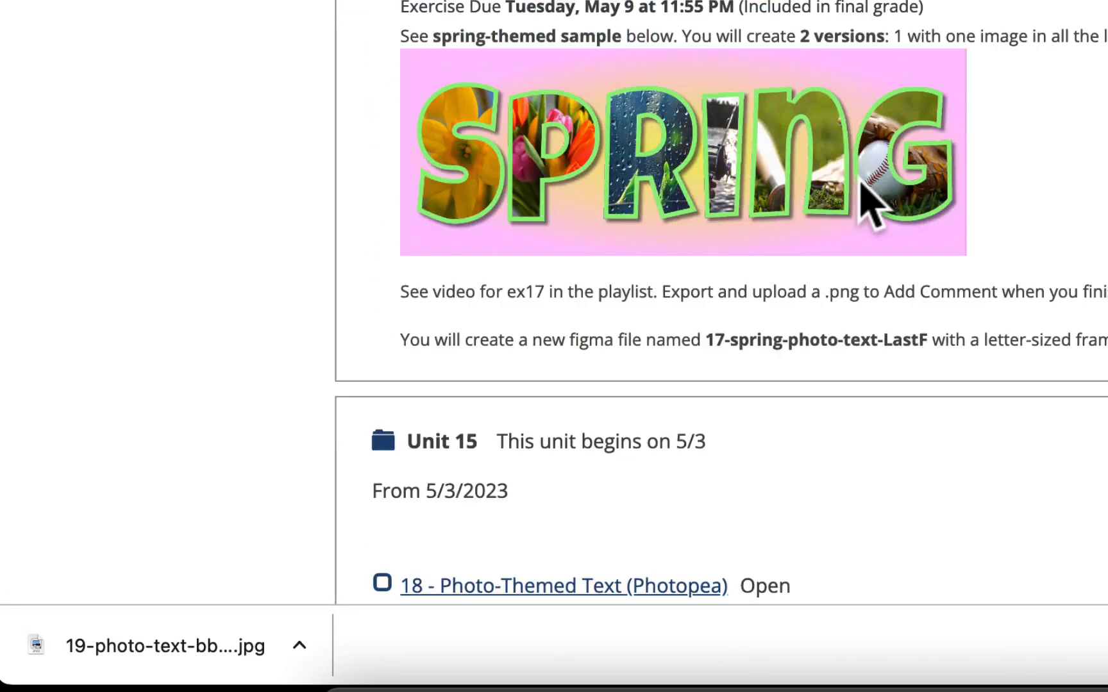
scroll(833, 192, down, 5)
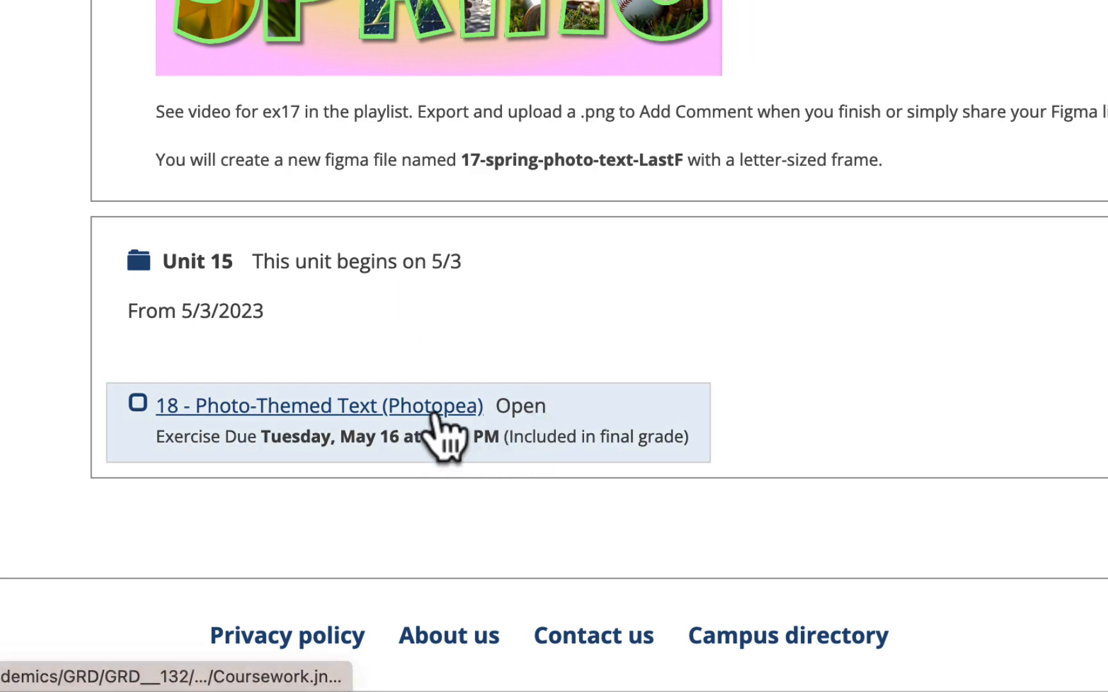
click(436, 416)
scroll(503, 273, down, 5)
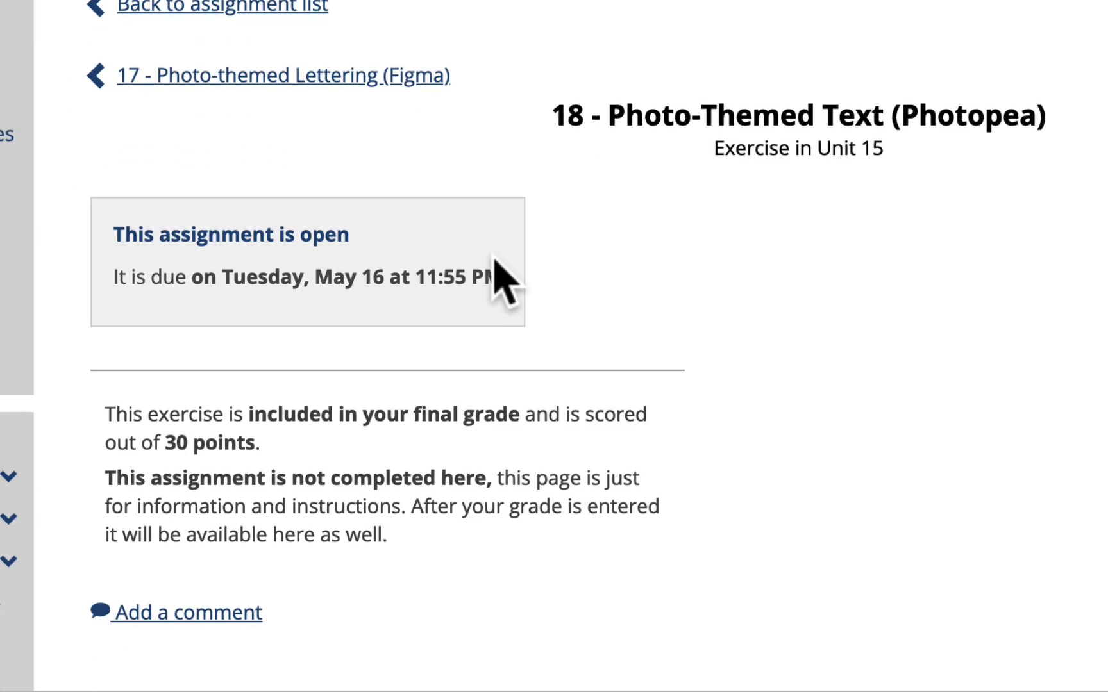
Step: Start a comment on the assignment and browse the file manager for an image to insert
scroll(495, 269, down, 3)
click(229, 420)
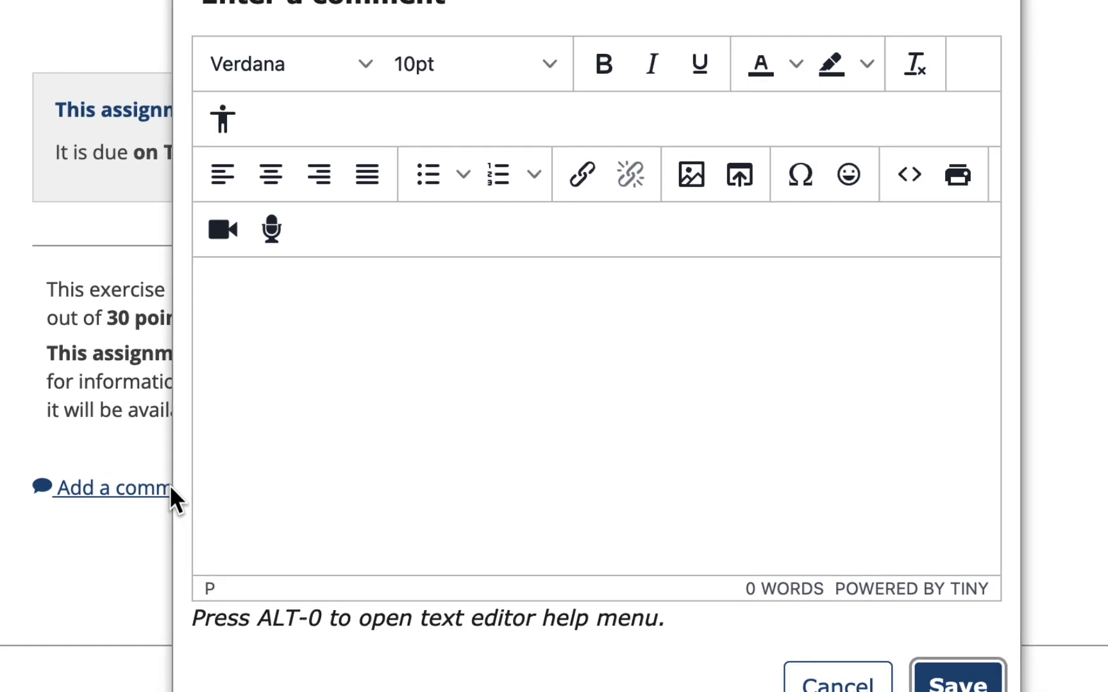
click(691, 175)
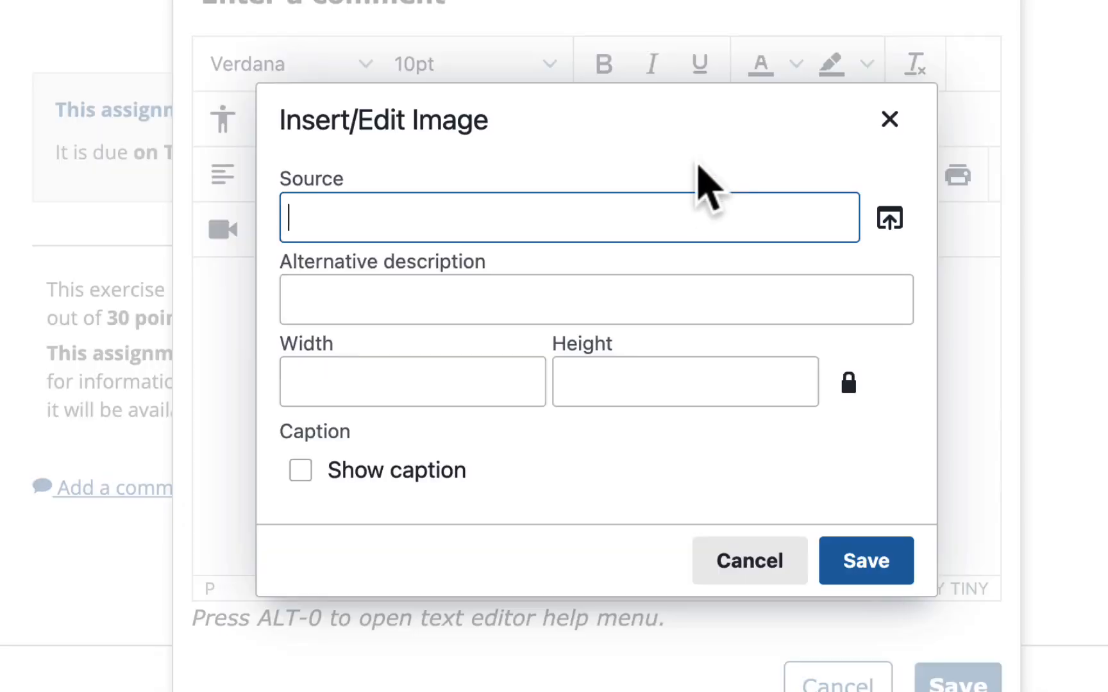
click(890, 218)
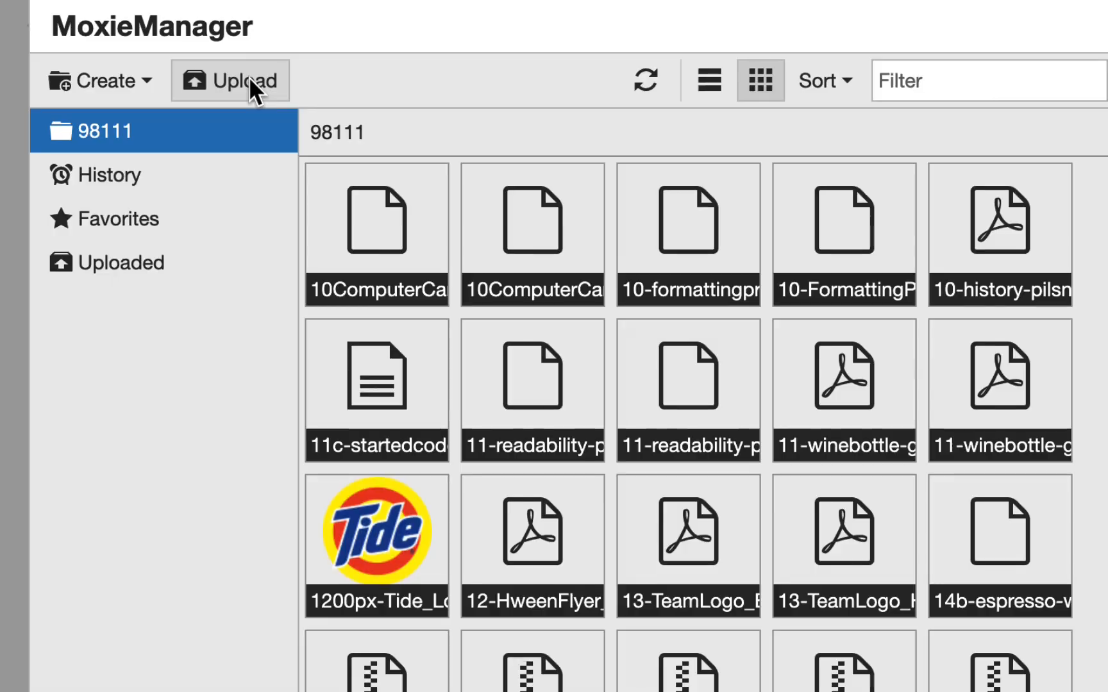
Step: Upload the exported baseball banner JPG from Downloads, not the PSD, and choose it as the comment's image source
click(246, 64)
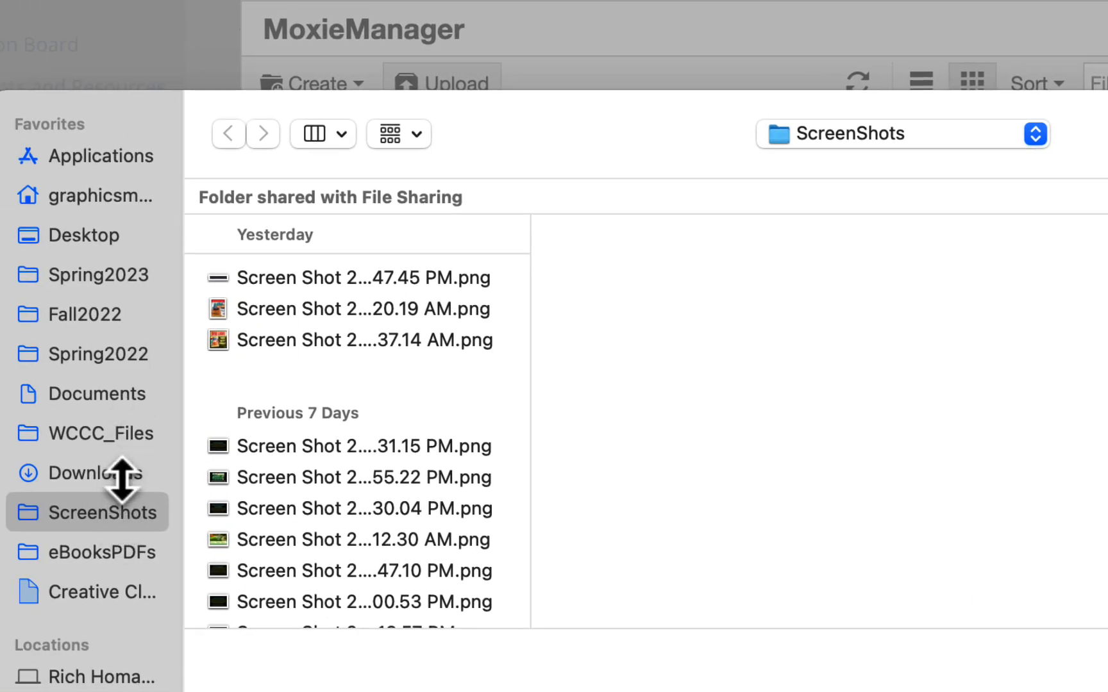
click(122, 474)
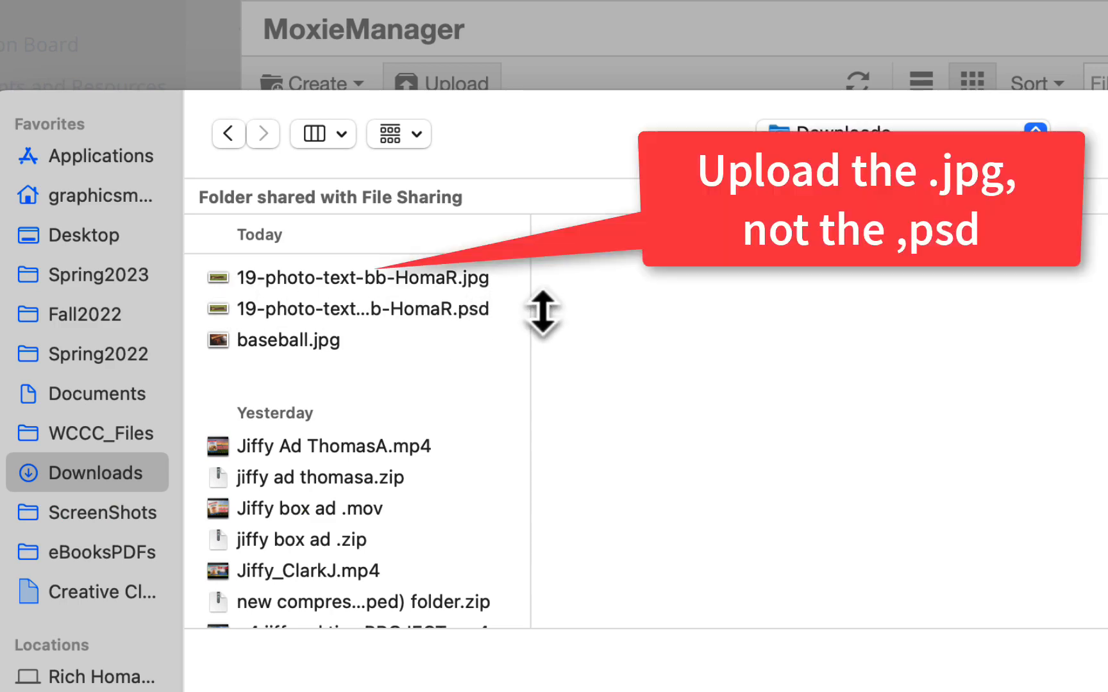
click(497, 282)
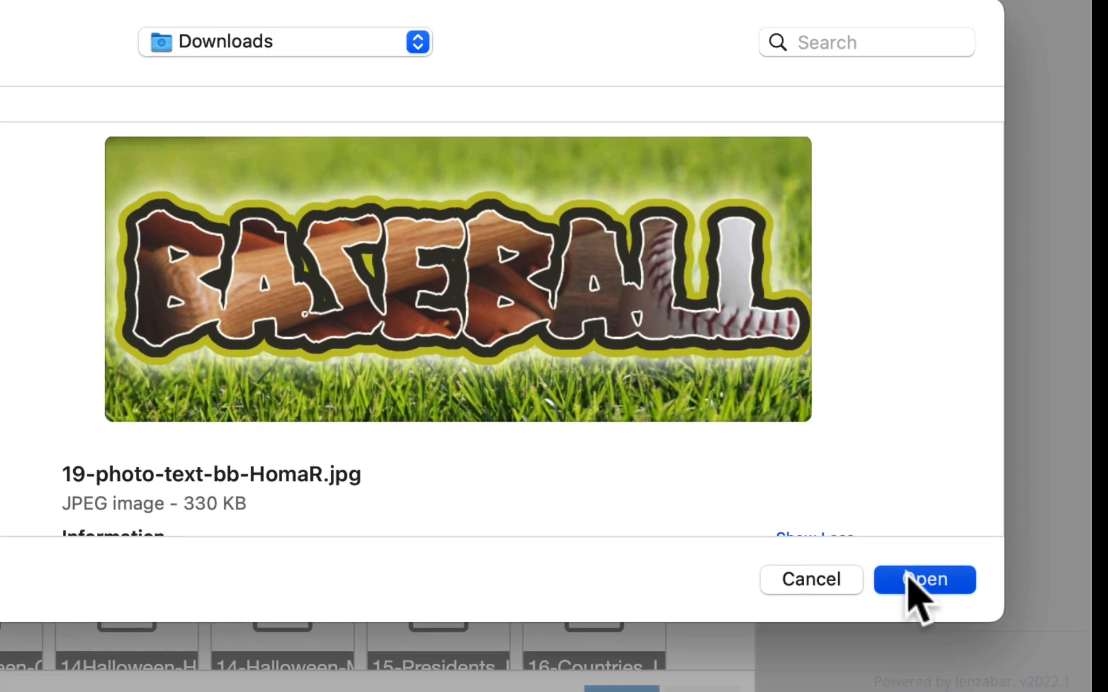
click(907, 577)
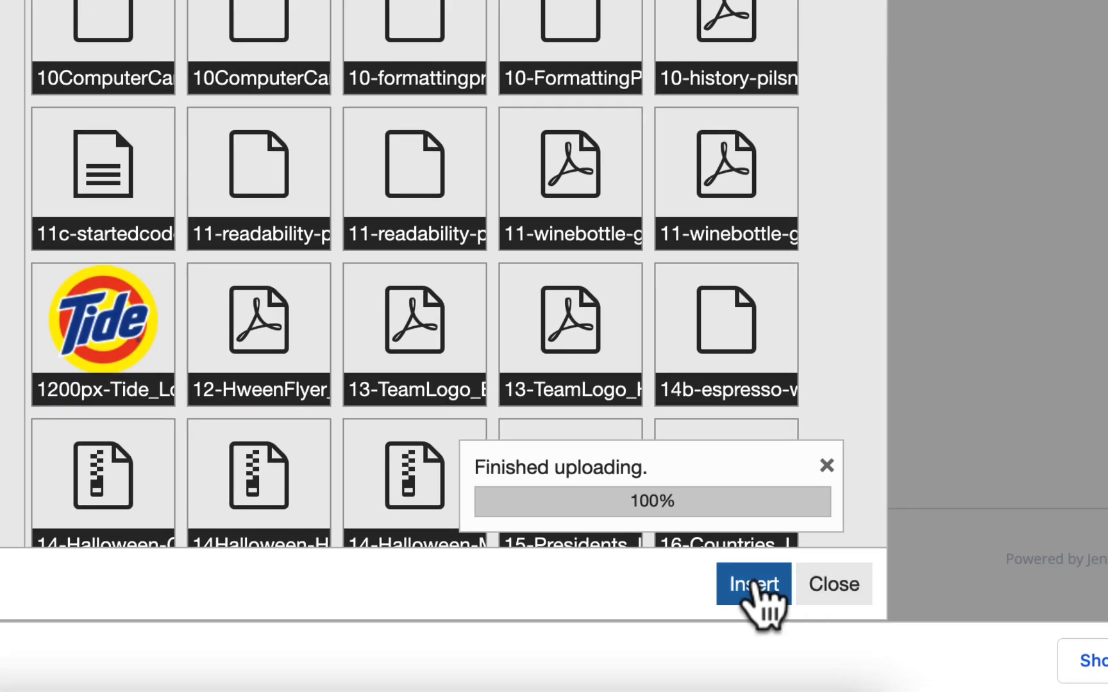
click(645, 683)
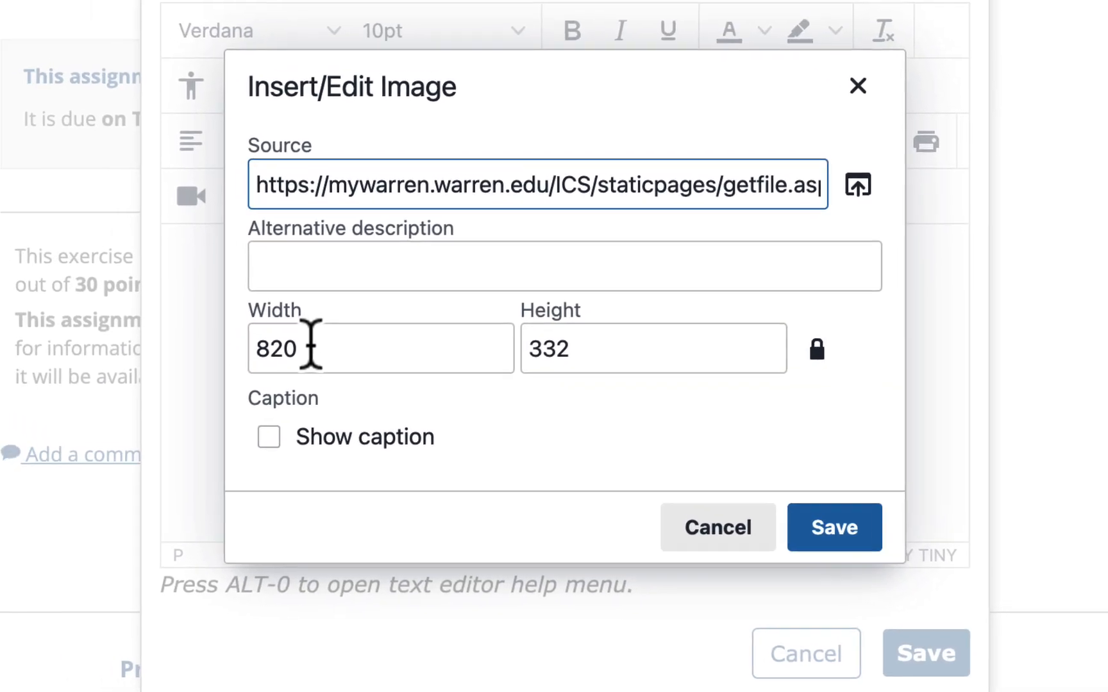
Step: Set the image's width to 600 with proportions locked and insert it into the comment
drag(67, 242, 0, 247)
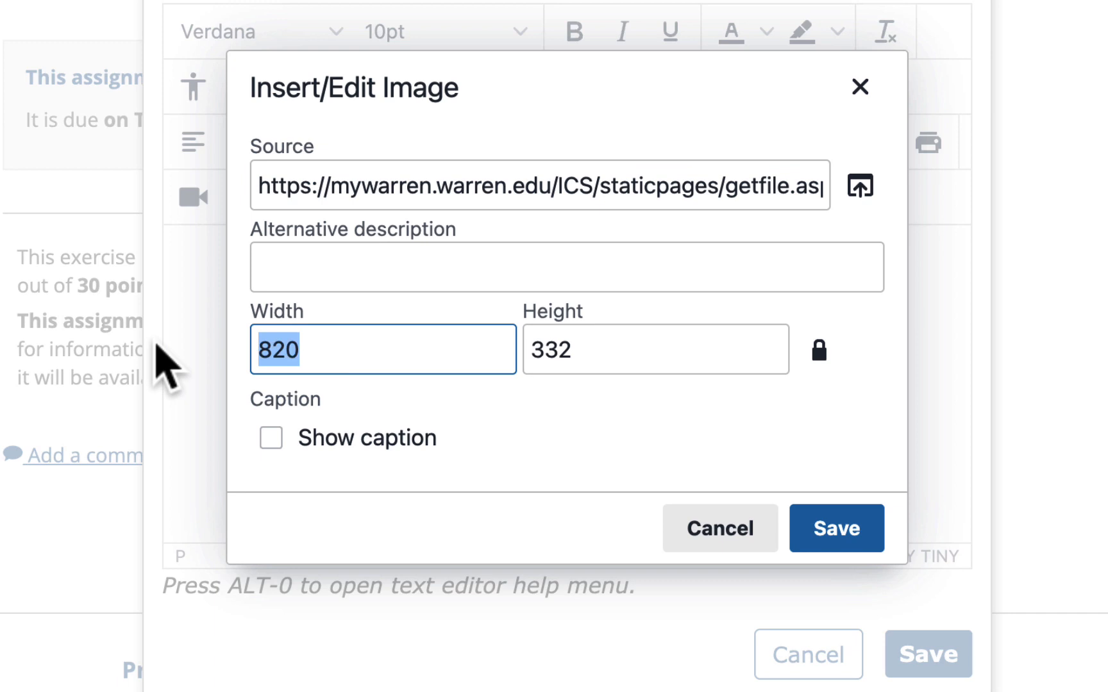
text(600)
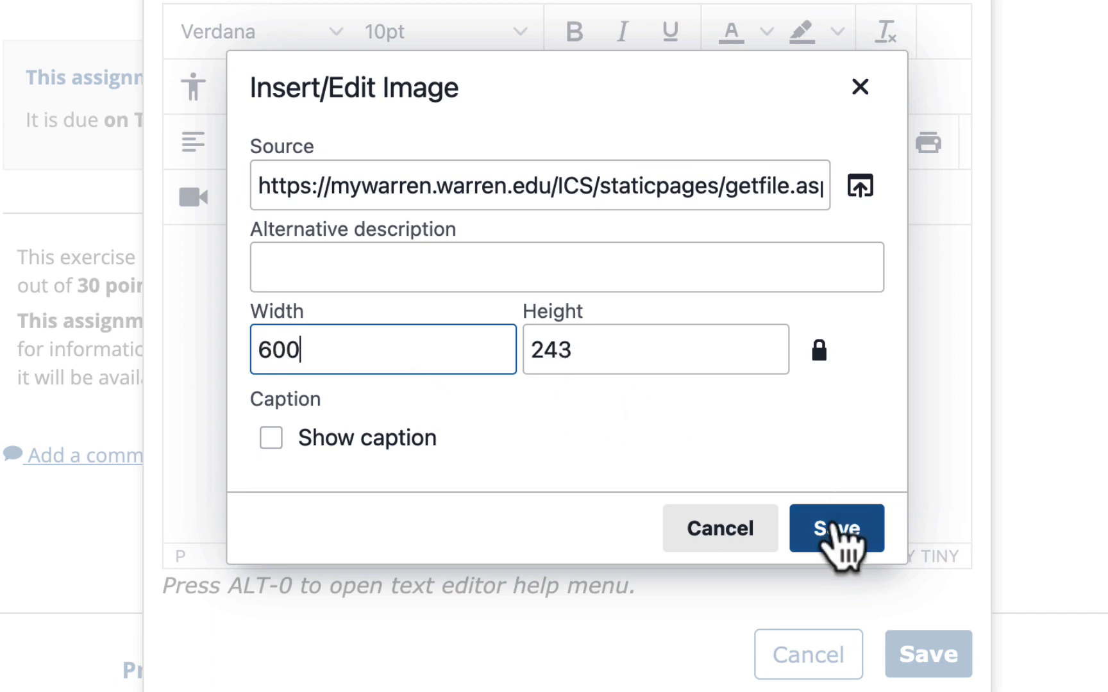
click(834, 529)
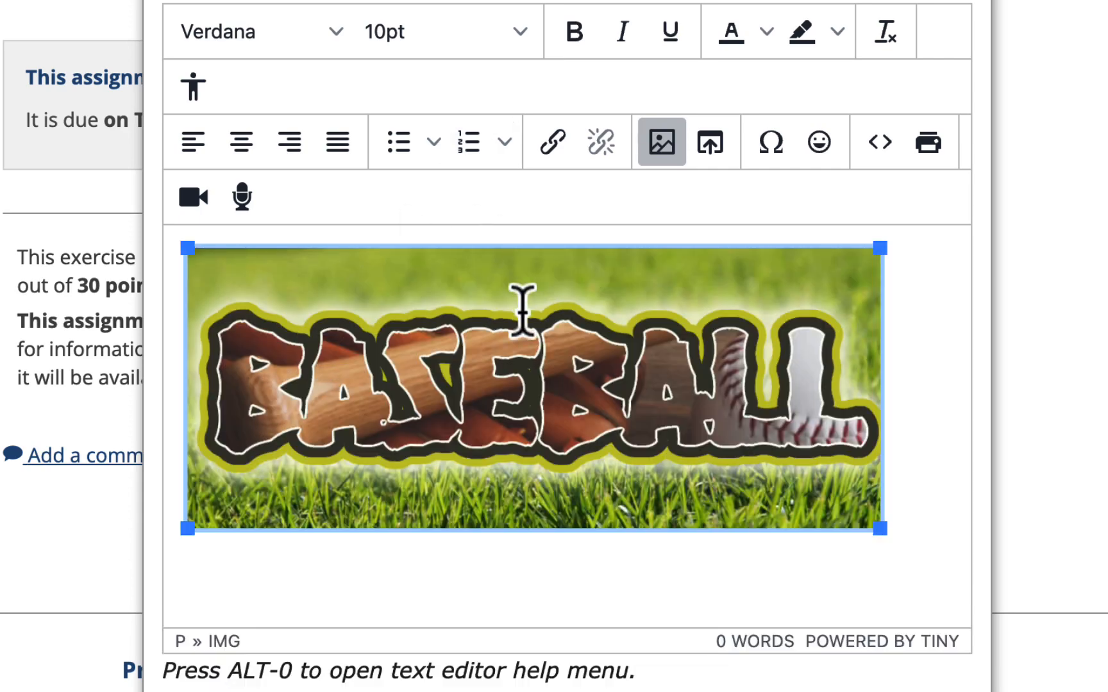
Step: Enlarge the inserted banner slightly in proportion and save the comment to the assignment
mouse_move(880, 527)
mouse_down()
mouse_move(838, 502)
mouse_move(851, 517)
mouse_move(895, 524)
mouse_move(871, 507)
mouse_move(891, 521)
mouse_up()
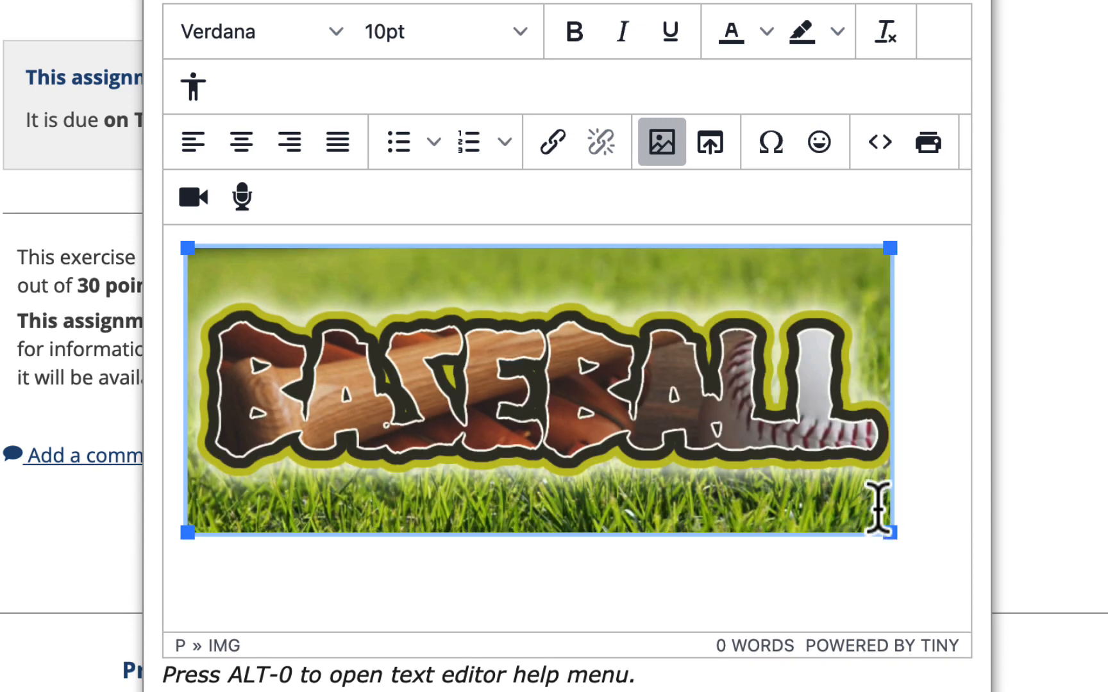
scroll(937, 444, down, 2)
click(939, 673)
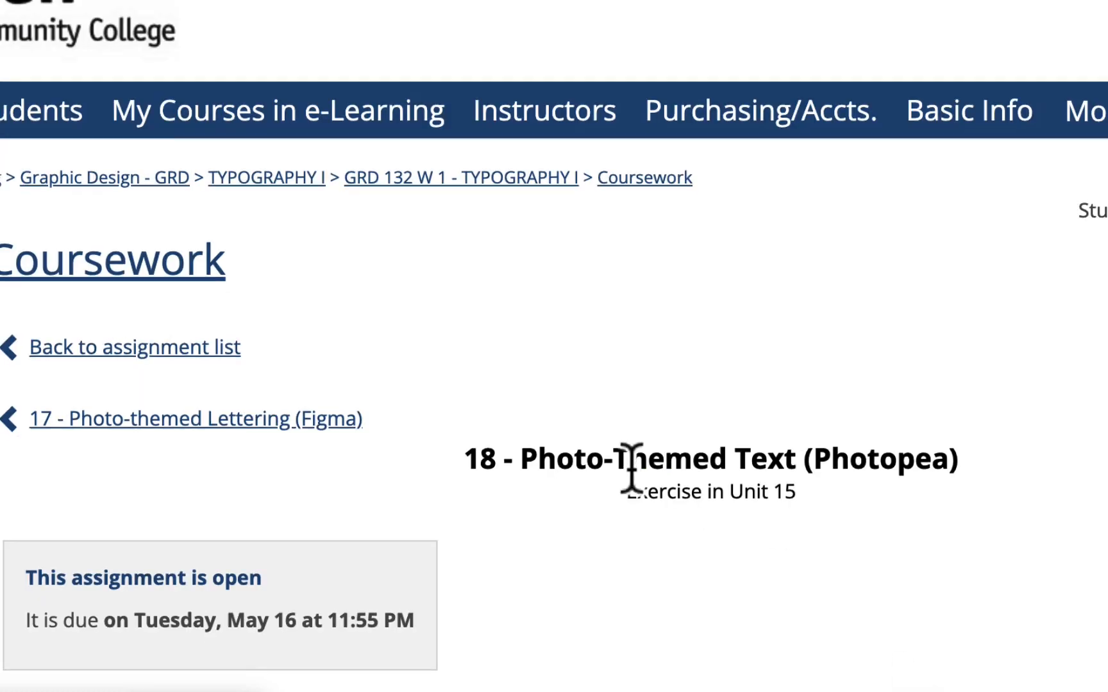
Step: Check the banner image posted in the comment below the assignment instructions
scroll(635, 462, down, 8)
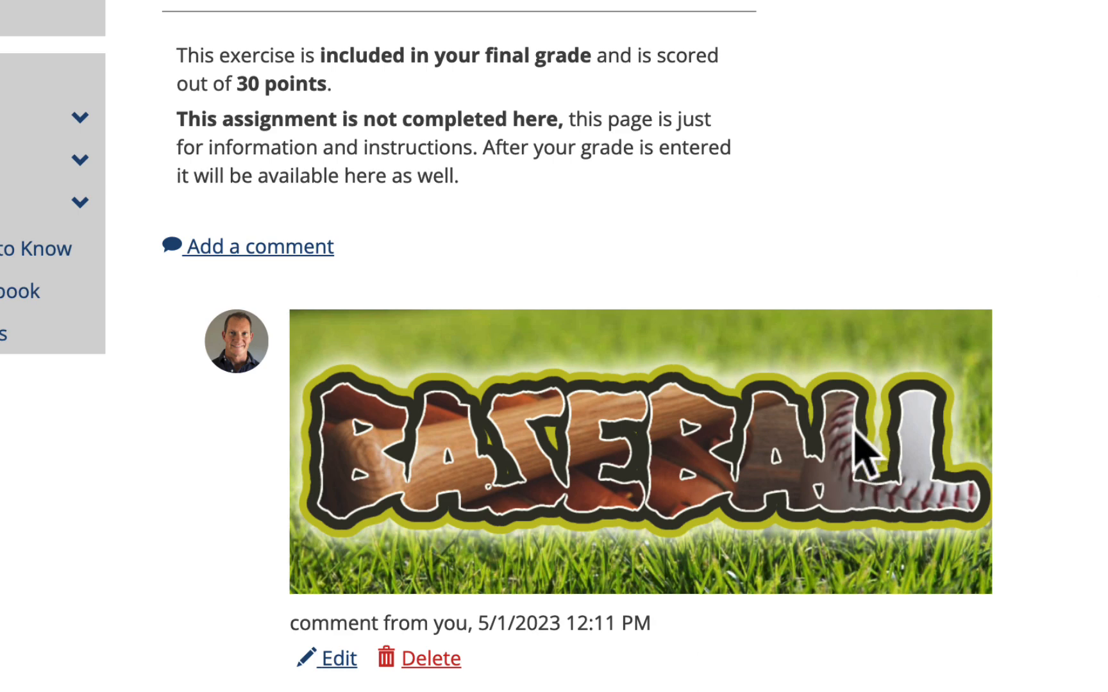
scroll(801, 481, up, 3)
scroll(802, 478, down, 2)
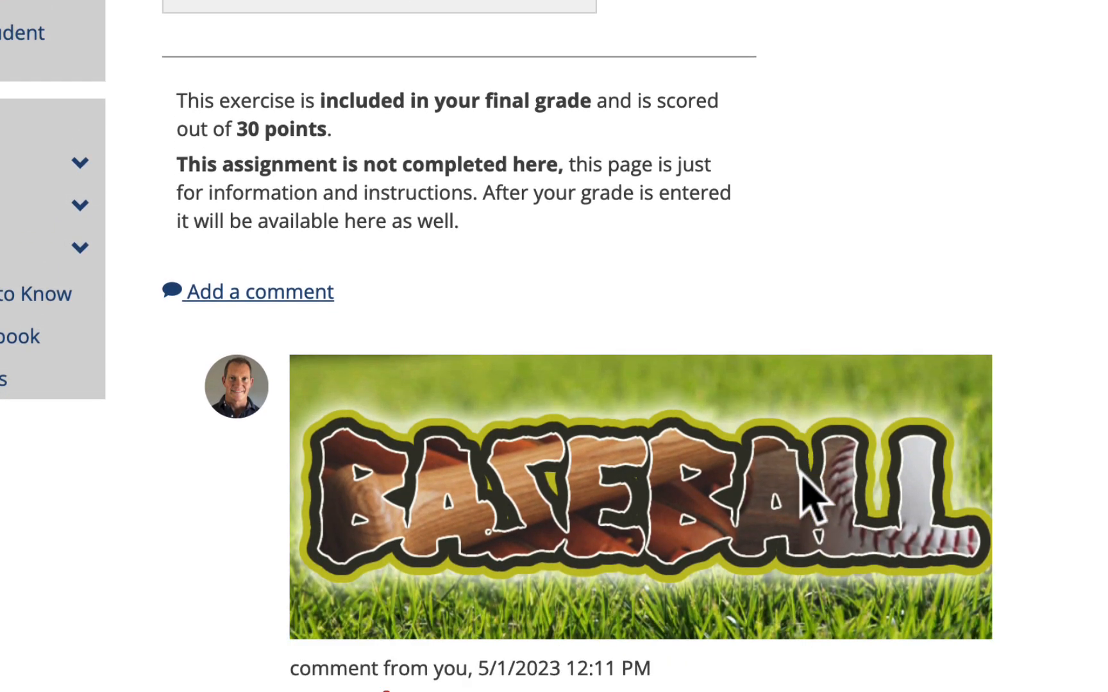
scroll(804, 495, up, 2)
scroll(805, 495, down, 1)
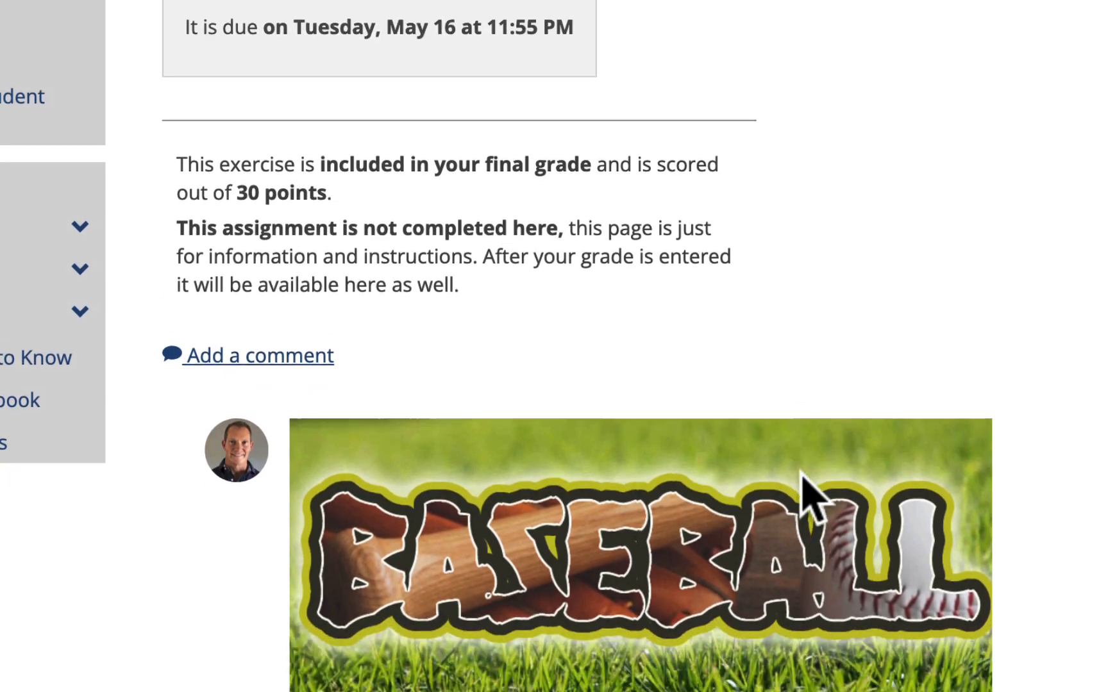
scroll(805, 494, up, 1)
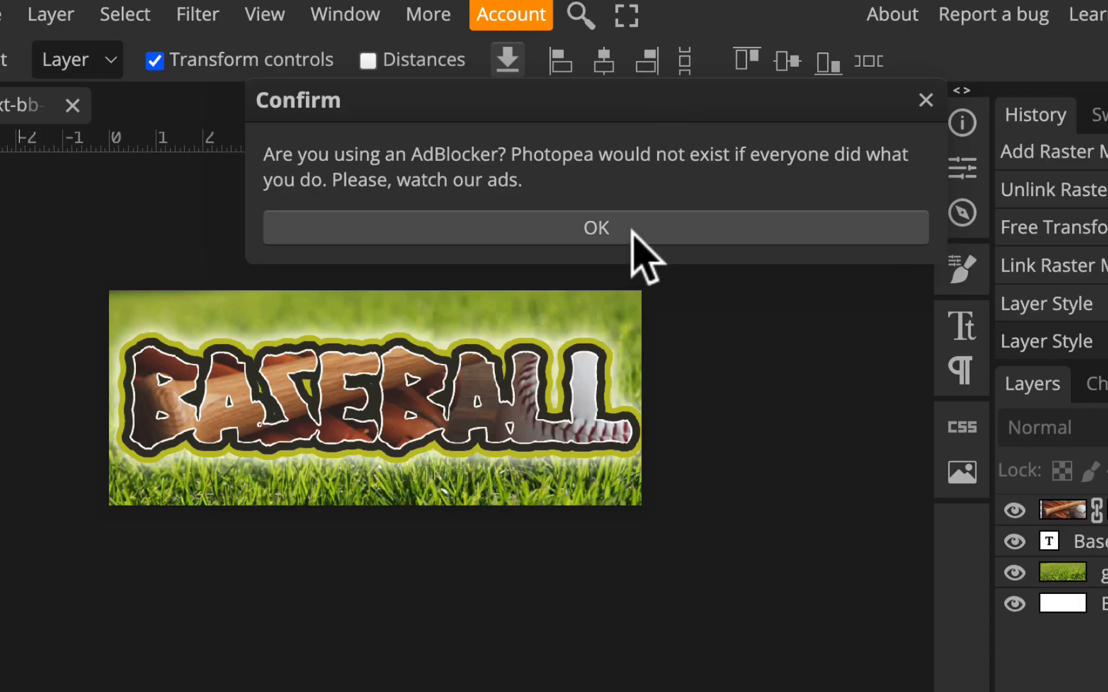
Step: Back in Photopea, dismiss the ad-blocker notice, hide grass and Background to inspect the lettering on transparency, and show both again
click(623, 232)
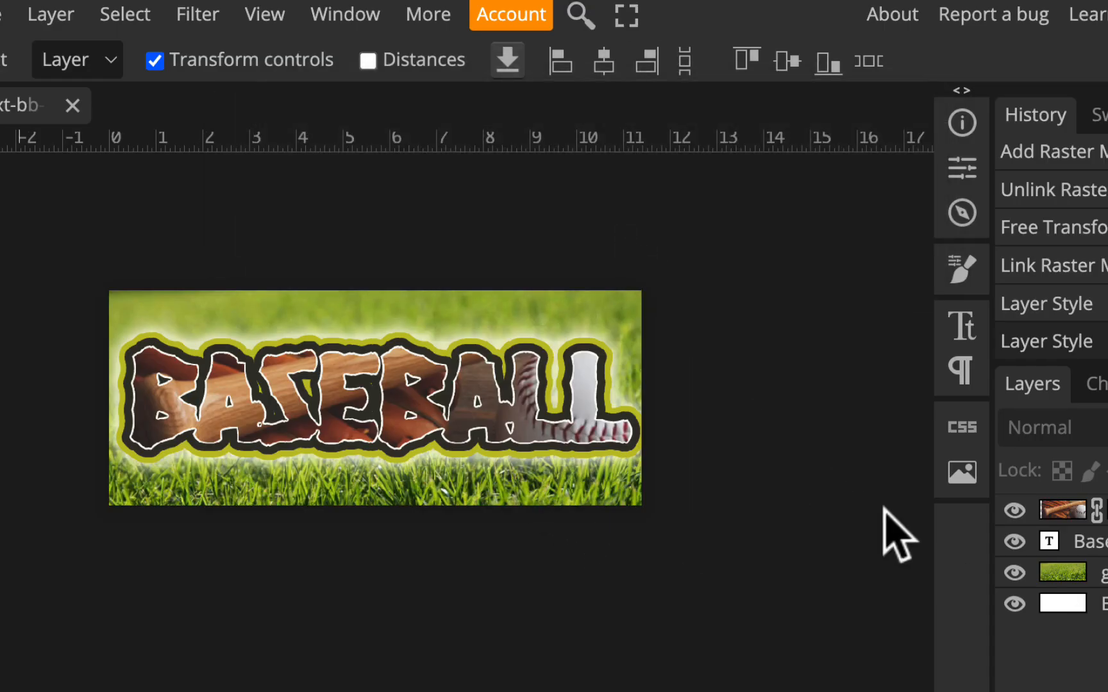
click(1015, 572)
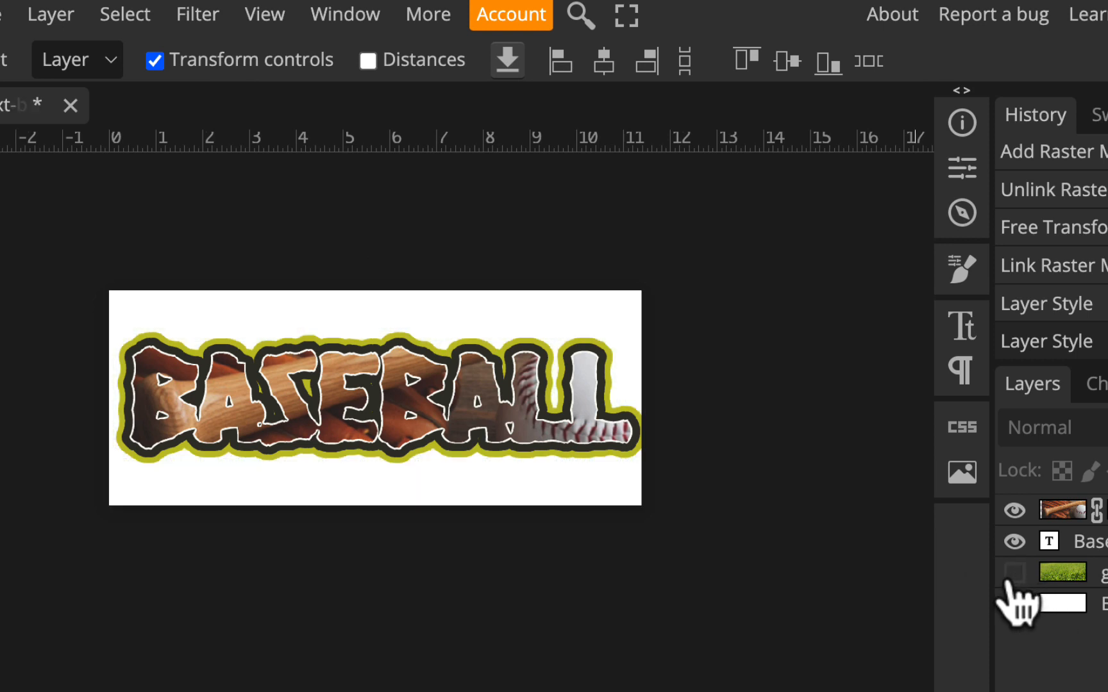
click(1015, 604)
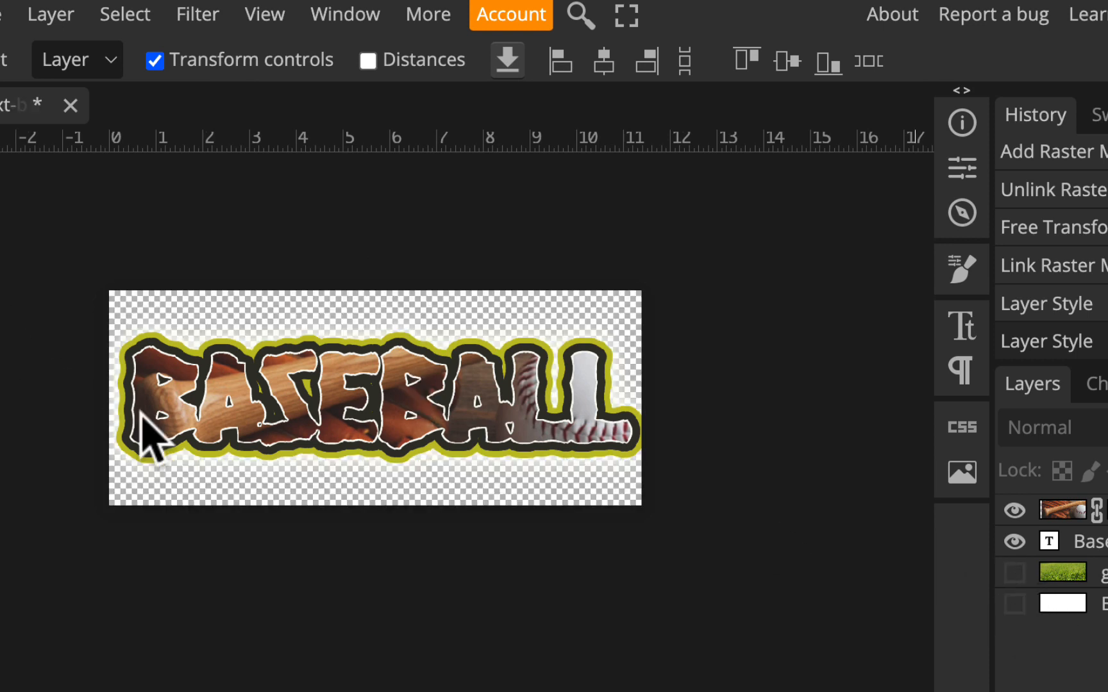
click(1015, 573)
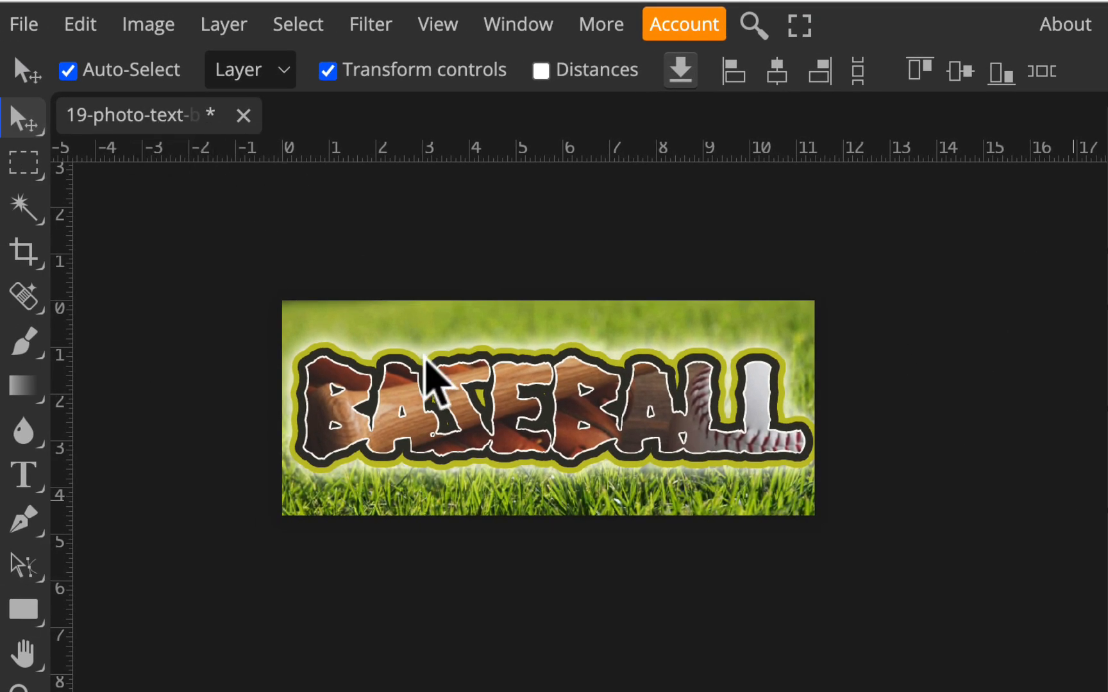
Step: Save the banner document and share it as a PSD published on Photopea.com under a public URL
key(ctrl+s)
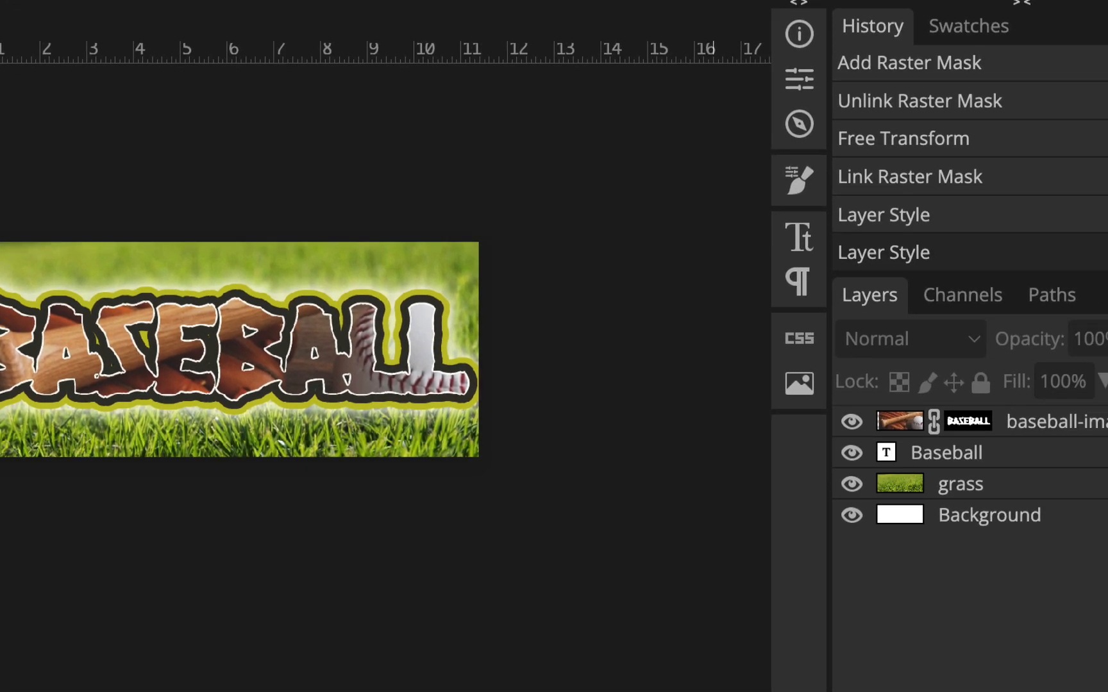
click(1107, 521)
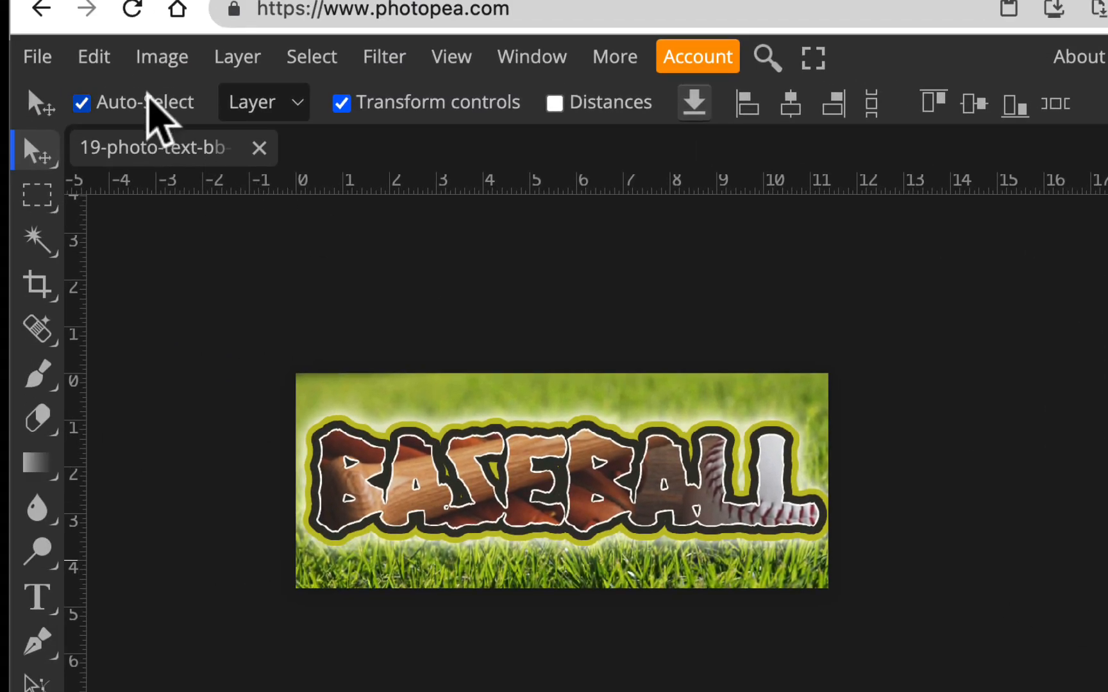
click(50, 56)
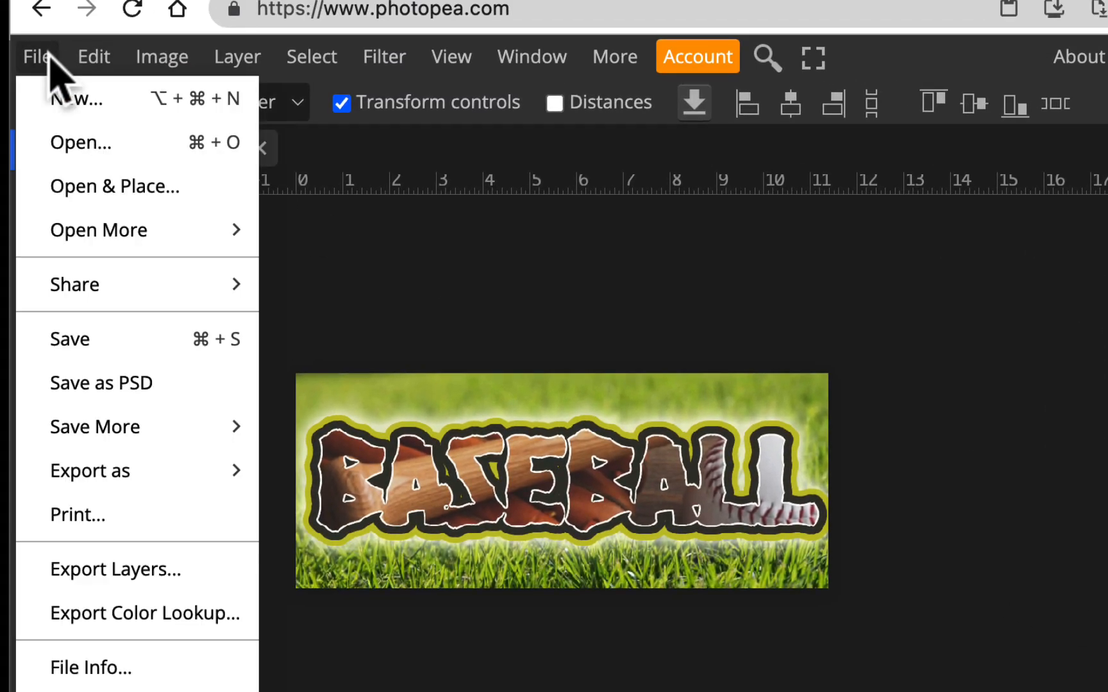
mouse_move(103, 293)
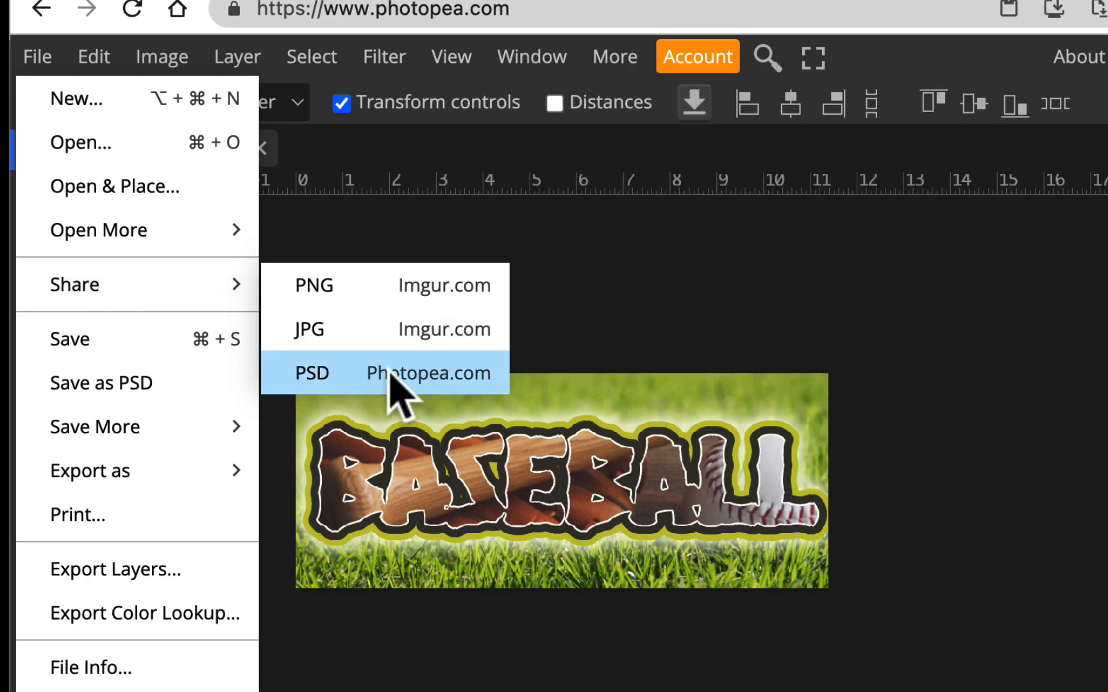
click(398, 378)
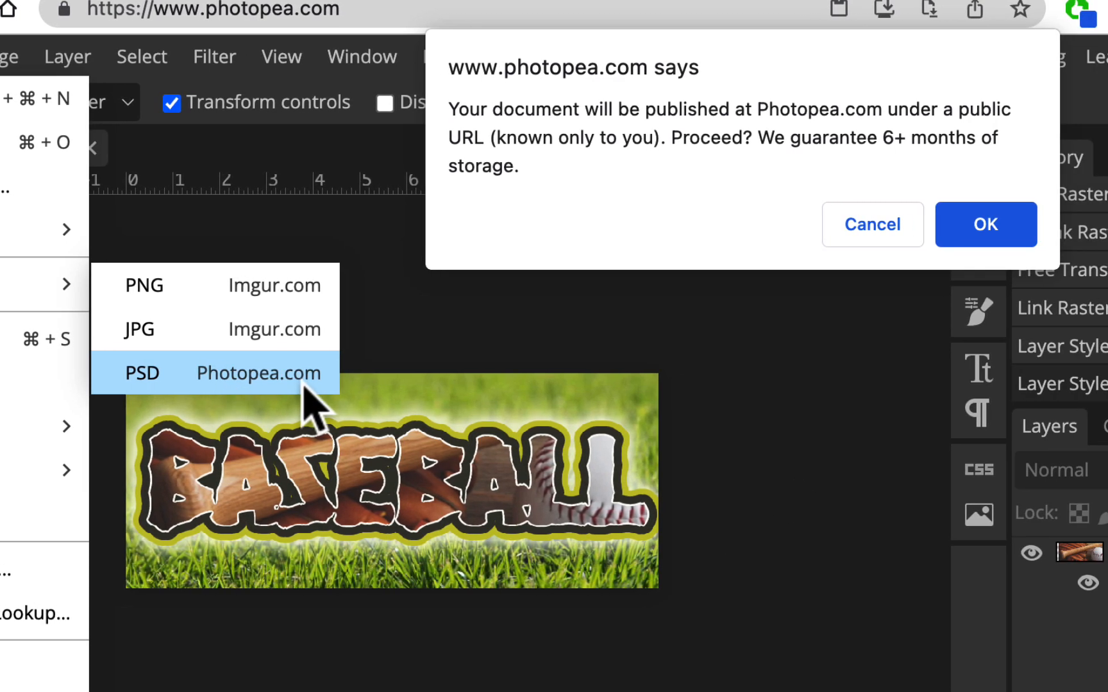
click(1003, 211)
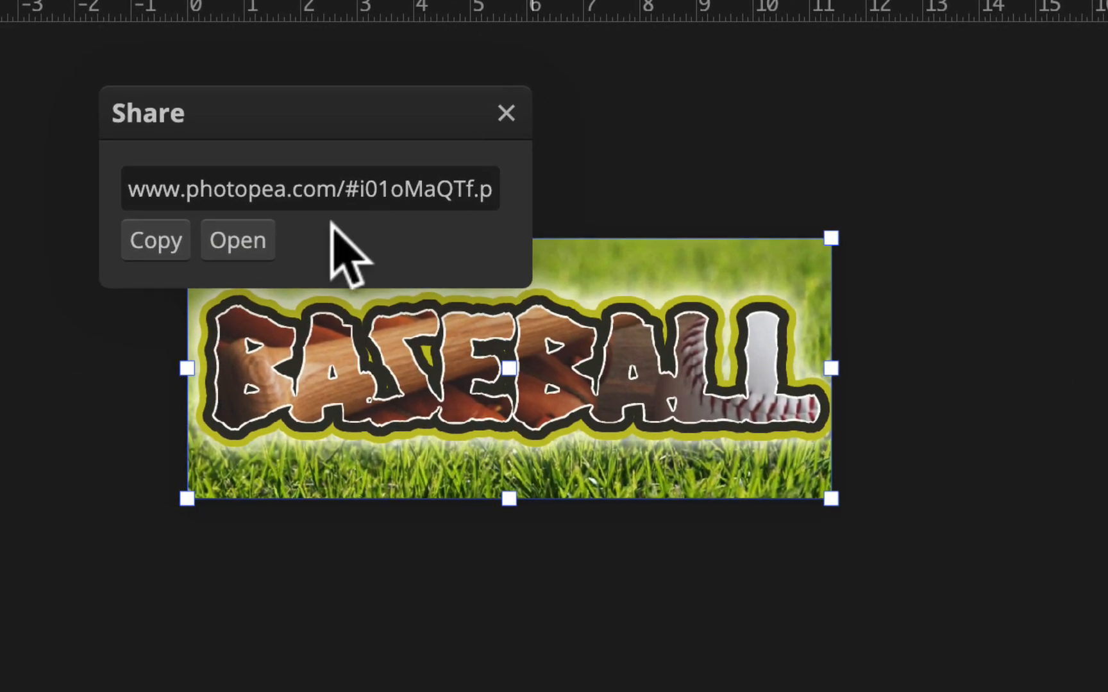
Step: Copy the share link, open the posted assignment comment for editing on the course page and add a new line below the banner
click(169, 325)
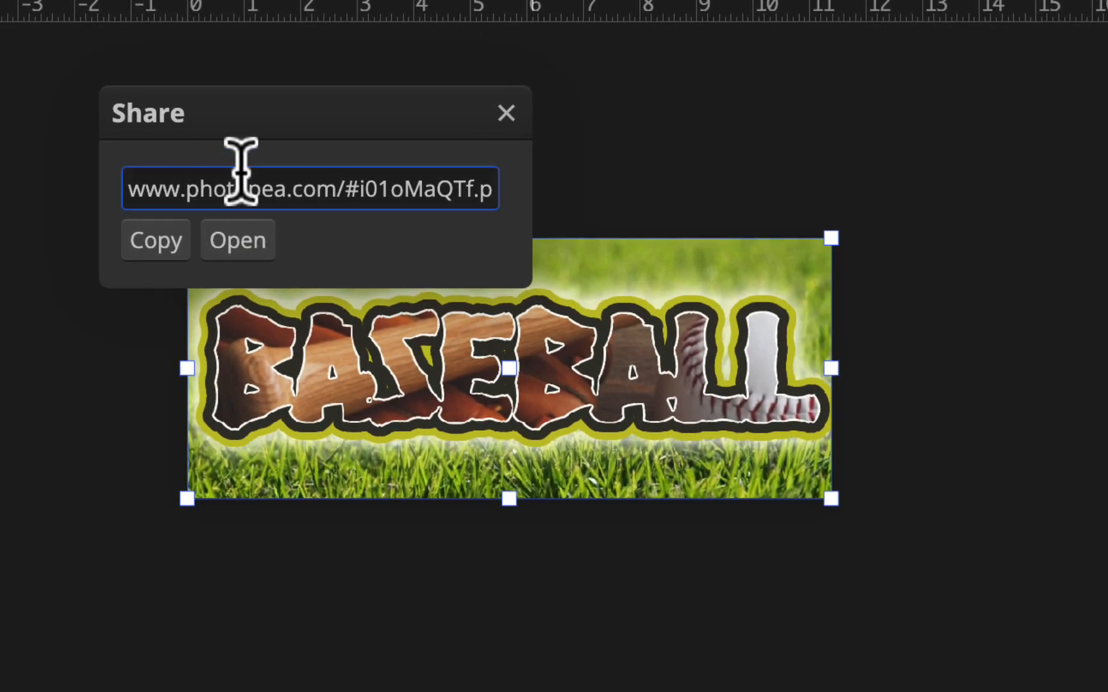
click(156, 238)
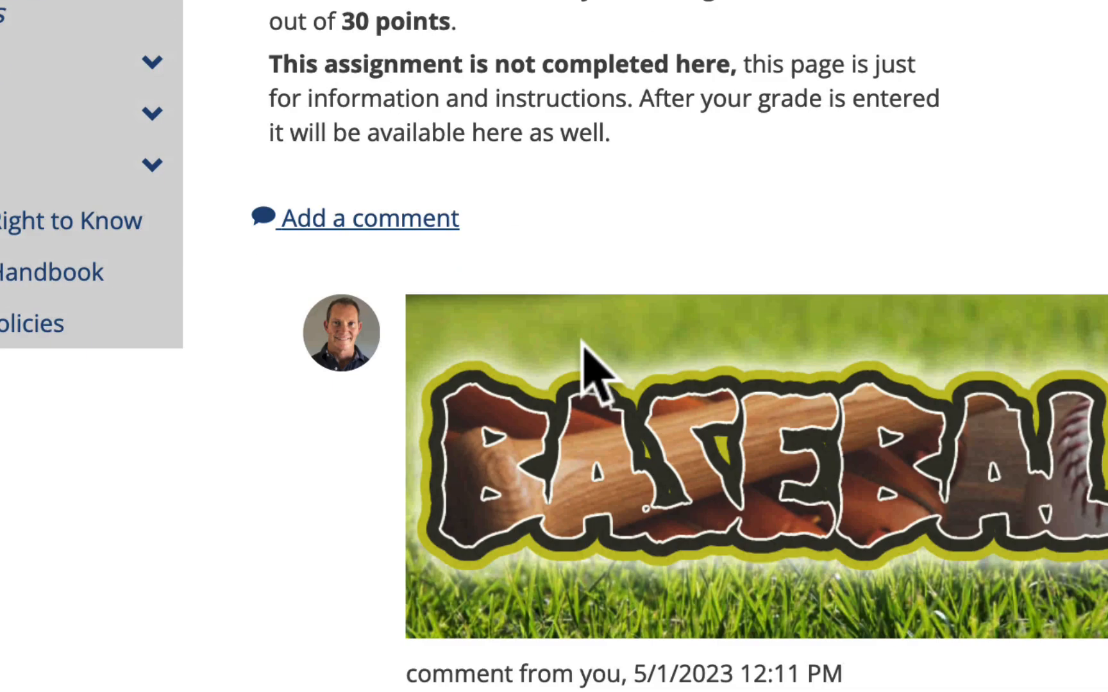
click(378, 593)
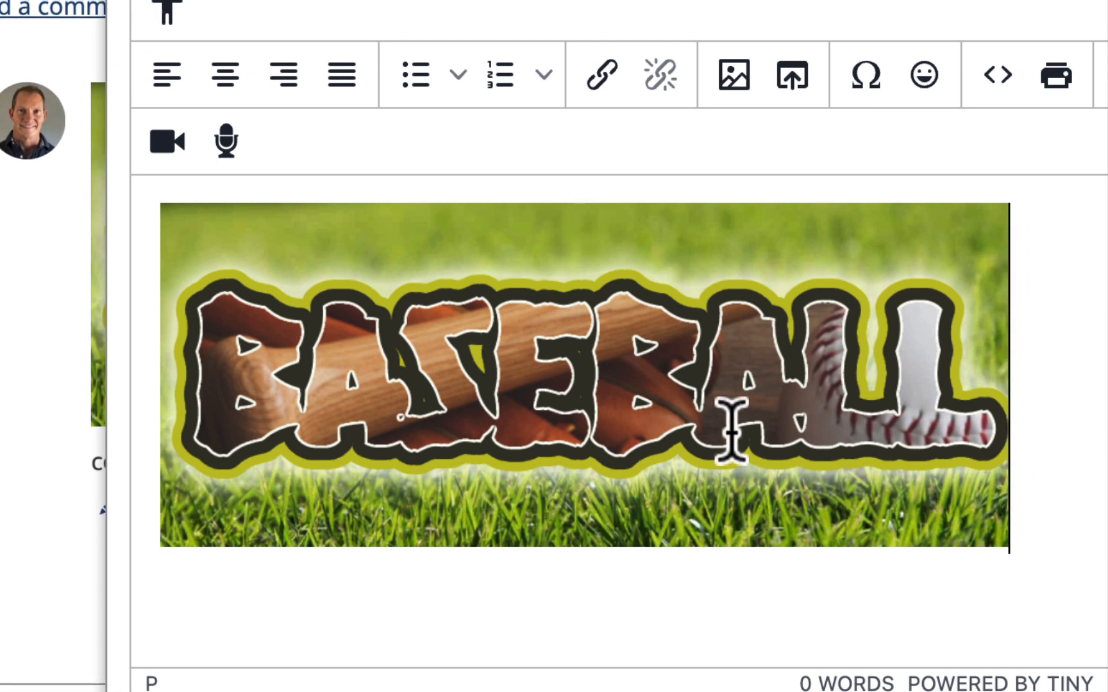
key(Return)
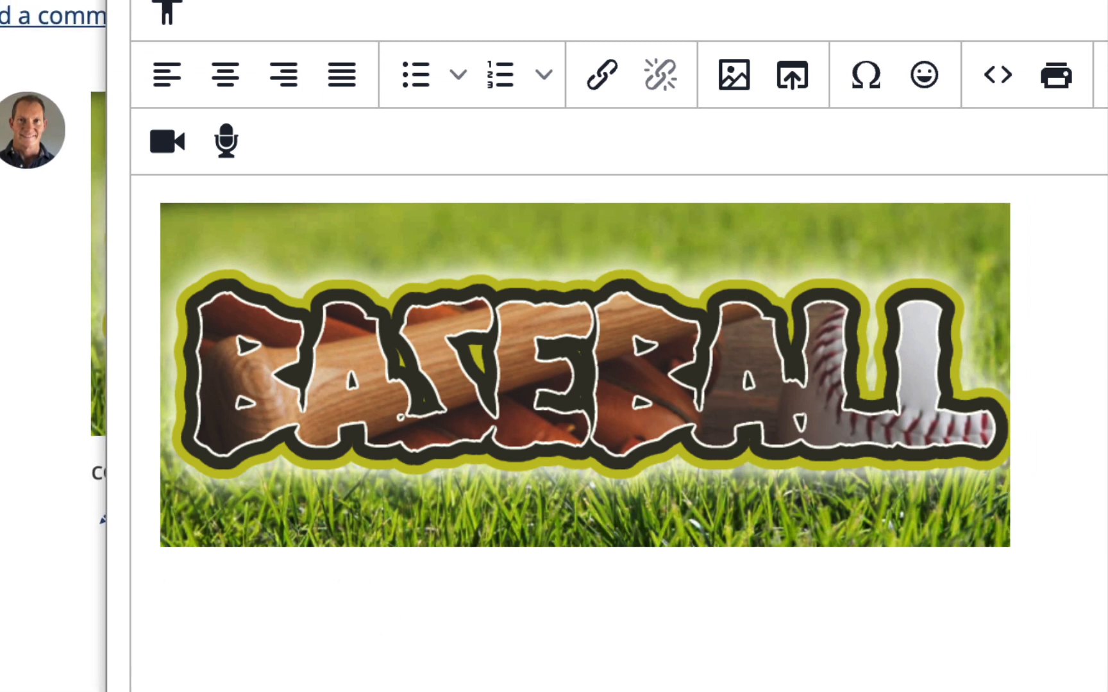
click(603, 76)
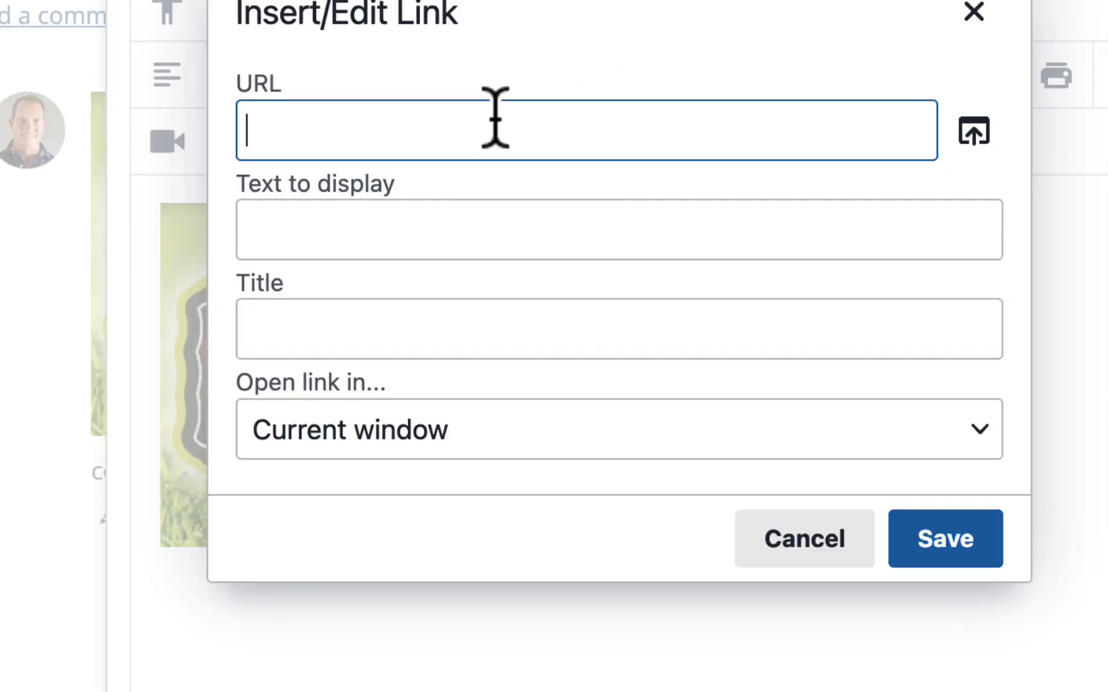
text(www.photopea.com/#i01oMaQTf.psd)
click(616, 430)
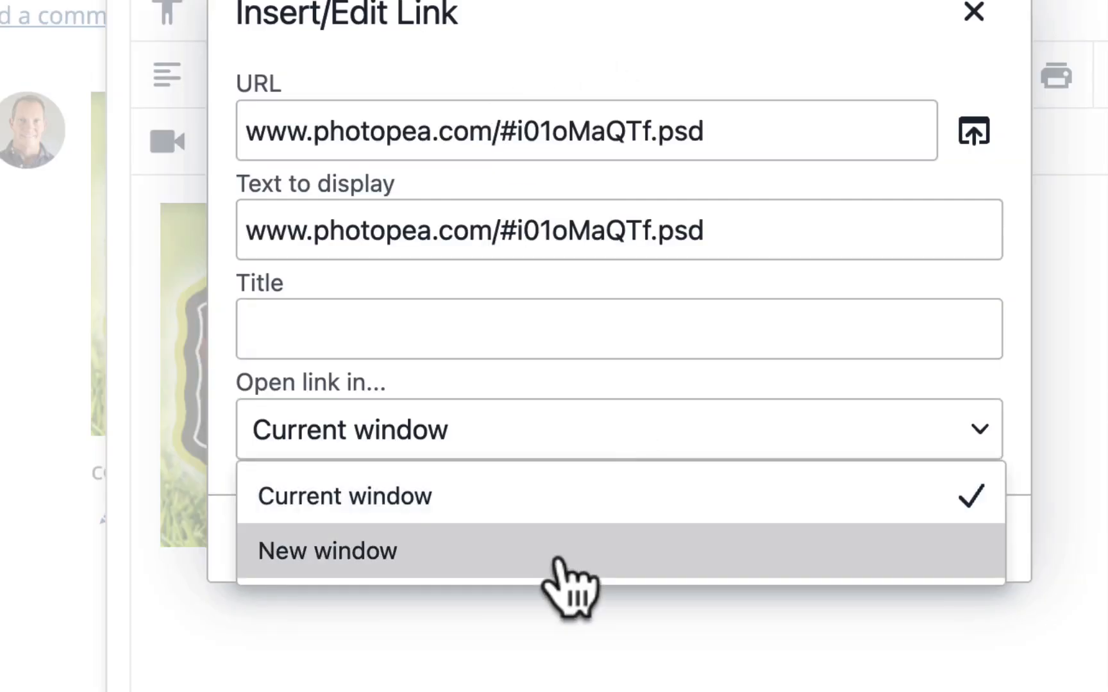
click(556, 559)
click(931, 536)
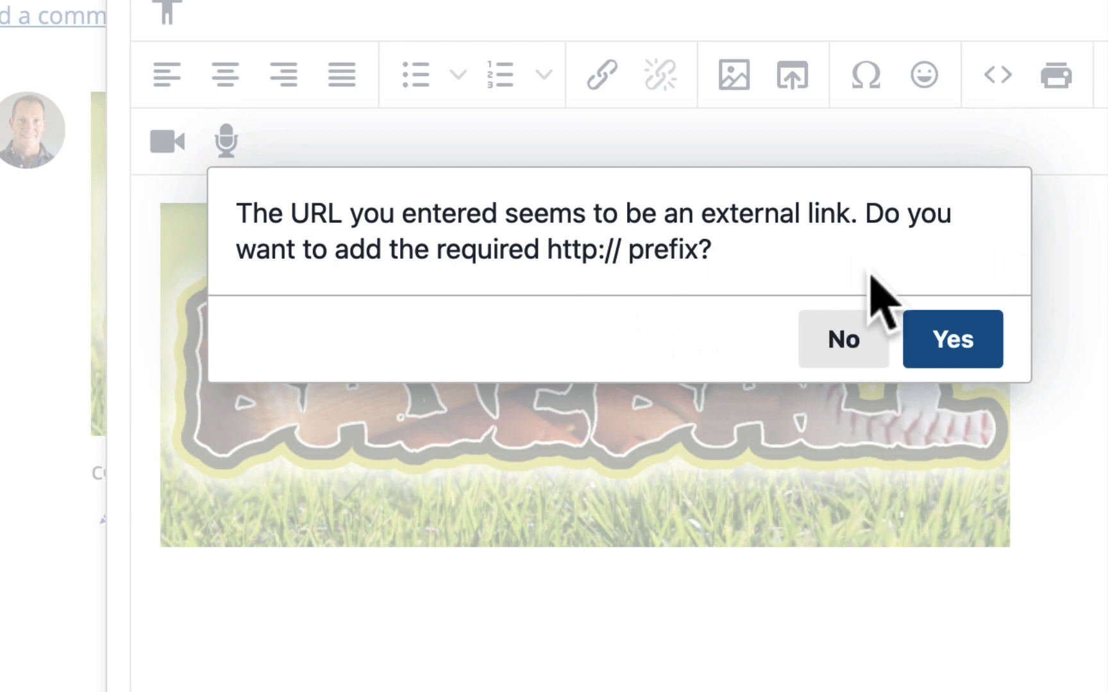
click(962, 356)
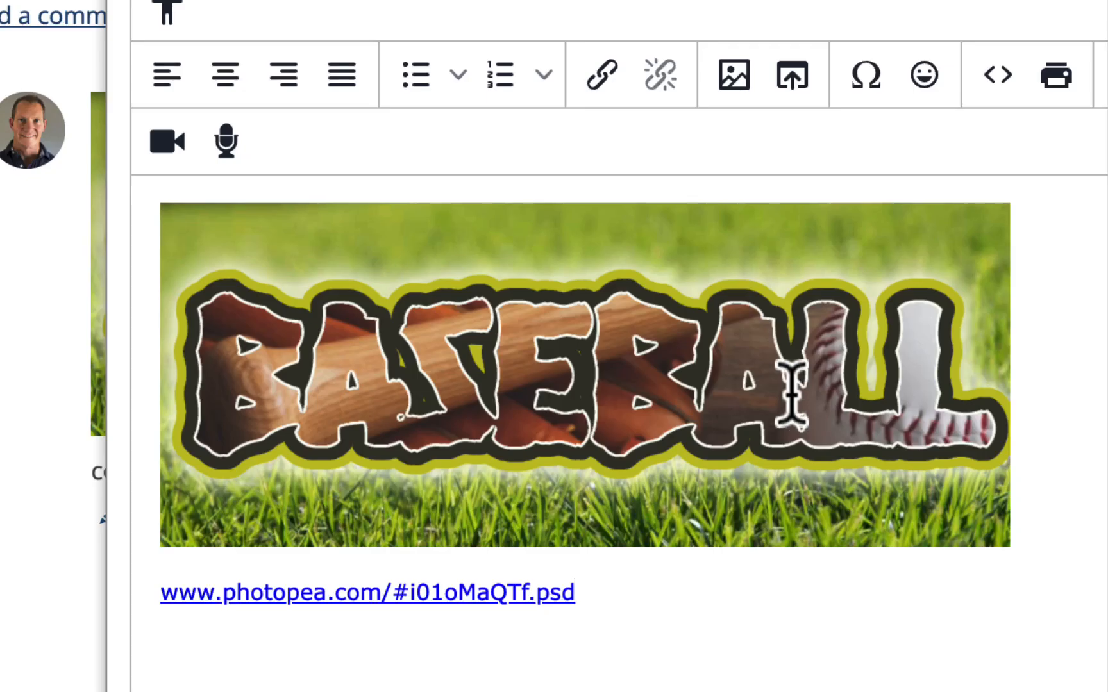
Step: Save the edited comment and check the posted banner and PSD link below the assignment instructions
scroll(792, 394, down, 1)
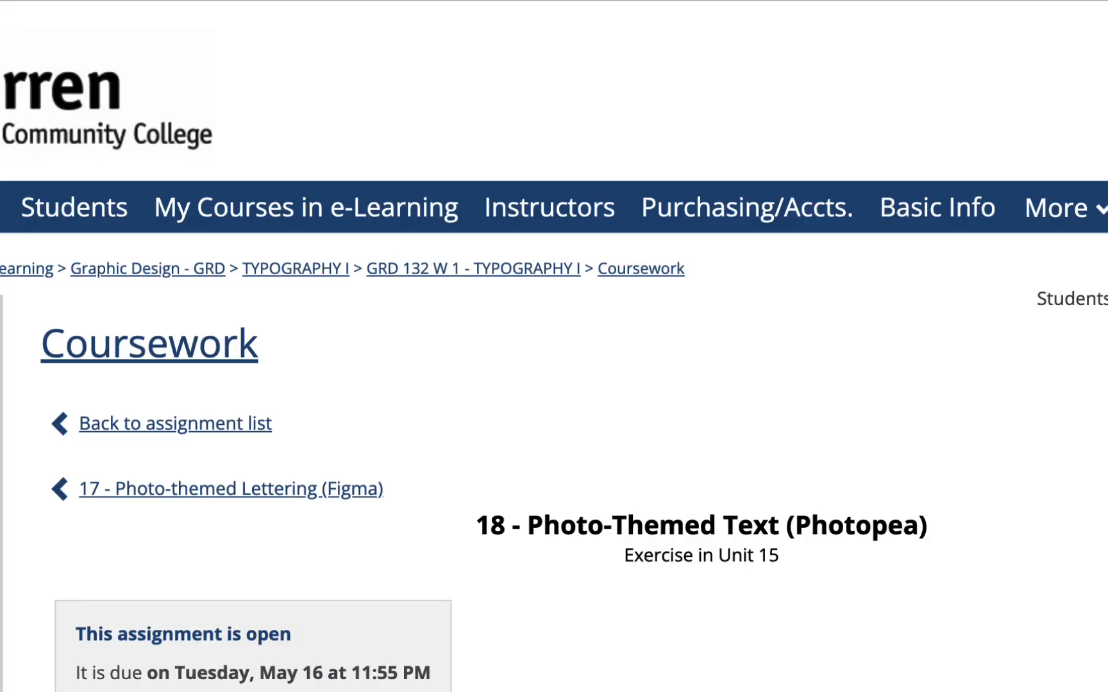
scroll(559, 515, down, 10)
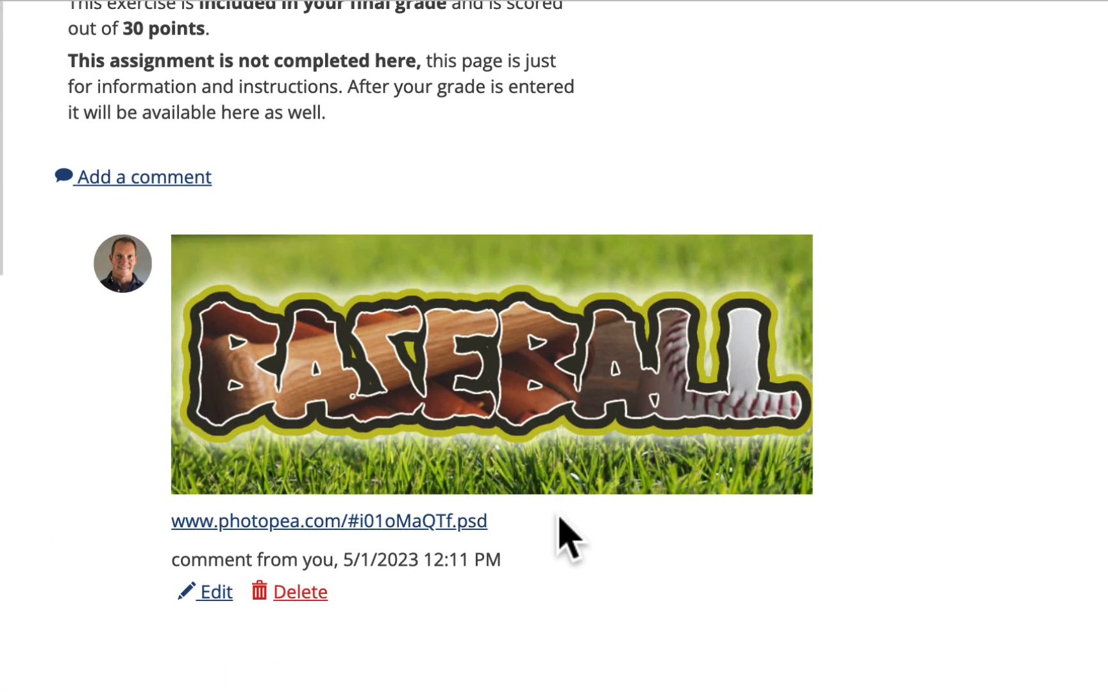